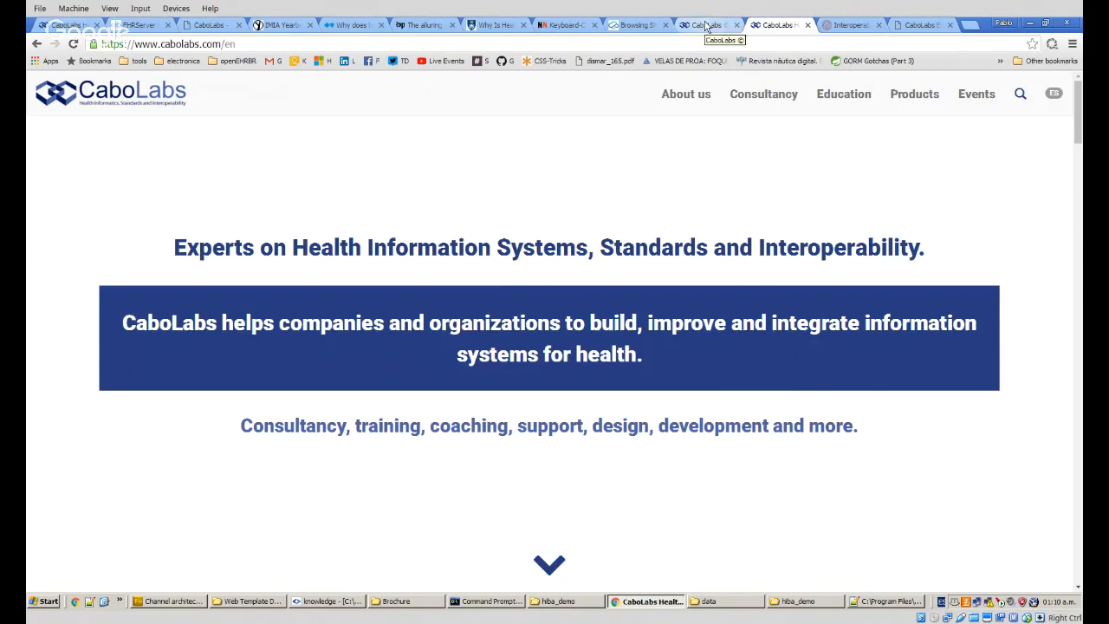
Switch to the EHRServer page and start creating a new query from the Consultas list.
{"action": "left_click", "coordinate": [707, 26]}
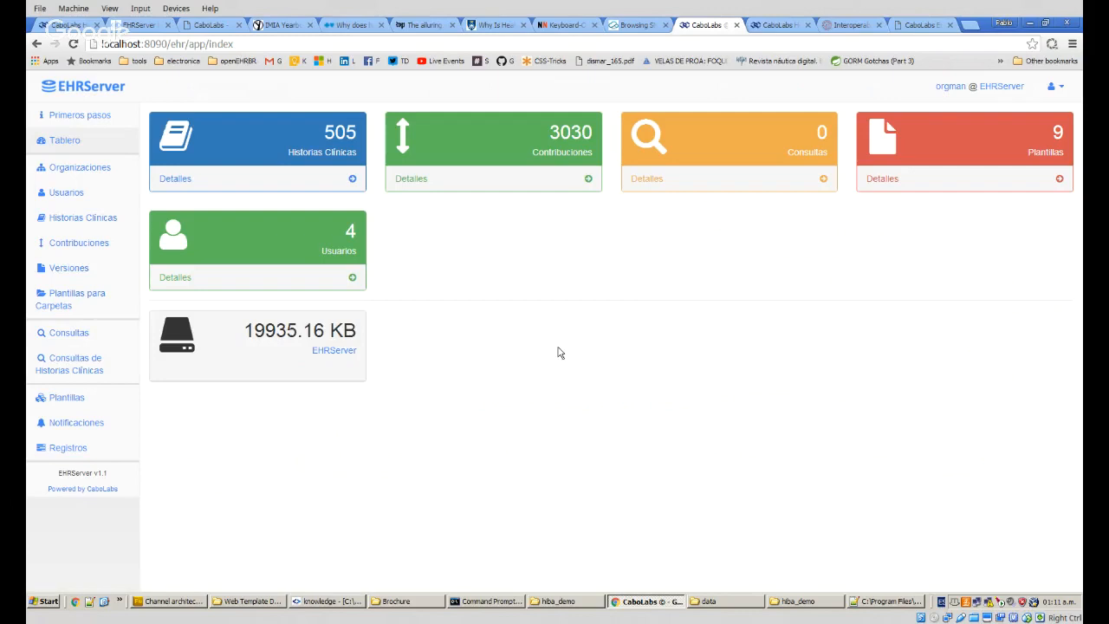
{"action": "left_click", "coordinate": [50, 332]}
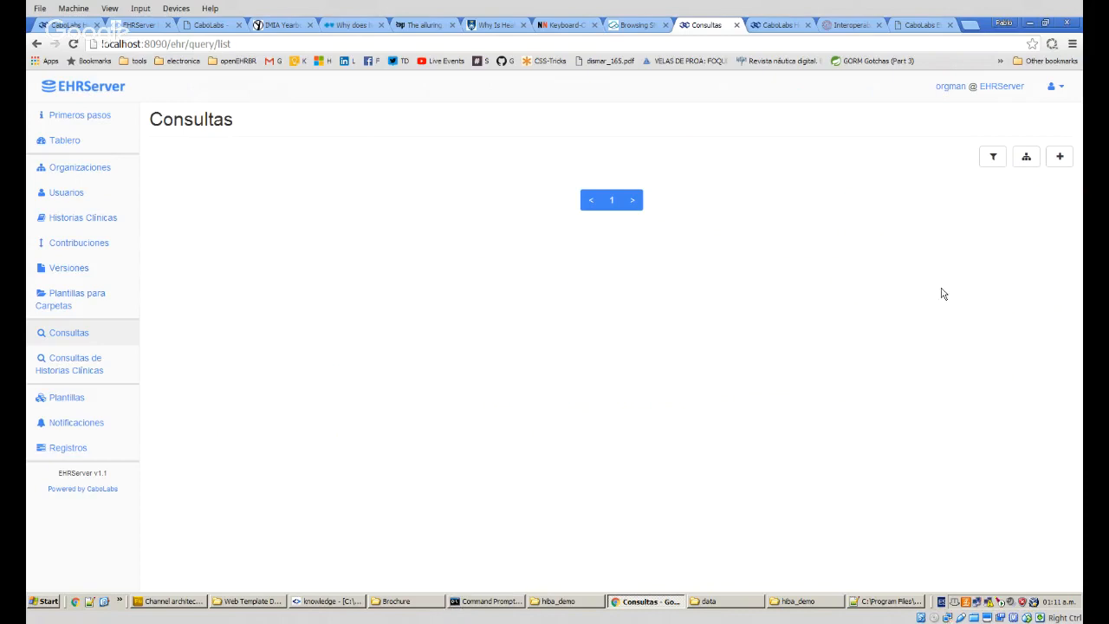
{"action": "left_click", "coordinate": [1058, 162]}
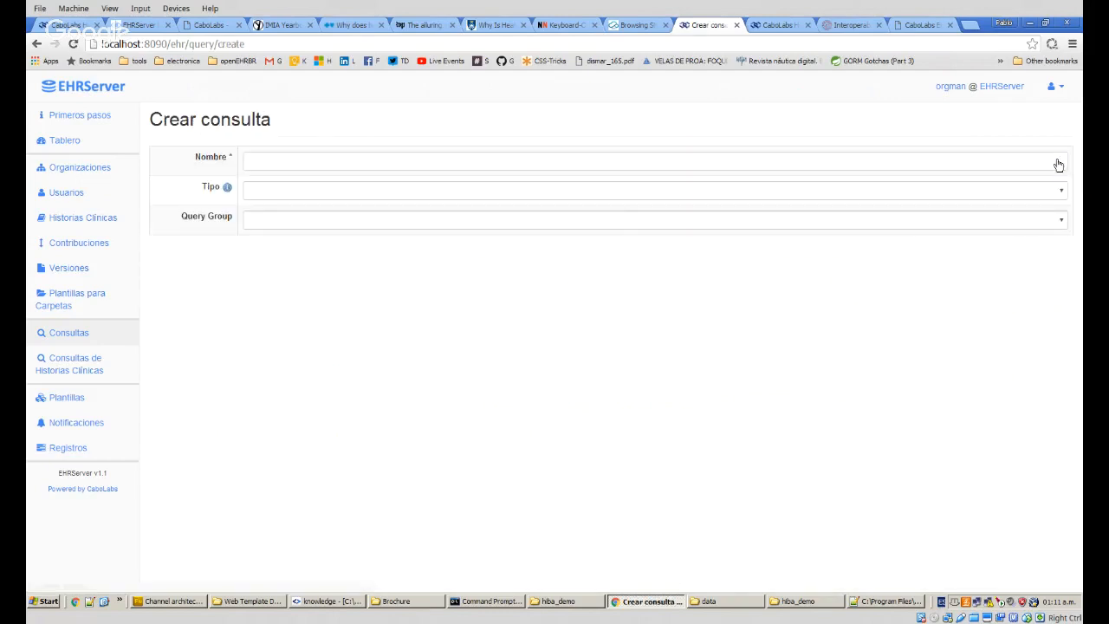
Set the new query's type to composition and name it "ANy type of diabetes".
{"action": "left_click", "coordinate": [267, 157]}
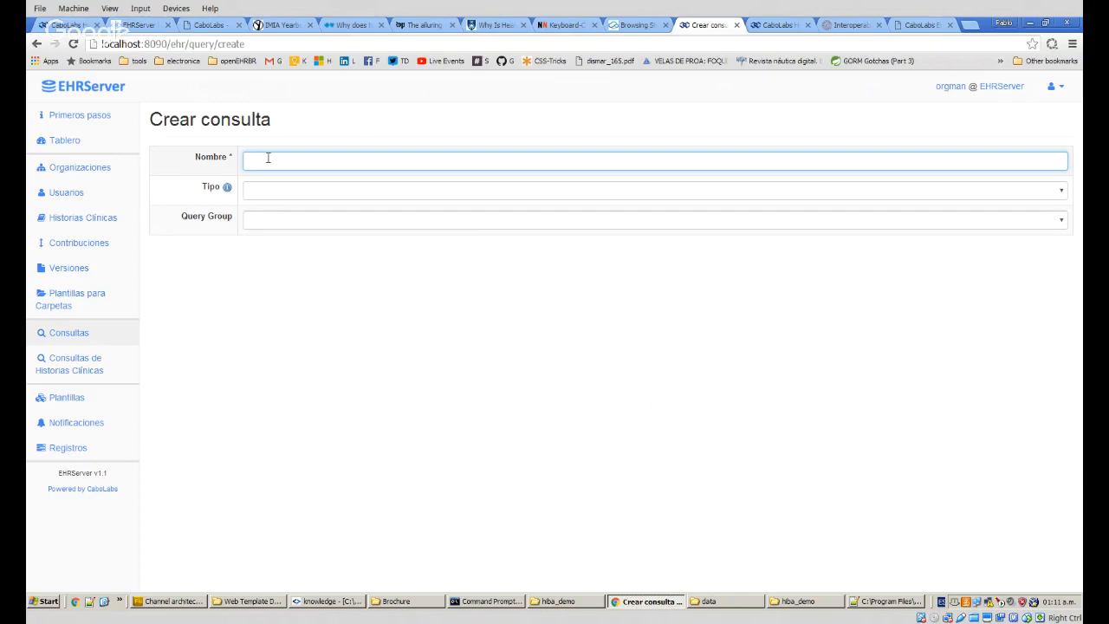
{"action": "left_click", "coordinate": [253, 189]}
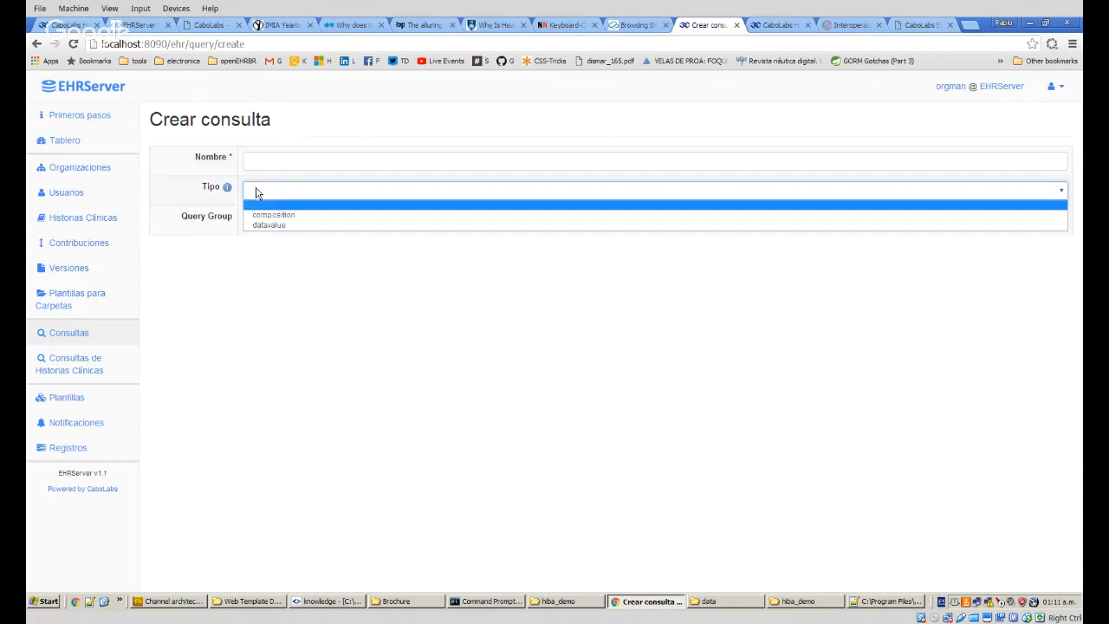
{"action": "left_click", "coordinate": [279, 216]}
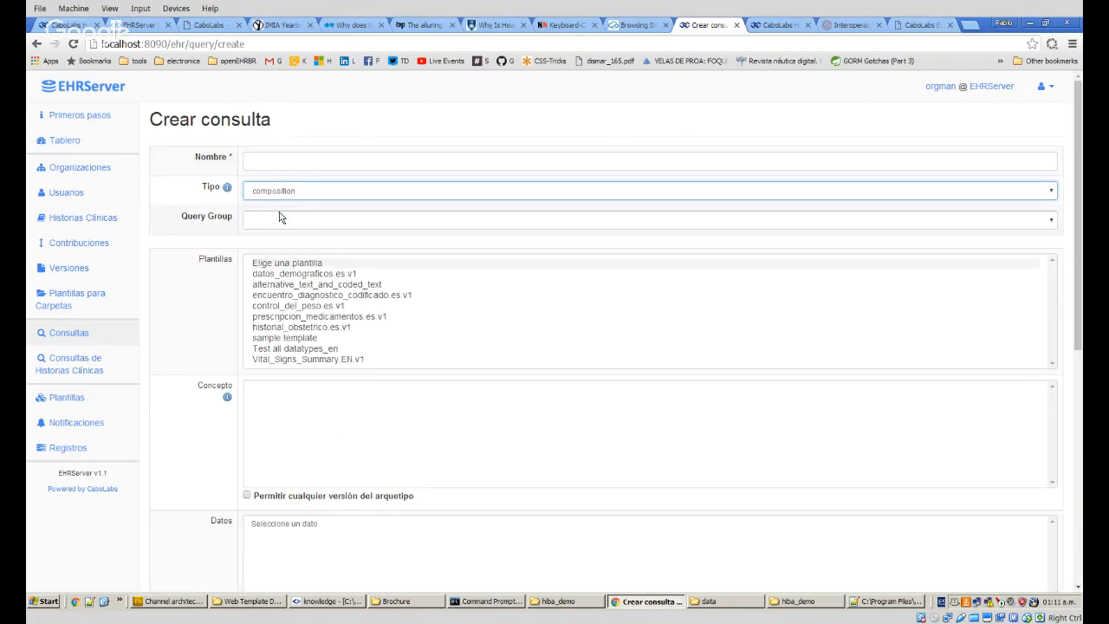
{"action": "left_click", "coordinate": [279, 159]}
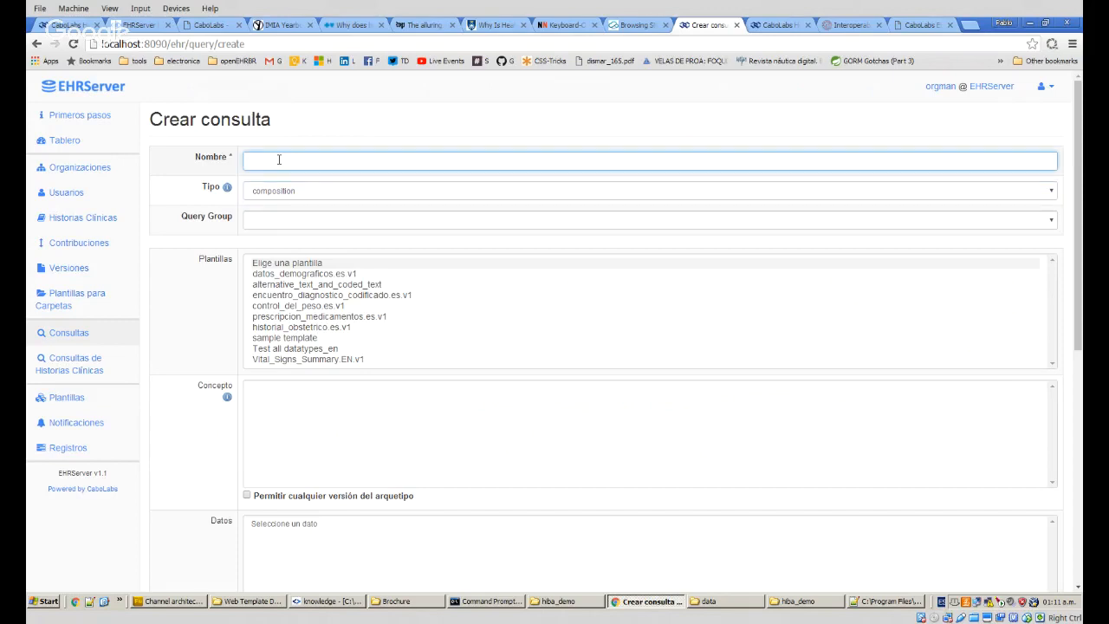
{"action": "type", "text": "ANy type of diabetes"}
{"action": "left_click_drag", "start_coordinate": [276, 120], "coordinate": [149, 120]}
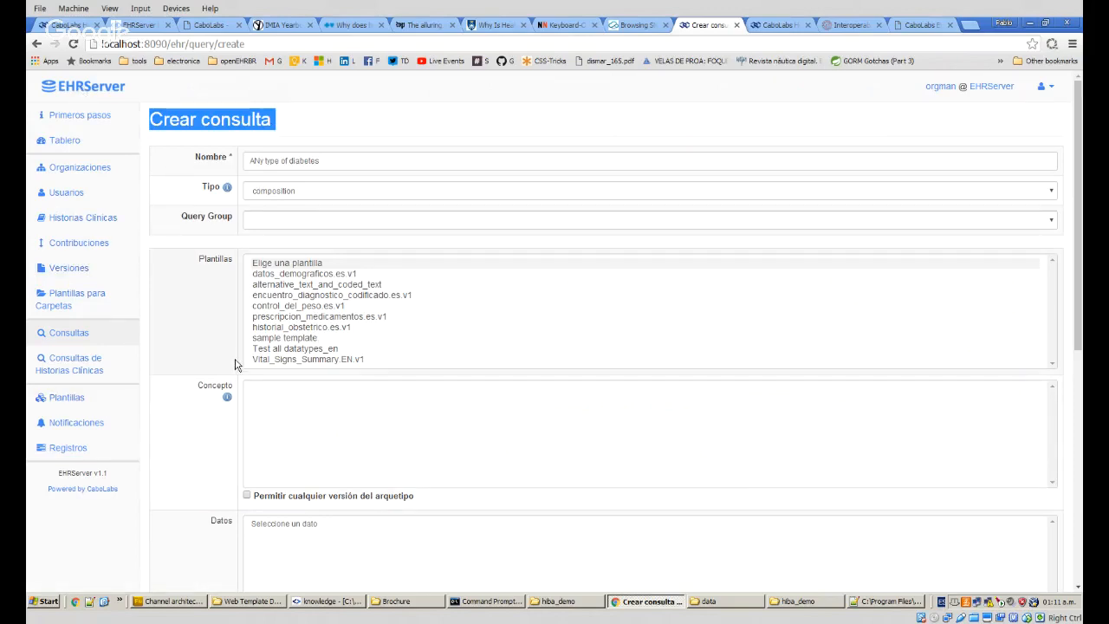
Choose the encuentro_diagnostico_codificado.es.v1 template and its Problema/diagnóstico concept for the query.
{"action": "scroll", "coordinate": [235, 364], "scroll_direction": "down", "scroll_amount": 3}
{"action": "scroll", "coordinate": [230, 367], "scroll_direction": "up", "scroll_amount": 2}
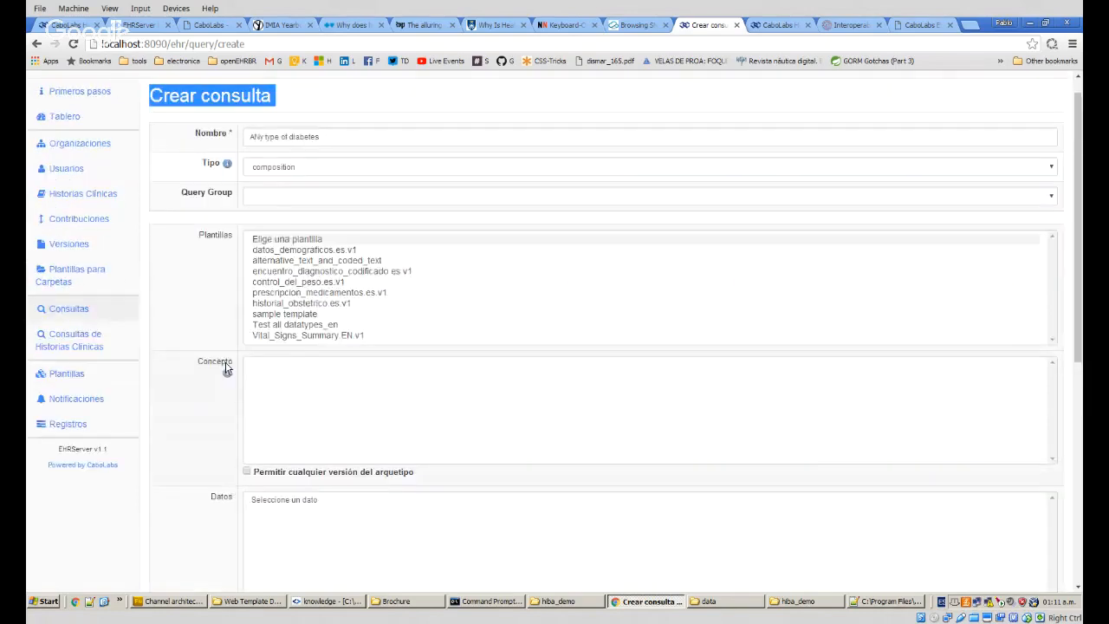
{"action": "scroll", "coordinate": [225, 369], "scroll_direction": "up", "scroll_amount": 1}
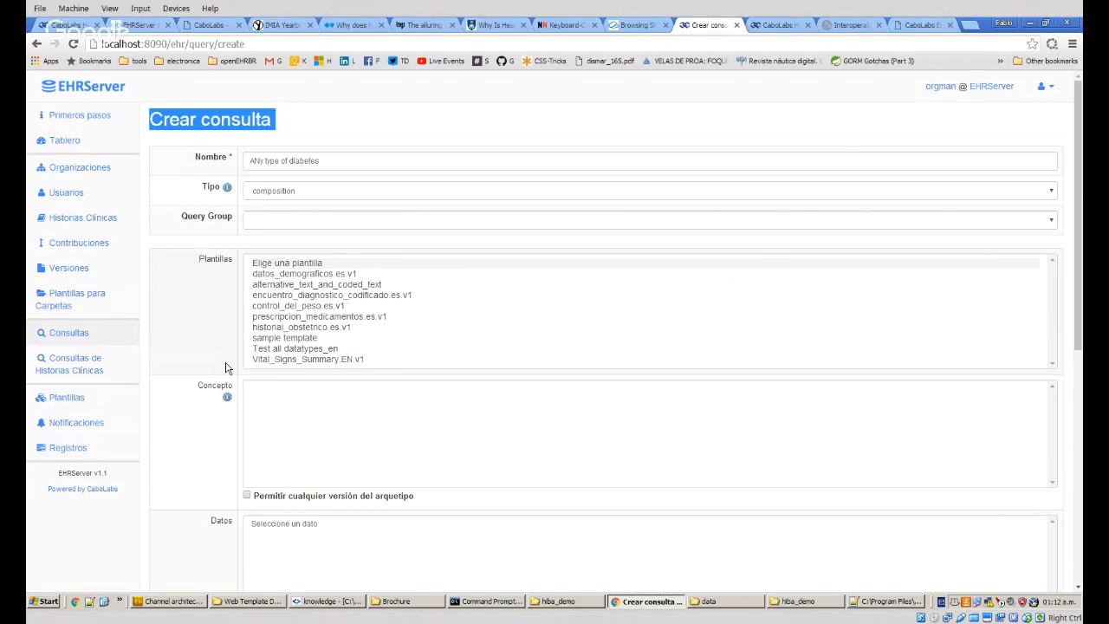
{"action": "left_click", "coordinate": [308, 298]}
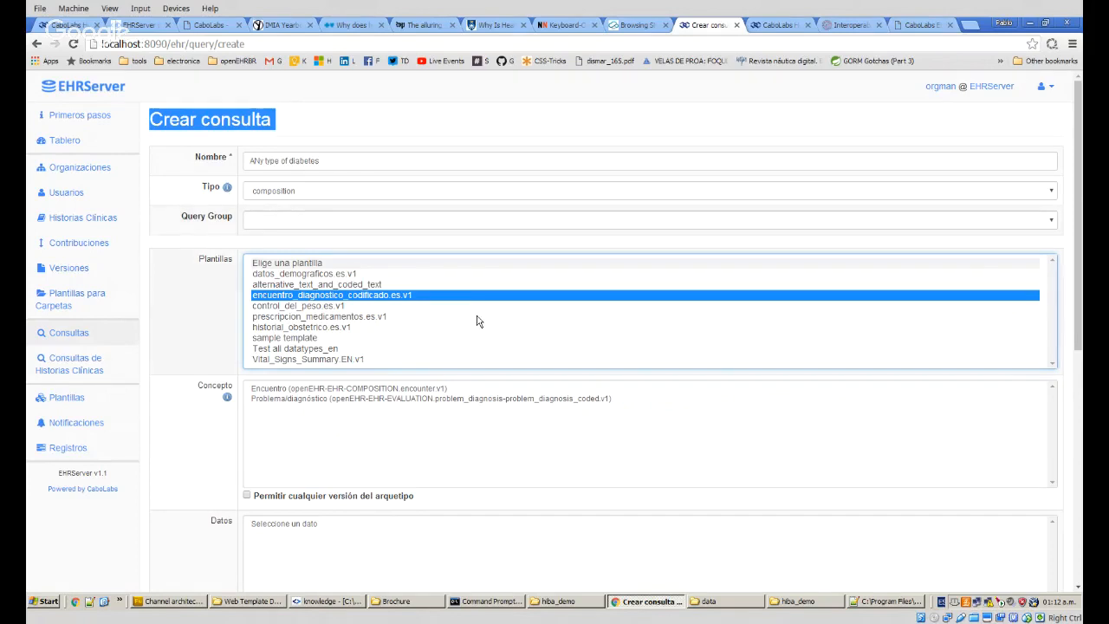
{"action": "scroll", "coordinate": [481, 319], "scroll_direction": "down", "scroll_amount": 1}
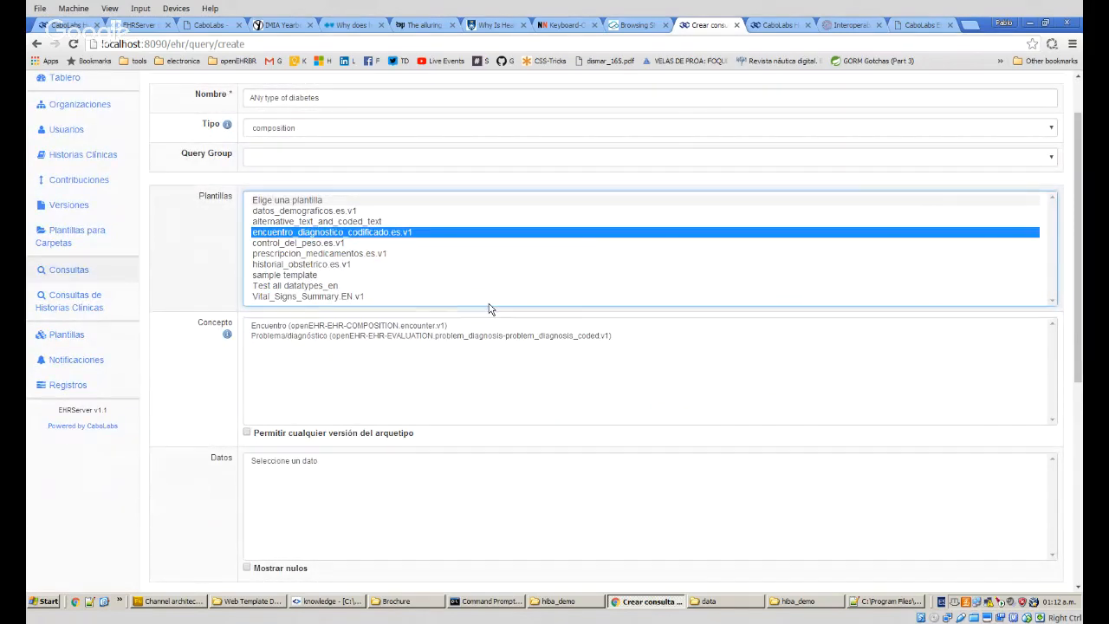
{"action": "left_click", "coordinate": [435, 337]}
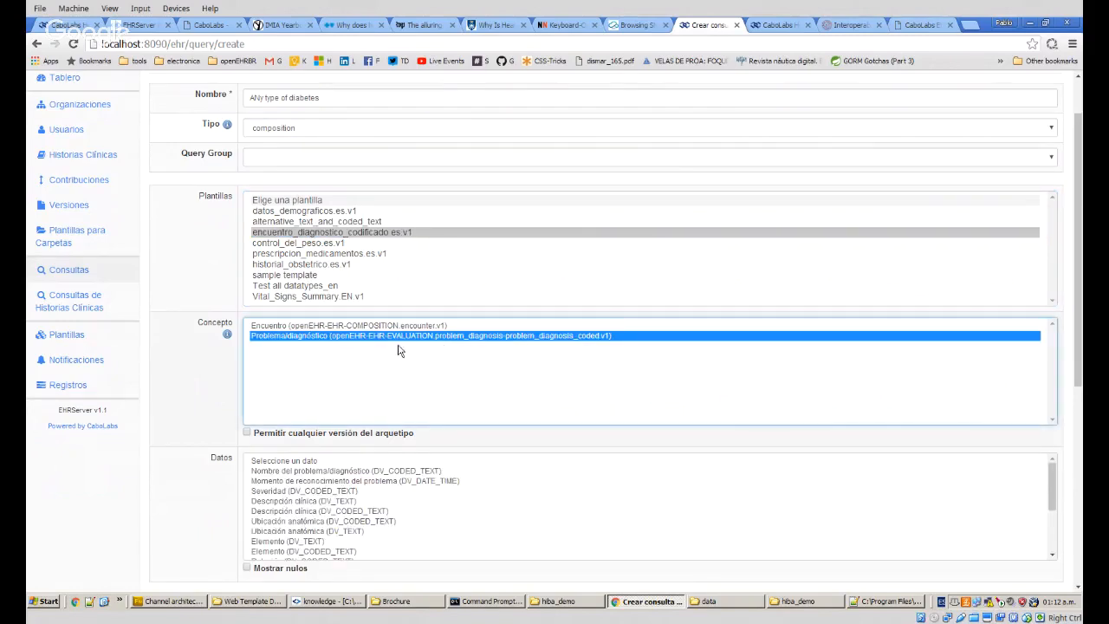
Choose Nombre del problema/diagnóstico (DV_CODED_TEXT) as the data point for the query condition.
{"action": "scroll", "coordinate": [251, 431], "scroll_direction": "down", "scroll_amount": 1}
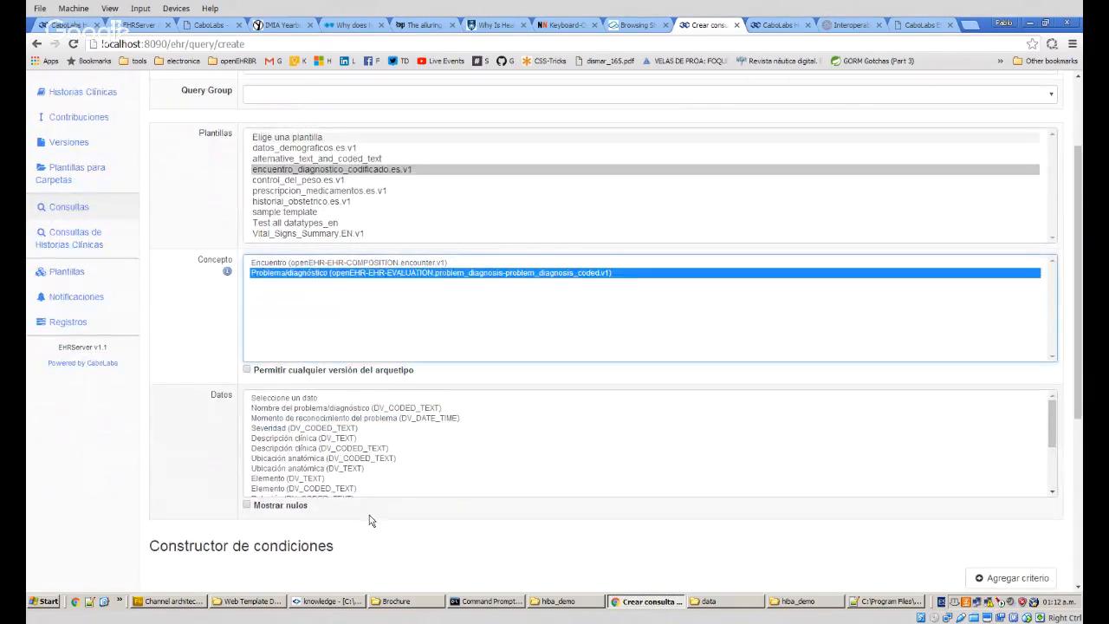
{"action": "left_click", "coordinate": [382, 409]}
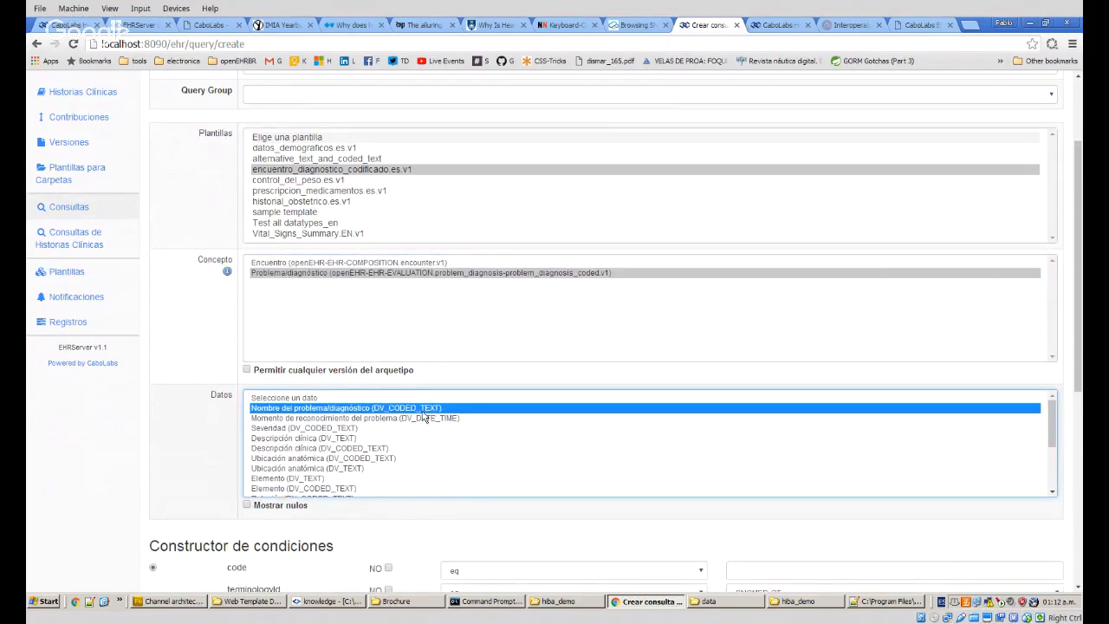
{"action": "scroll", "coordinate": [416, 429], "scroll_direction": "down", "scroll_amount": 2}
{"action": "scroll", "coordinate": [402, 448], "scroll_direction": "up", "scroll_amount": 2}
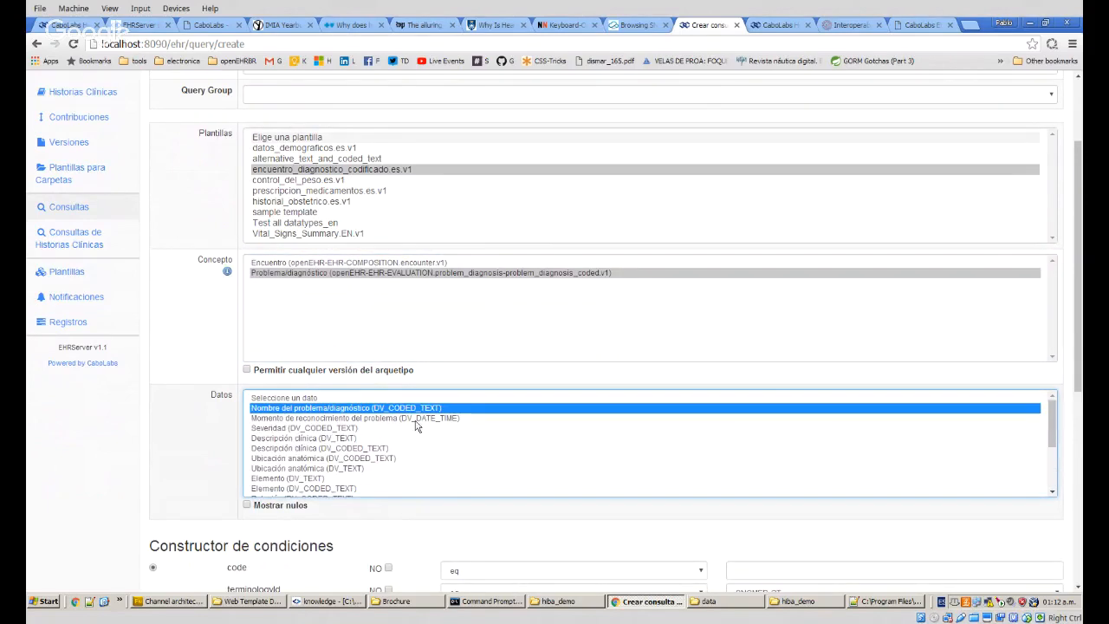
Fill in the code condition with the eq operator and value 56456464, using SNOMED-CT as terminology.
{"action": "scroll", "coordinate": [182, 466], "scroll_direction": "down", "scroll_amount": 1}
{"action": "scroll", "coordinate": [182, 467], "scroll_direction": "down", "scroll_amount": 1}
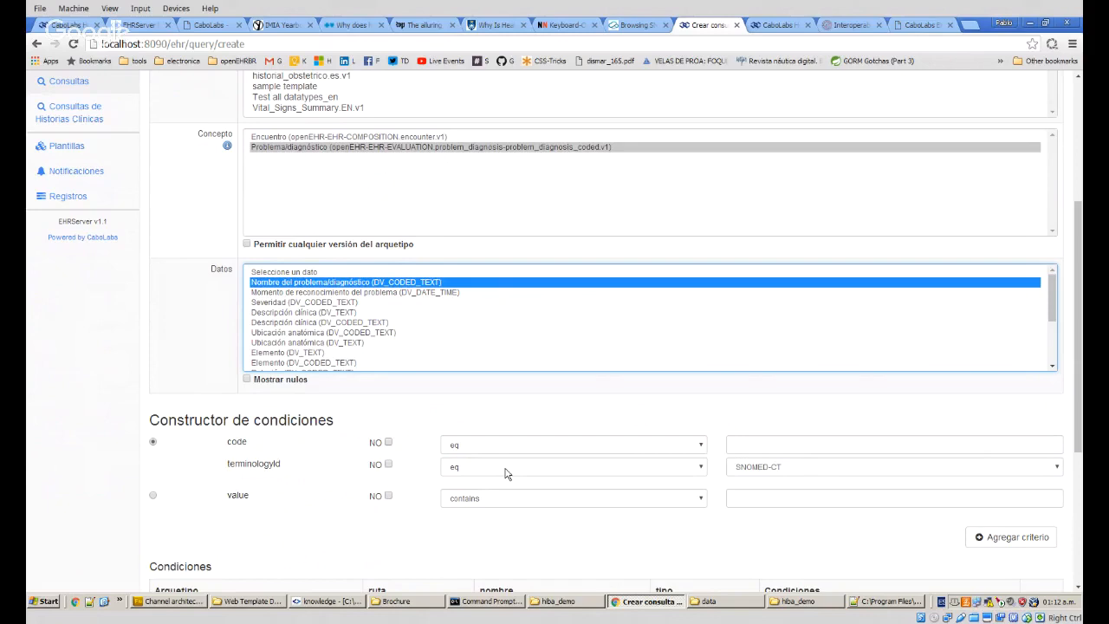
{"action": "left_click", "coordinate": [744, 442]}
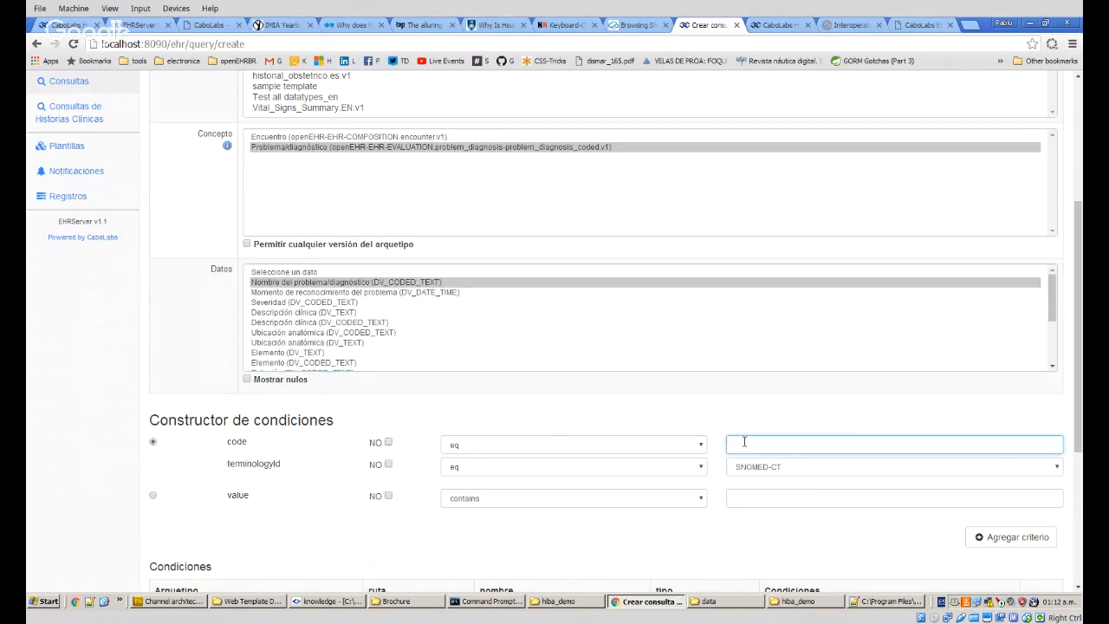
{"action": "type", "text": "56456484"}
{"action": "left_click", "coordinate": [523, 449]}
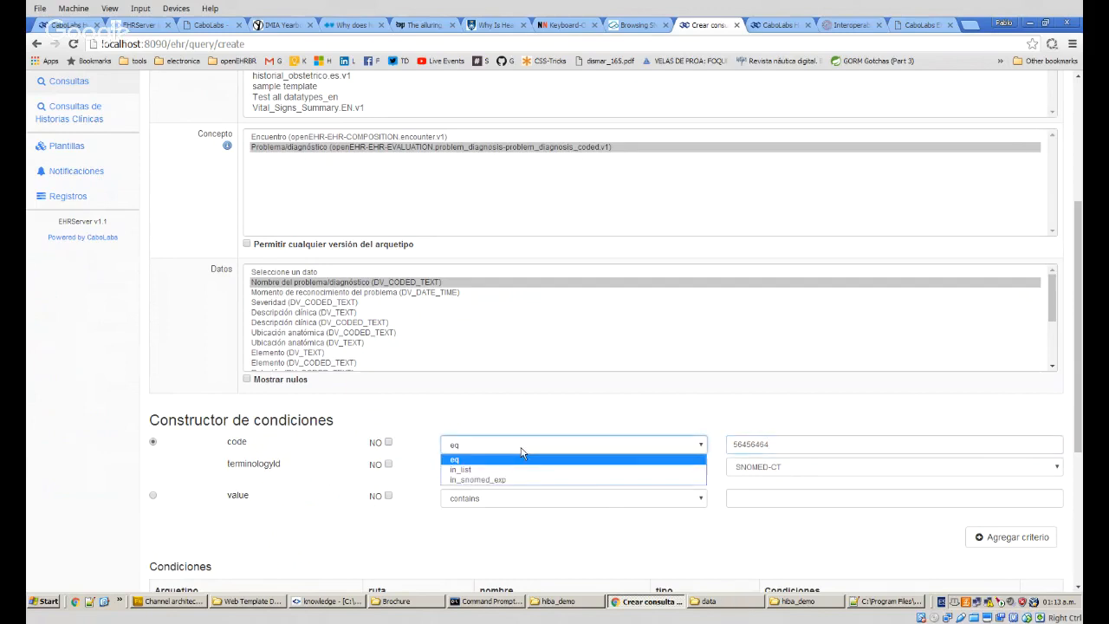
{"action": "left_click", "coordinate": [523, 450]}
{"action": "double_click", "coordinate": [747, 443]}
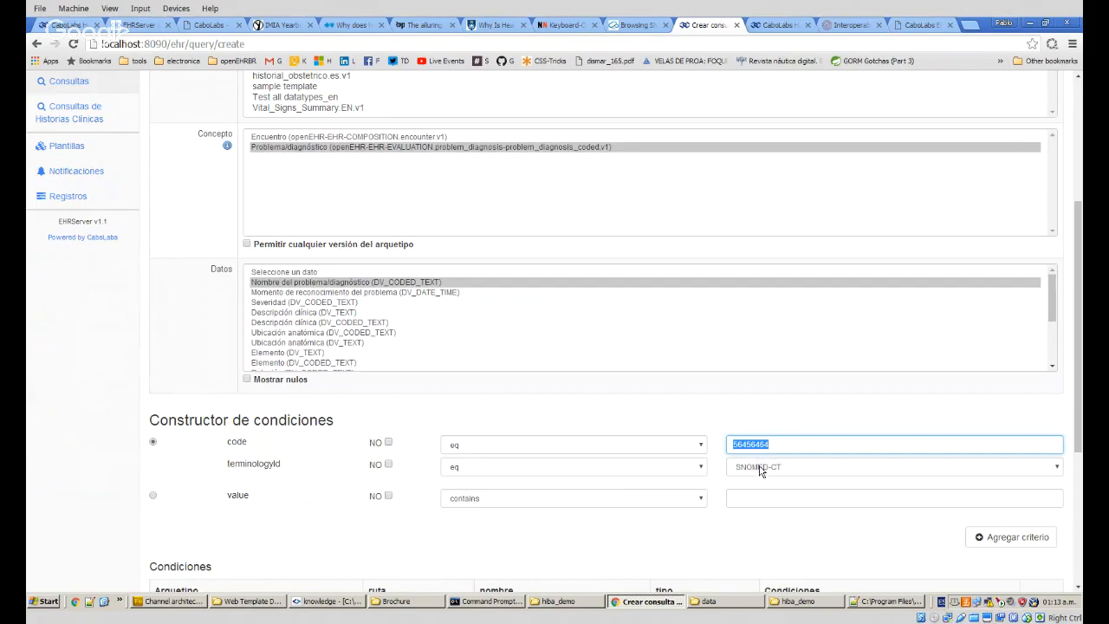
{"action": "left_click", "coordinate": [760, 469]}
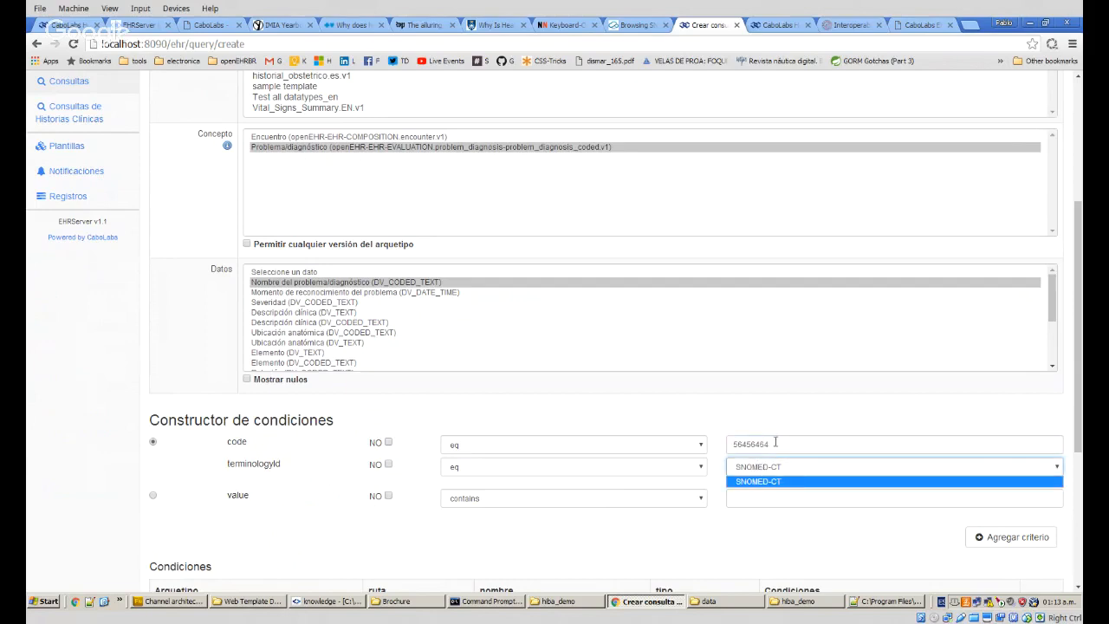
{"action": "left_click", "coordinate": [778, 440]}
{"action": "double_click", "coordinate": [778, 440]}
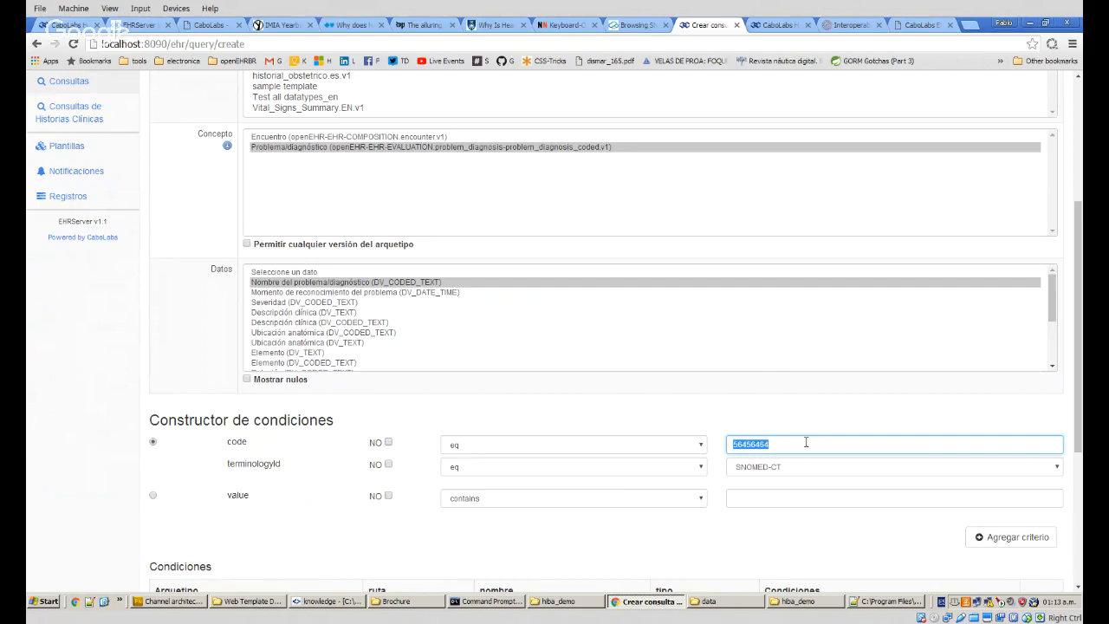
Switch the code condition to in_list and enter the codes 5464654, 4564564 and 45645646.
{"action": "left_click", "coordinate": [523, 447]}
{"action": "left_click", "coordinate": [506, 473]}
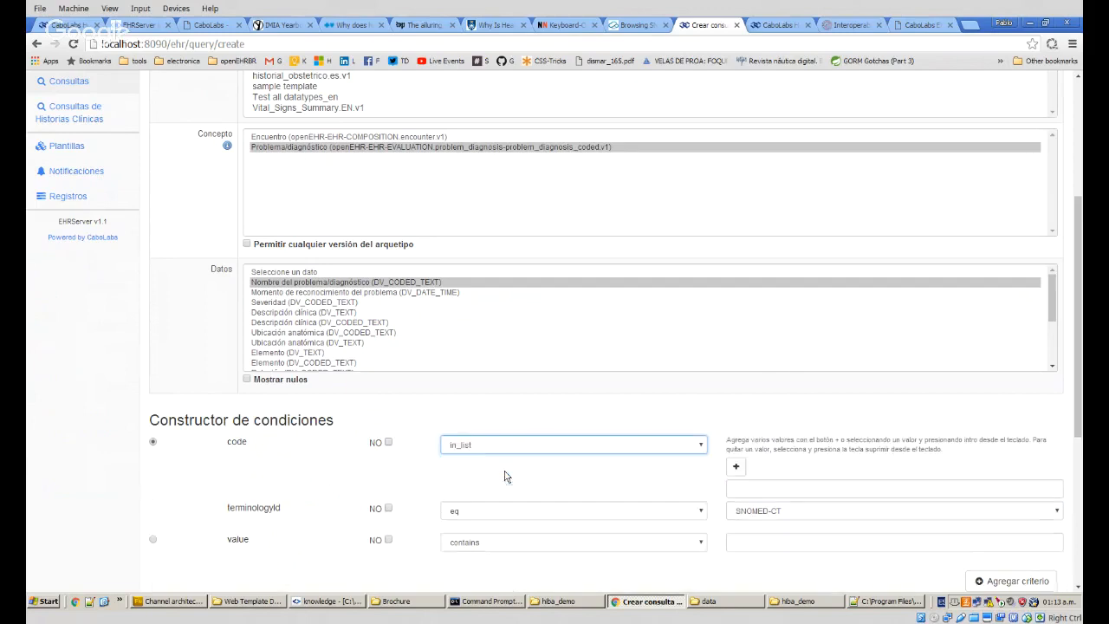
{"action": "left_click", "coordinate": [749, 489]}
{"action": "type", "text": "5464654"}
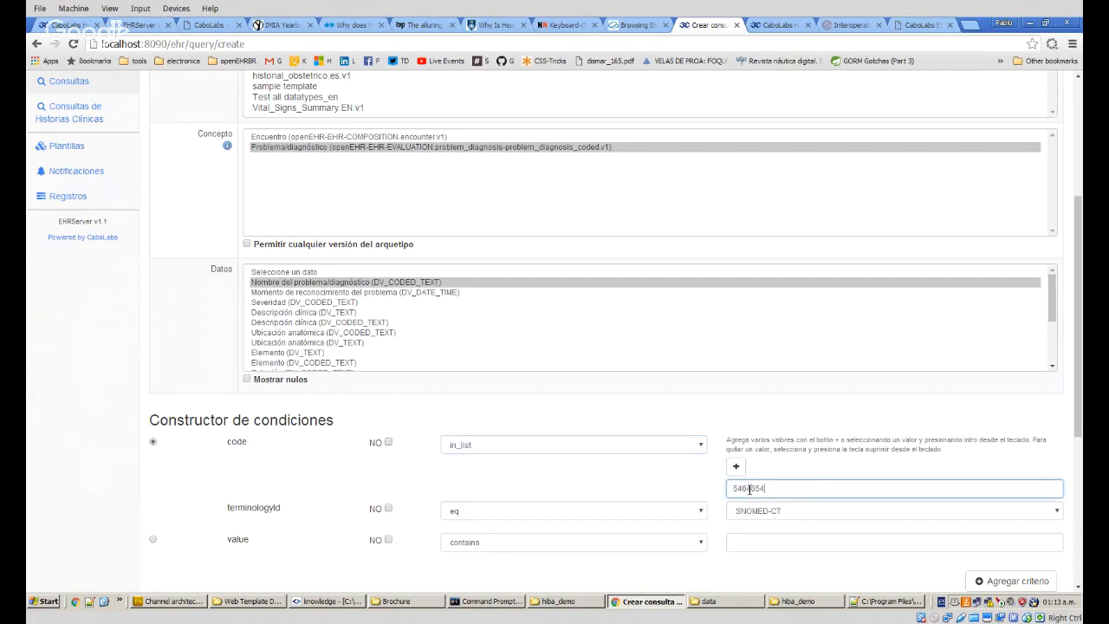
{"action": "key", "text": "Return"}
{"action": "type", "text": "4564564"}
{"action": "key", "text": "Return"}
{"action": "type", "text": "45645646"}
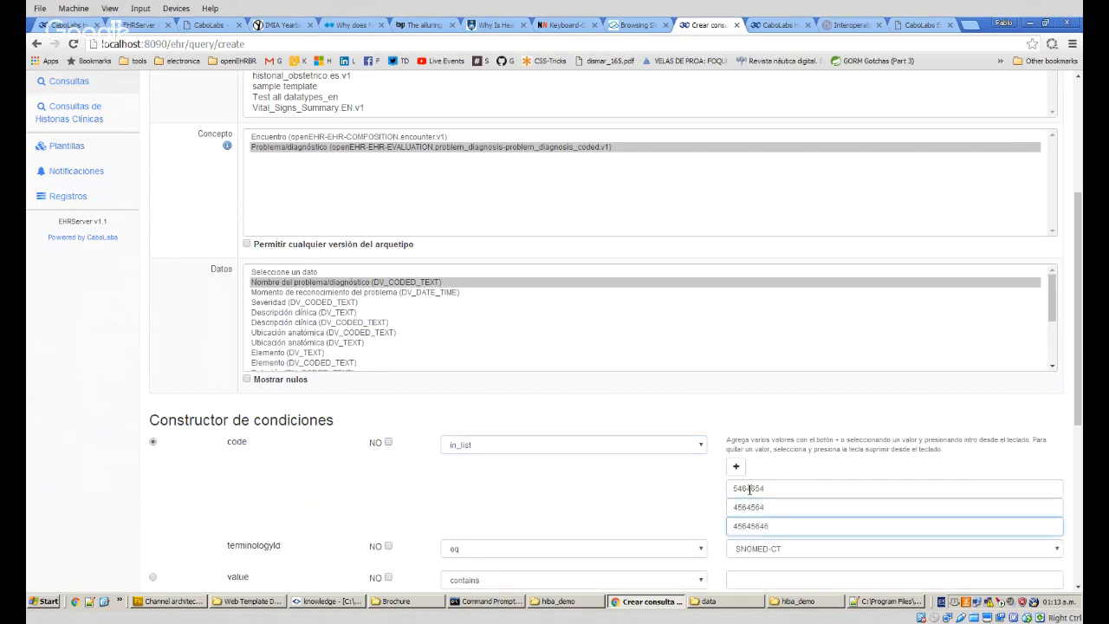
{"action": "double_click", "coordinate": [749, 489]}
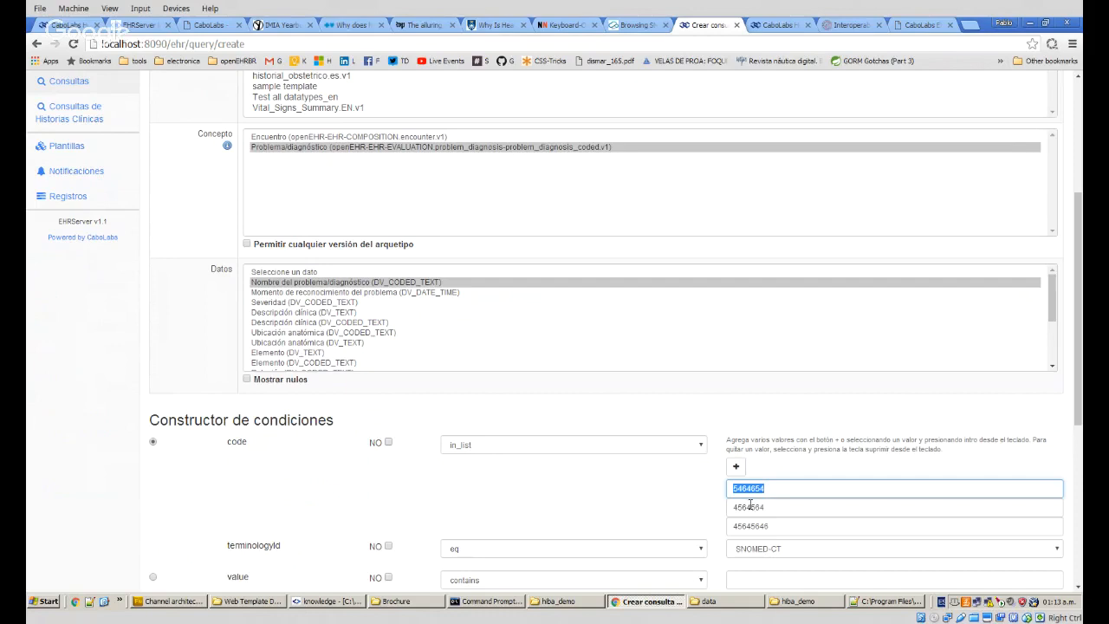
{"action": "double_click", "coordinate": [753, 507]}
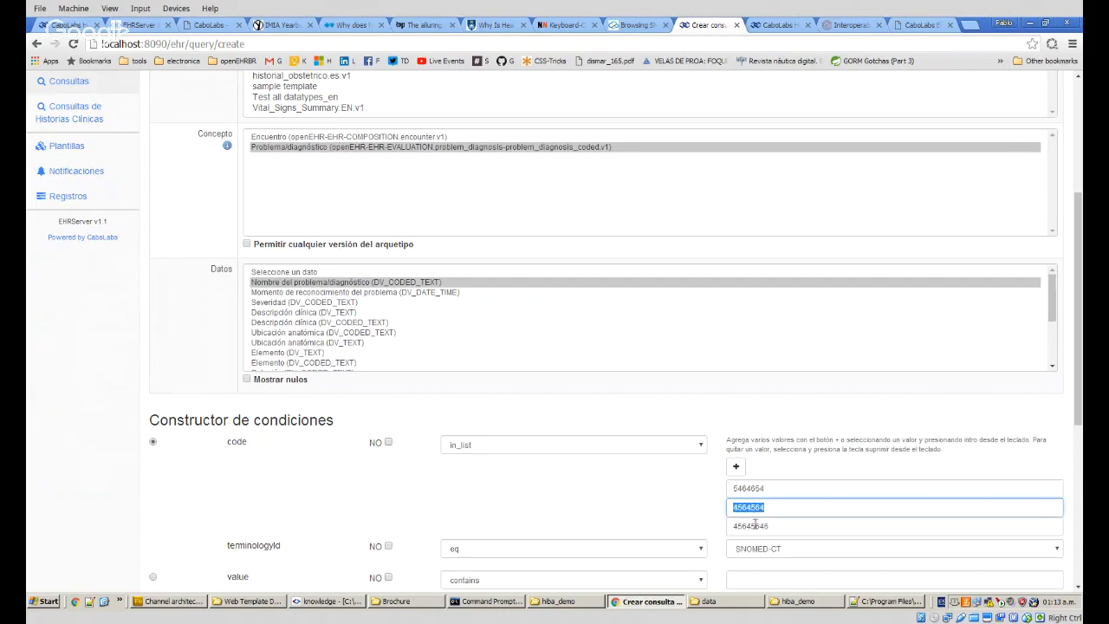
{"action": "double_click", "coordinate": [755, 525]}
{"action": "double_click", "coordinate": [751, 488]}
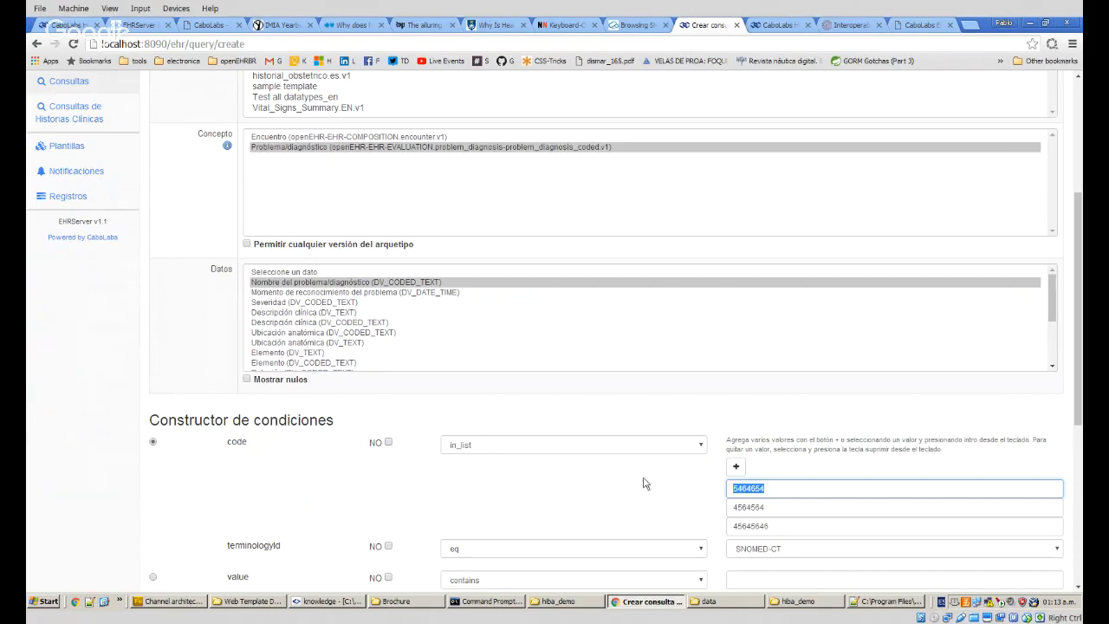
Set the code condition to in_snomed_exp with the expression "<< 73211009 | Diabetes mellitus (disorder) |".
{"action": "left_click", "coordinate": [541, 446]}
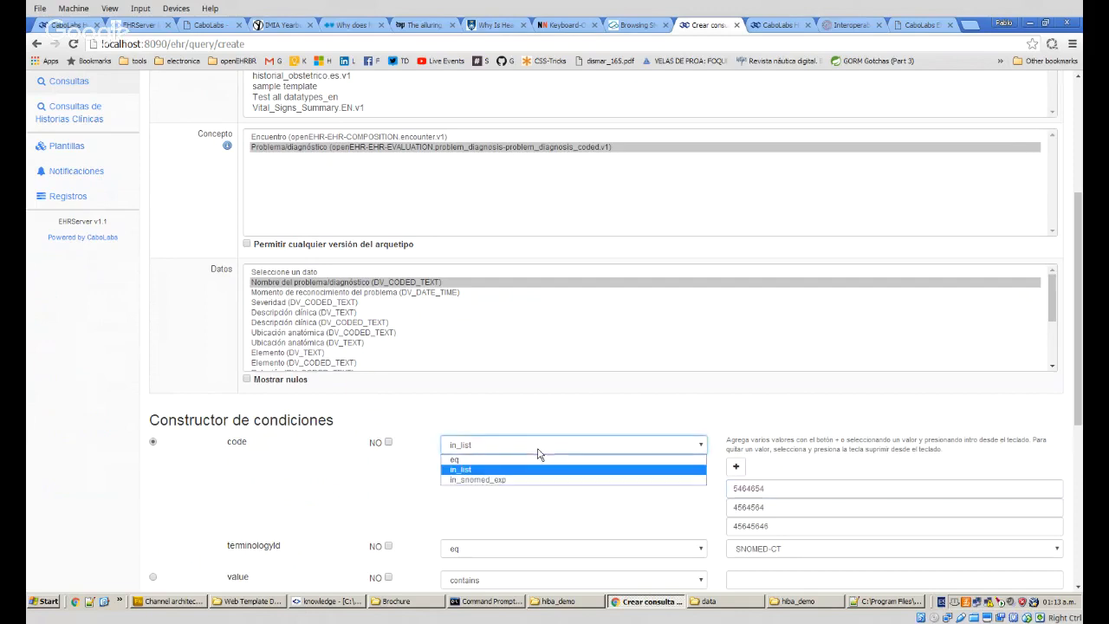
{"action": "left_click", "coordinate": [457, 483]}
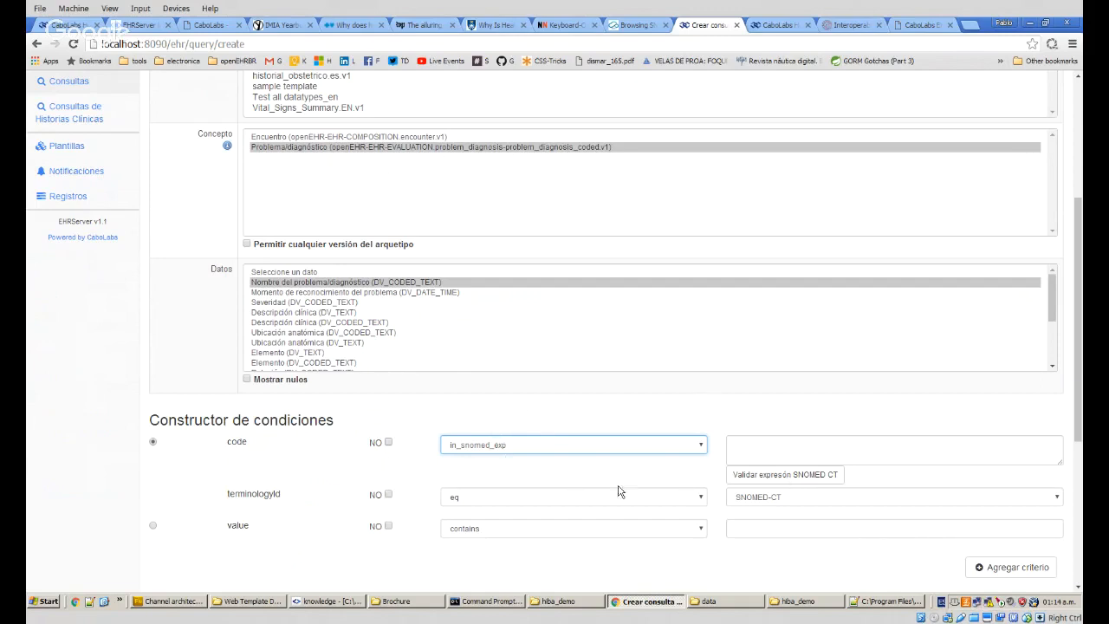
{"action": "left_click", "coordinate": [748, 449]}
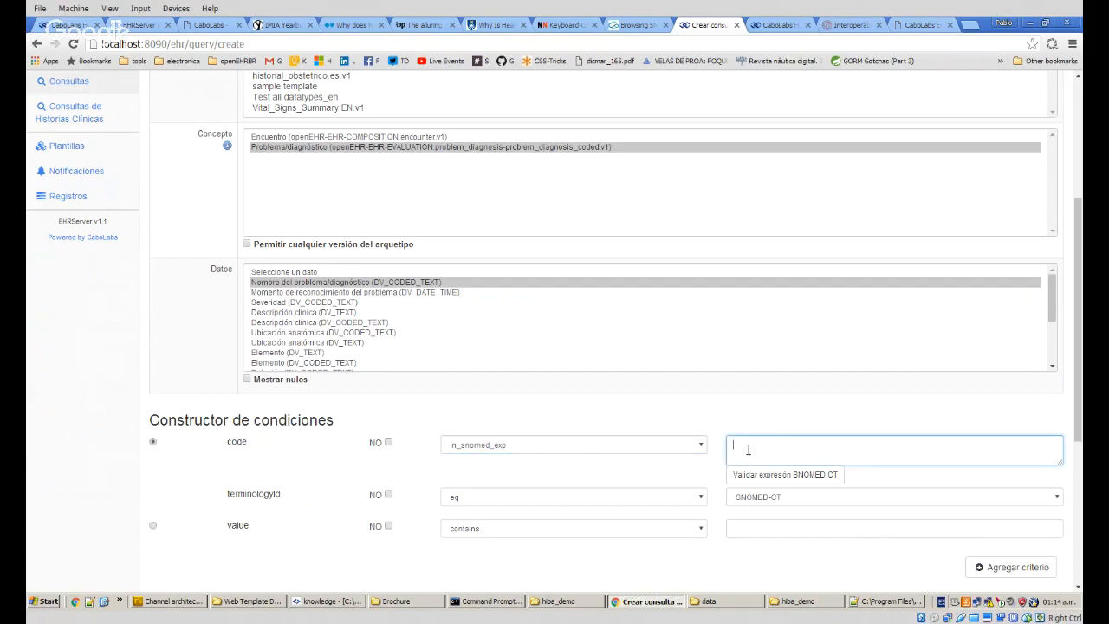
{"action": "type", "text": "<< 73211009 | Diabetes mellitus (disorder) |"}
Examine the operator, concept code and term that make up the SNOMED CT expression.
{"action": "left_click_drag", "start_coordinate": [746, 442], "coordinate": [784, 446]}
{"action": "left_click_drag", "start_coordinate": [795, 445], "coordinate": [875, 448]}
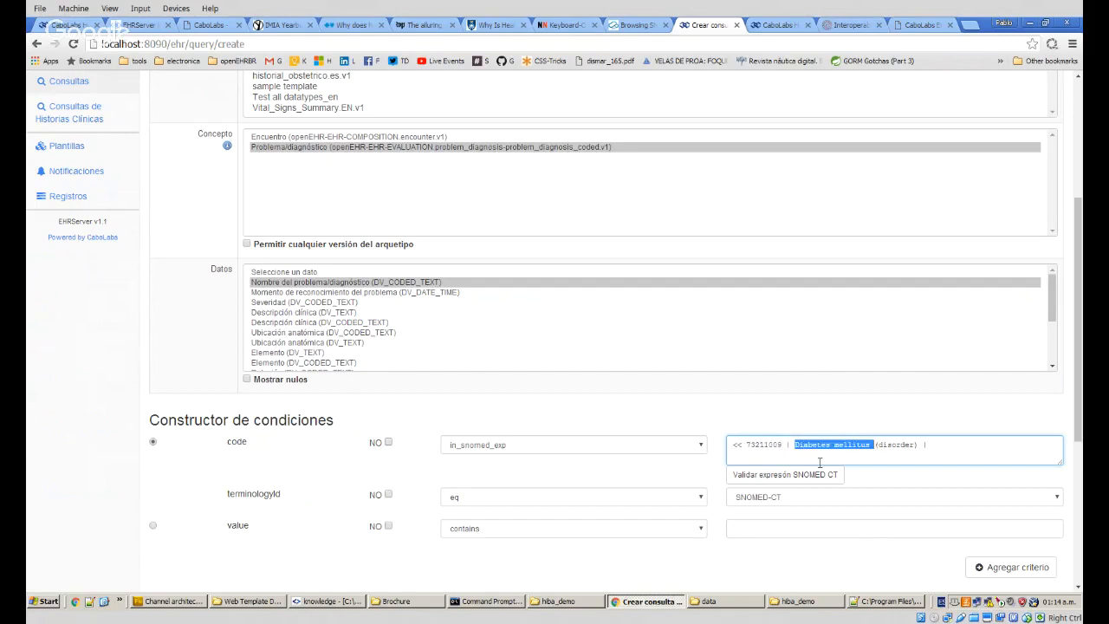
{"action": "left_click", "coordinate": [747, 445]}
{"action": "left_click_drag", "start_coordinate": [747, 446], "coordinate": [732, 446]}
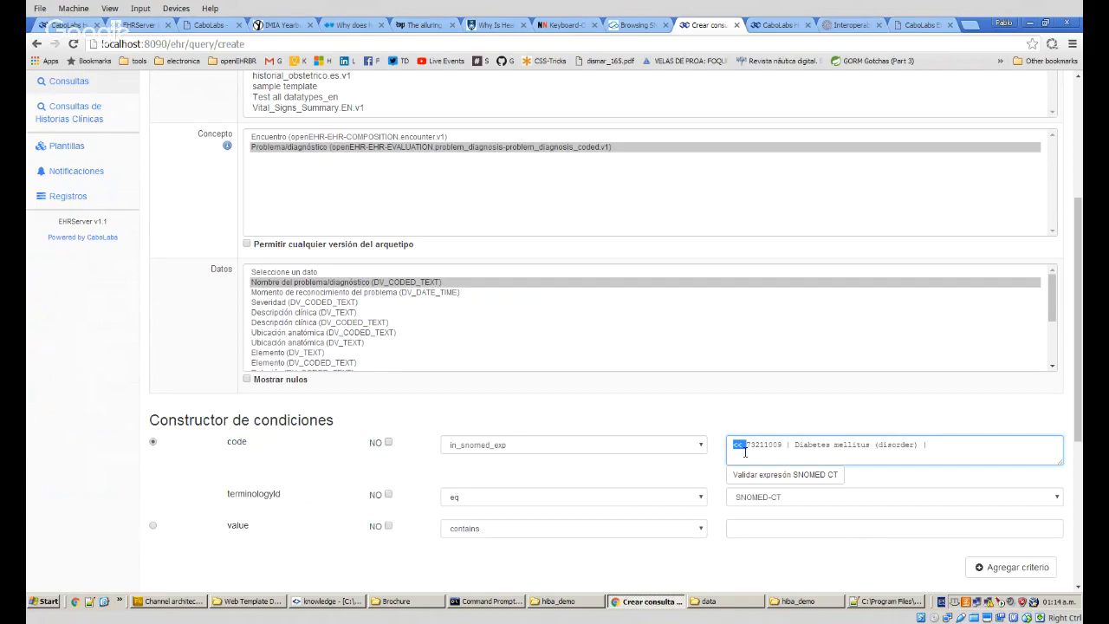
{"action": "left_click", "coordinate": [747, 446]}
{"action": "left_click_drag", "start_coordinate": [747, 446], "coordinate": [727, 443]}
{"action": "double_click", "coordinate": [762, 446]}
{"action": "left_click_drag", "start_coordinate": [940, 445], "coordinate": [702, 447]}
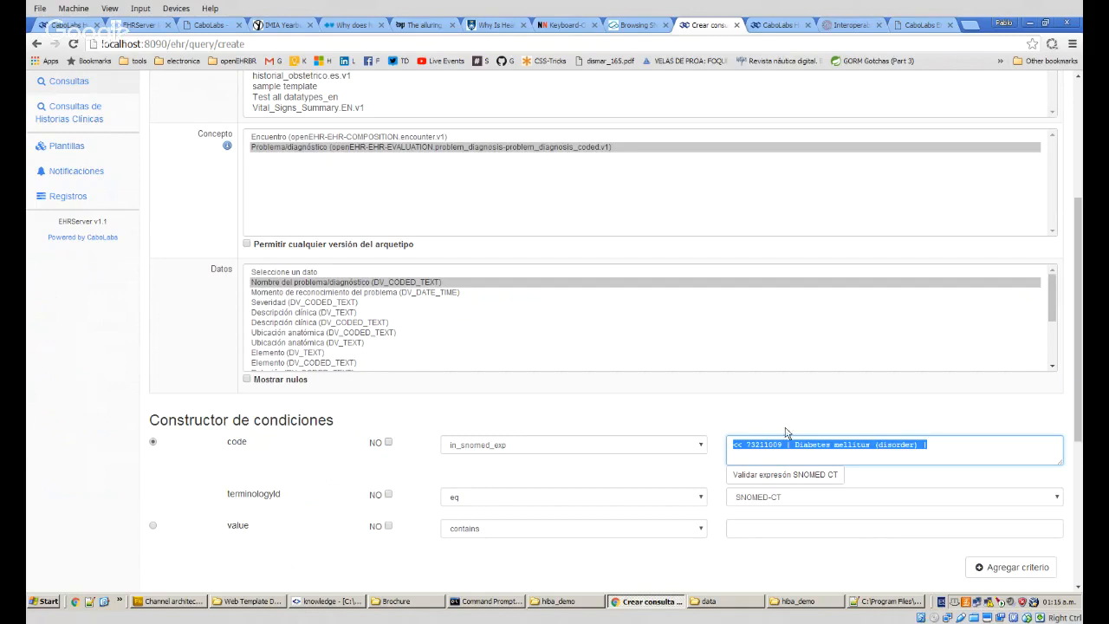
{"action": "left_click", "coordinate": [795, 483]}
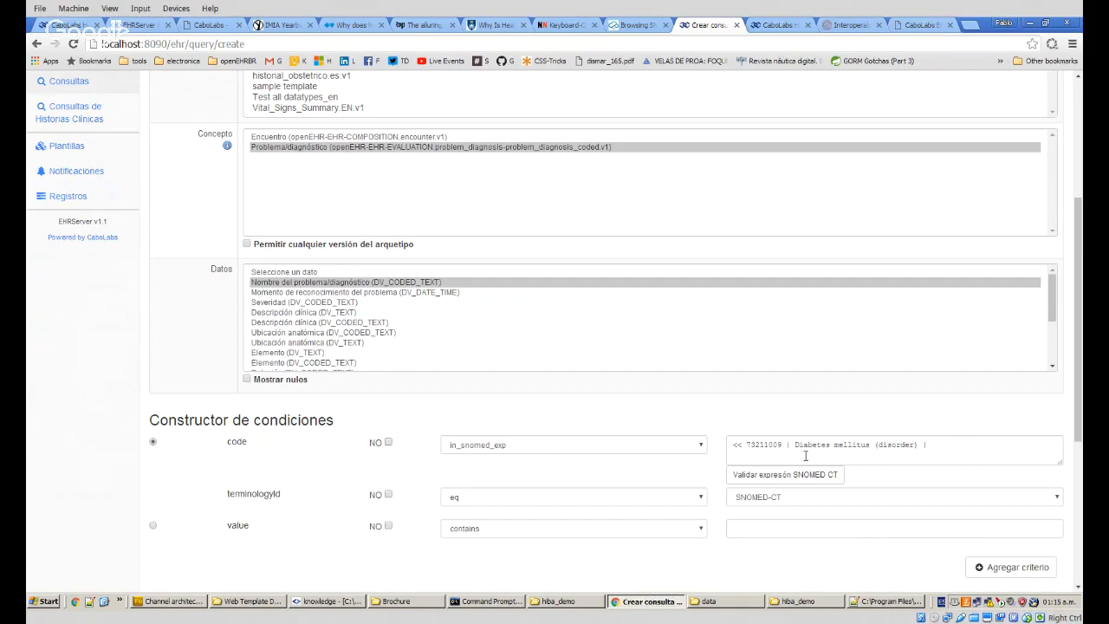
Add the in_snomed_exp code condition for Problema/diagnóstico to the query's conditions.
{"action": "scroll", "coordinate": [807, 455], "scroll_direction": "down", "scroll_amount": 1}
{"action": "scroll", "coordinate": [807, 455], "scroll_direction": "down", "scroll_amount": 3}
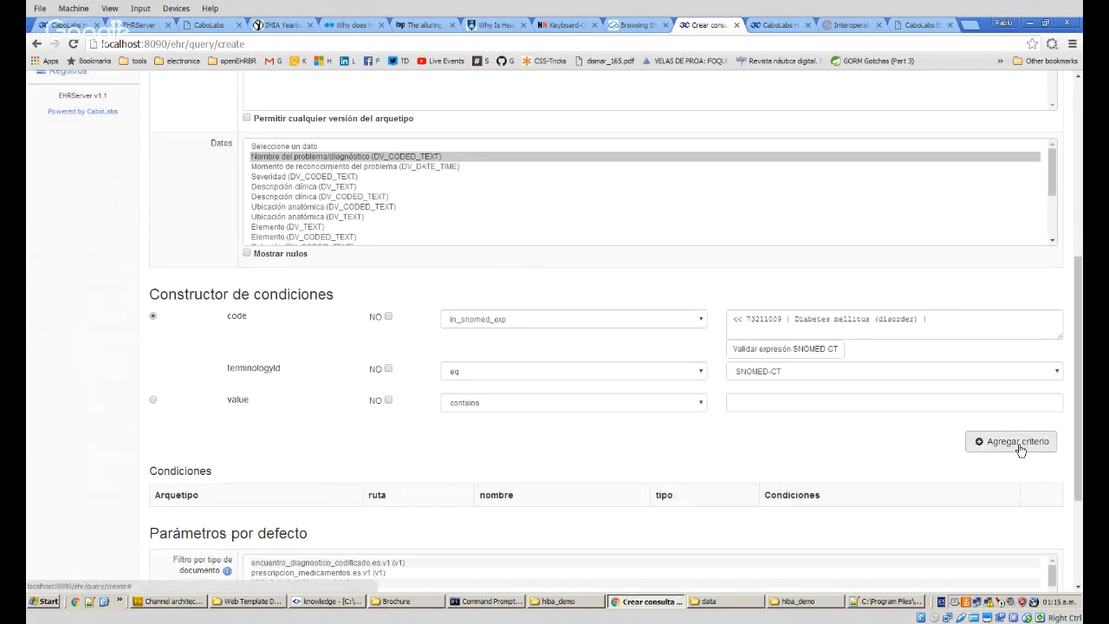
{"action": "left_click", "coordinate": [1014, 442]}
{"action": "scroll", "coordinate": [607, 416], "scroll_direction": "down", "scroll_amount": 4}
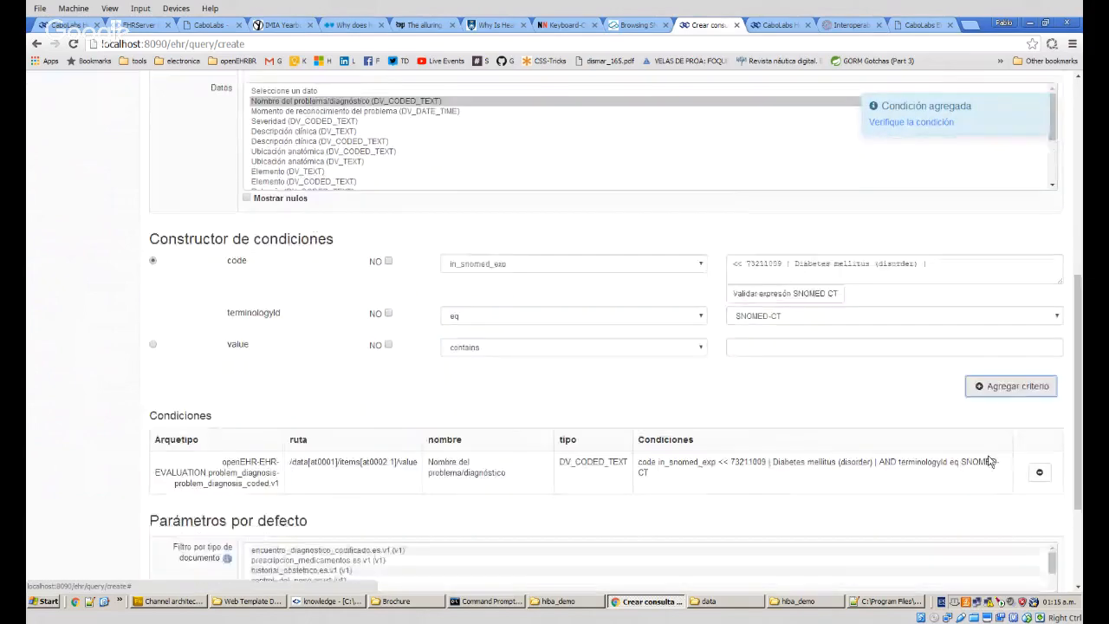
Examine the added condition's name, data type, SNOMED CT expression and terminology in the conditions table.
{"action": "left_click_drag", "start_coordinate": [221, 391], "coordinate": [506, 418]}
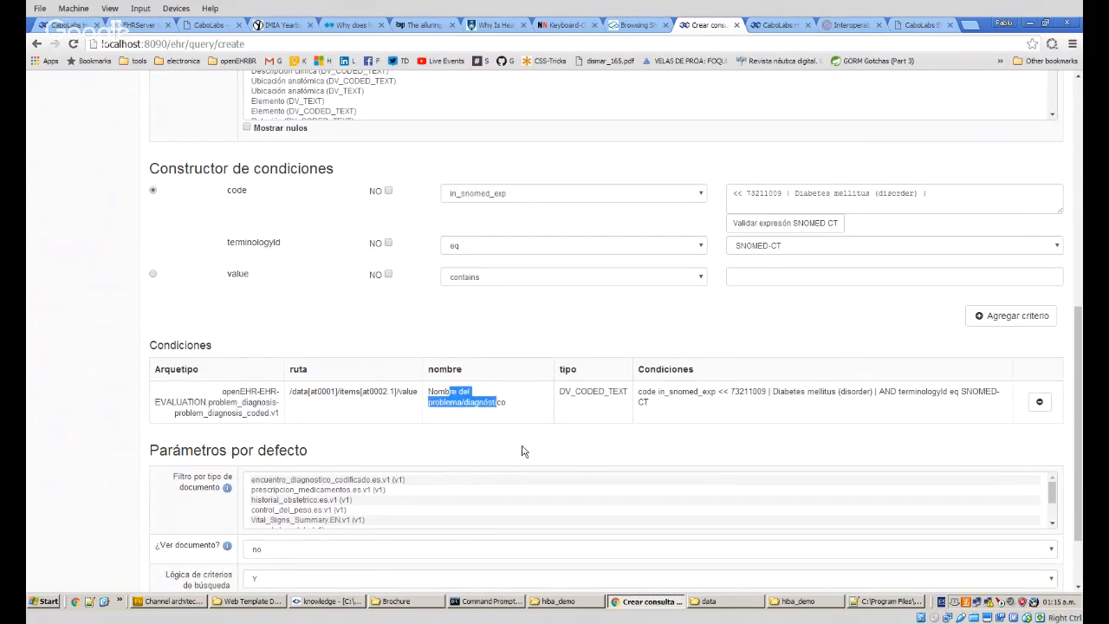
{"action": "double_click", "coordinate": [585, 391]}
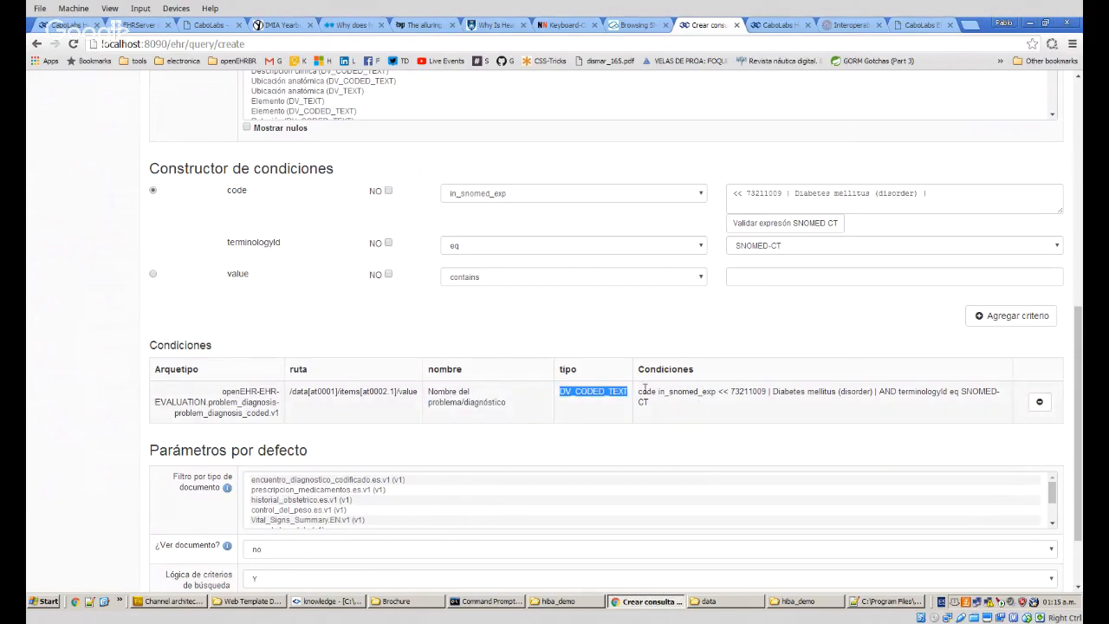
{"action": "left_click_drag", "start_coordinate": [645, 390], "coordinate": [660, 413]}
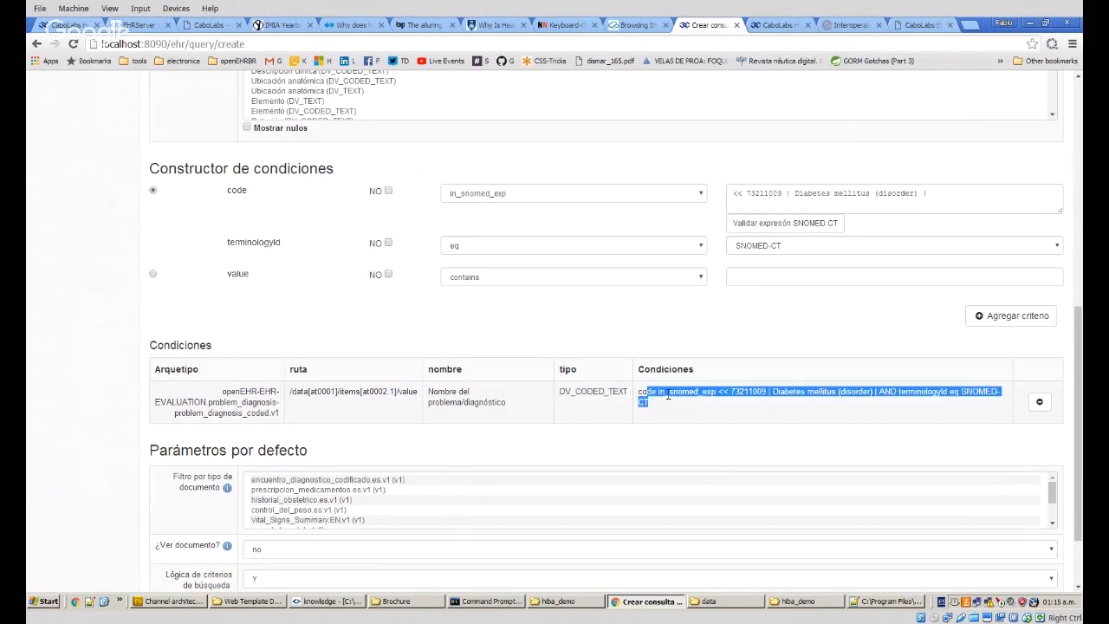
{"action": "double_click", "coordinate": [661, 392]}
{"action": "double_click", "coordinate": [648, 391]}
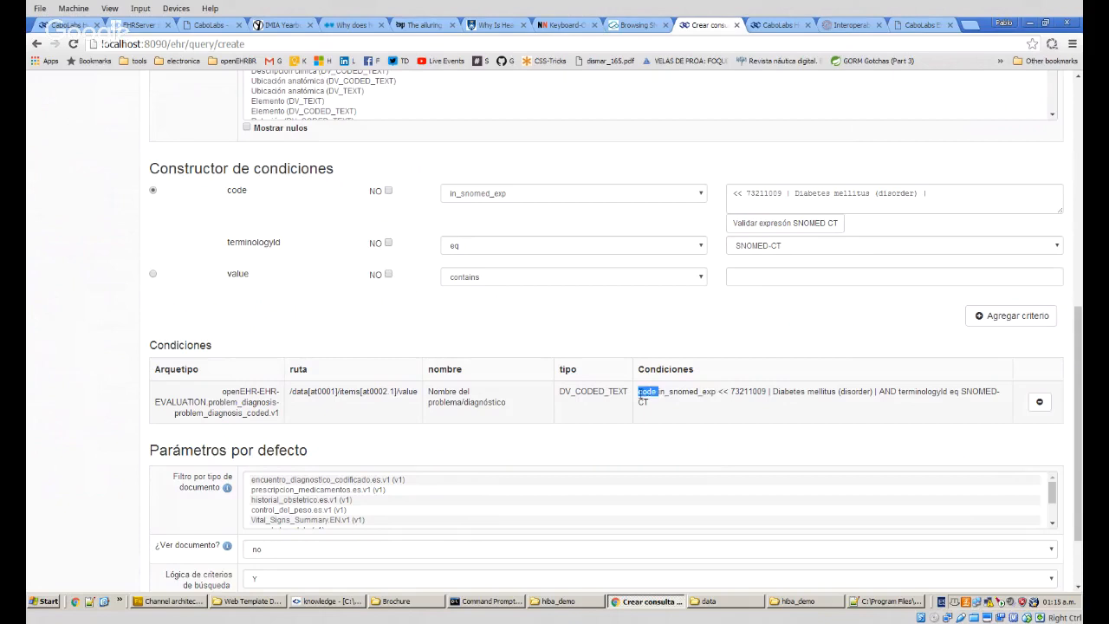
{"action": "left_click_drag", "start_coordinate": [505, 404], "coordinate": [427, 390]}
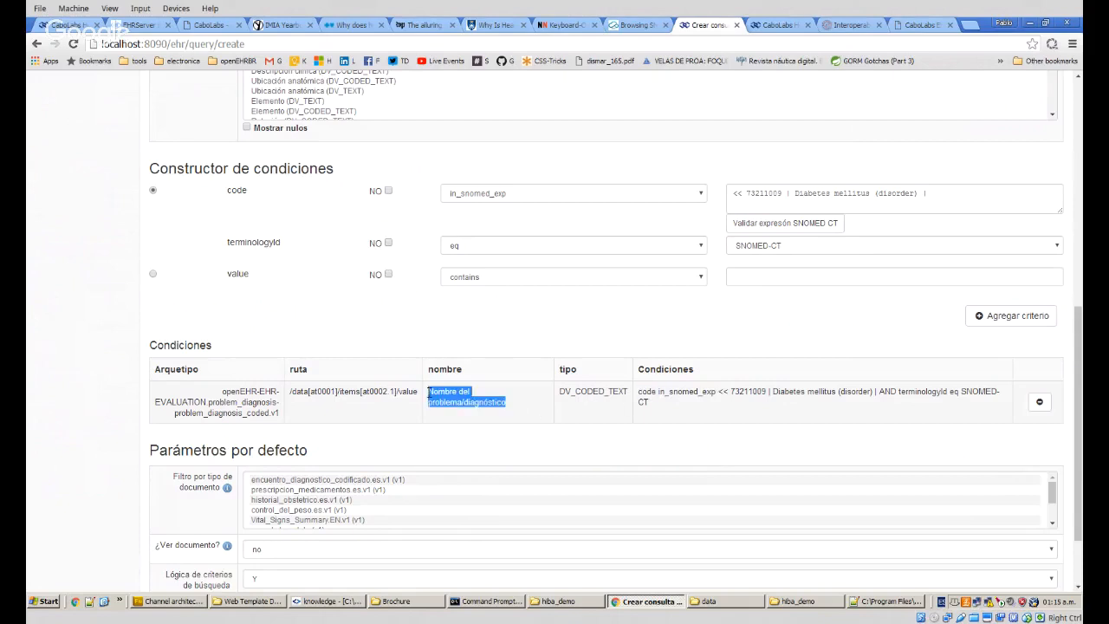
{"action": "left_click_drag", "start_coordinate": [718, 391], "coordinate": [770, 394]}
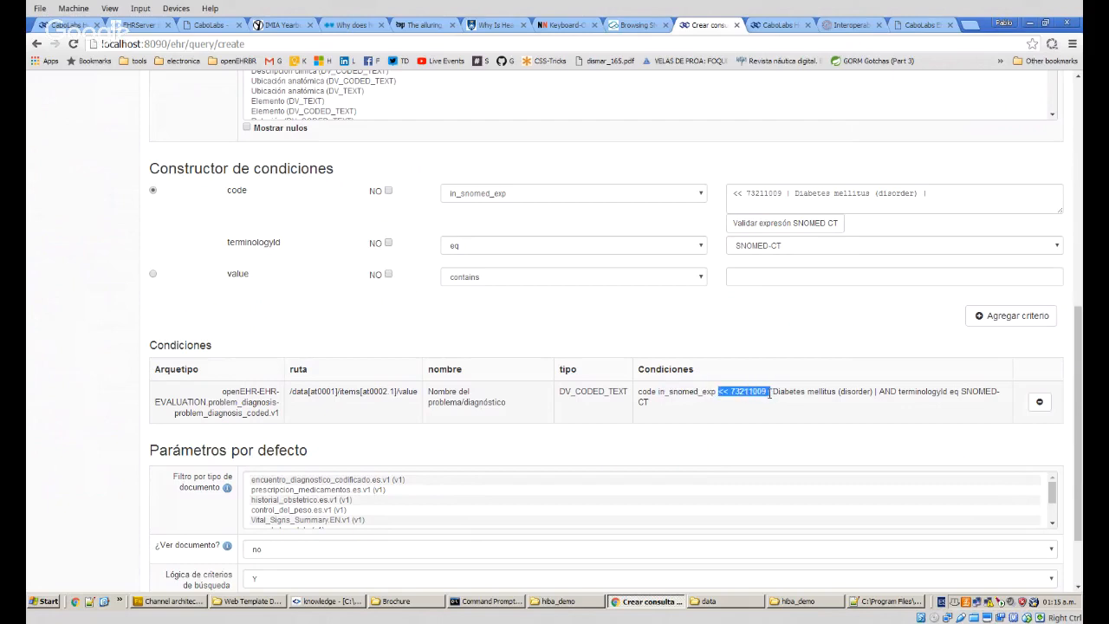
{"action": "left_click_drag", "start_coordinate": [905, 391], "coordinate": [997, 414]}
Open the test section of the query with its document search filters.
{"action": "scroll", "coordinate": [997, 414], "scroll_direction": "down", "scroll_amount": 3}
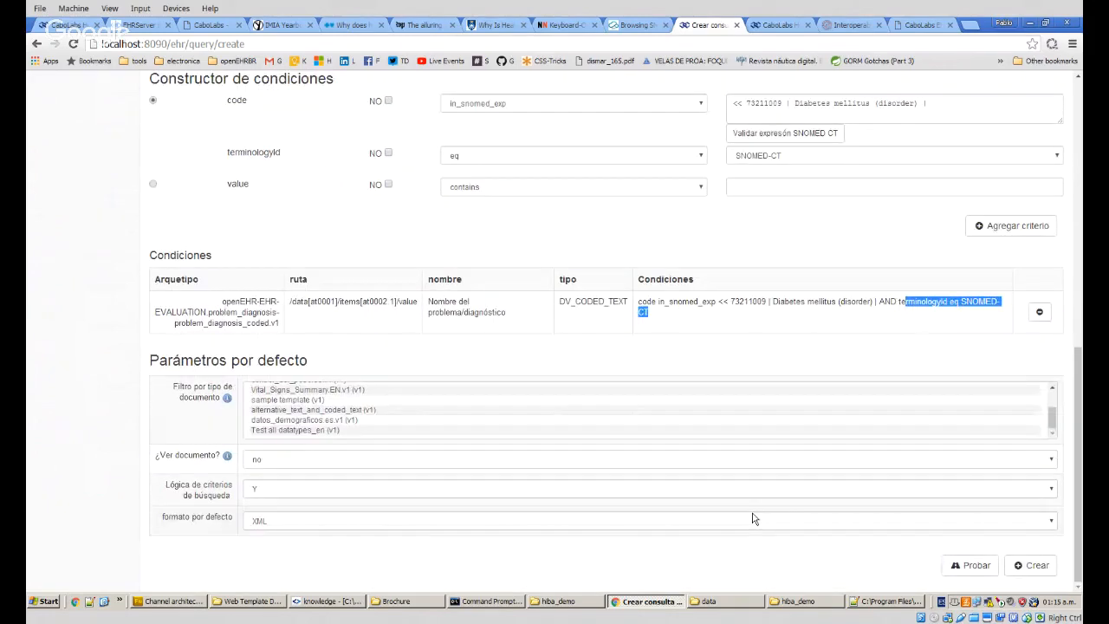
{"action": "left_click", "coordinate": [988, 572]}
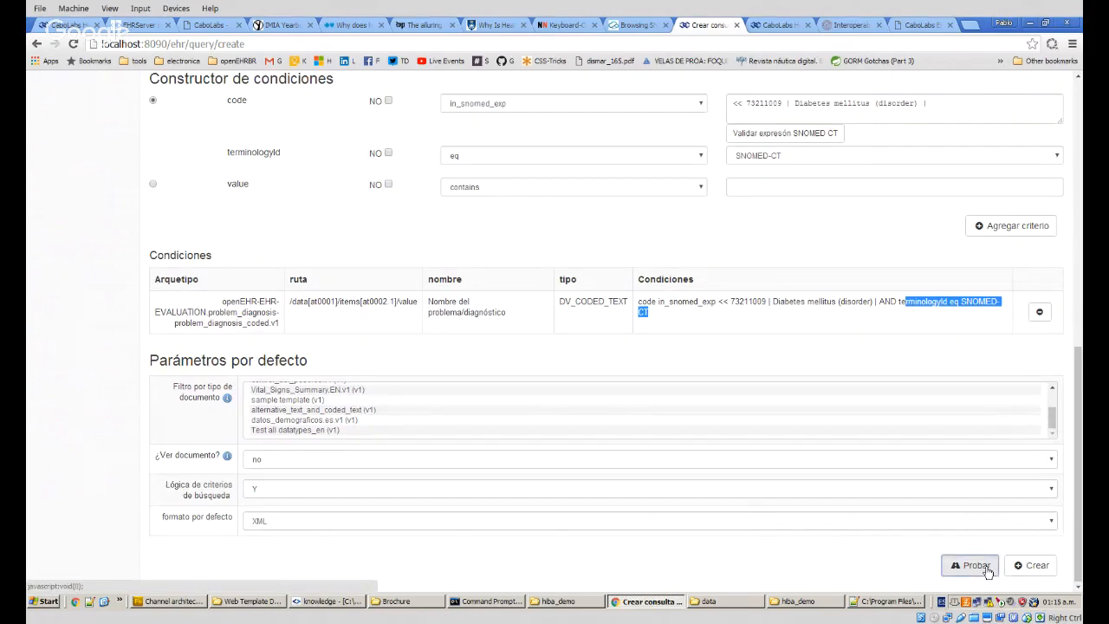
{"action": "scroll", "coordinate": [254, 520], "scroll_direction": "down", "scroll_amount": 3}
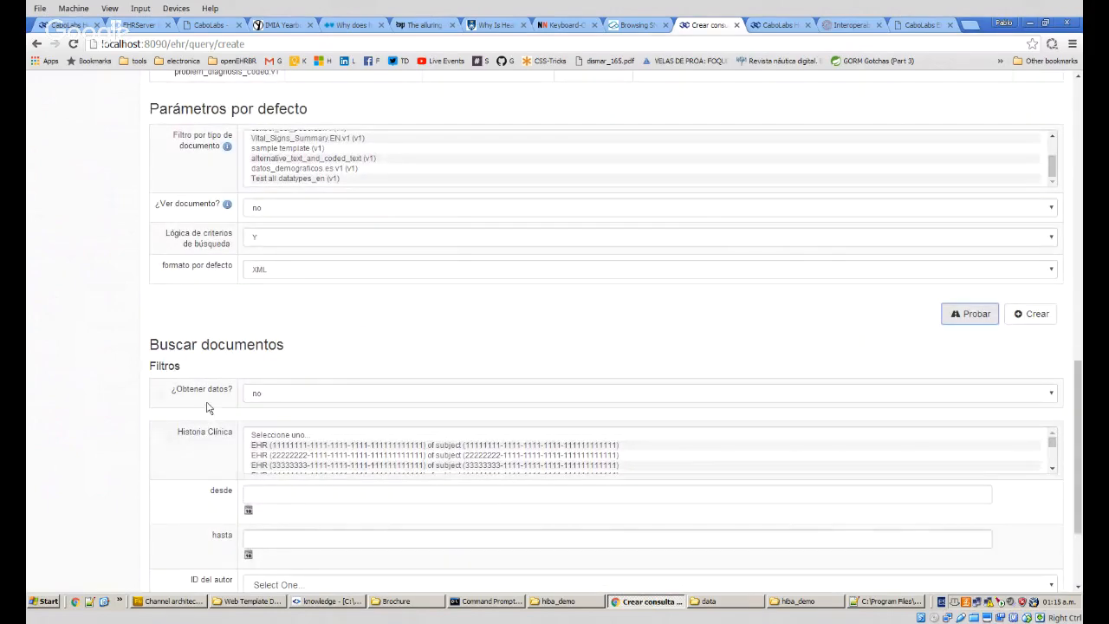
{"action": "scroll", "coordinate": [210, 409], "scroll_direction": "down", "scroll_amount": 2}
Set the query's default output format to JSON.
{"action": "scroll", "coordinate": [254, 431], "scroll_direction": "up", "scroll_amount": 3}
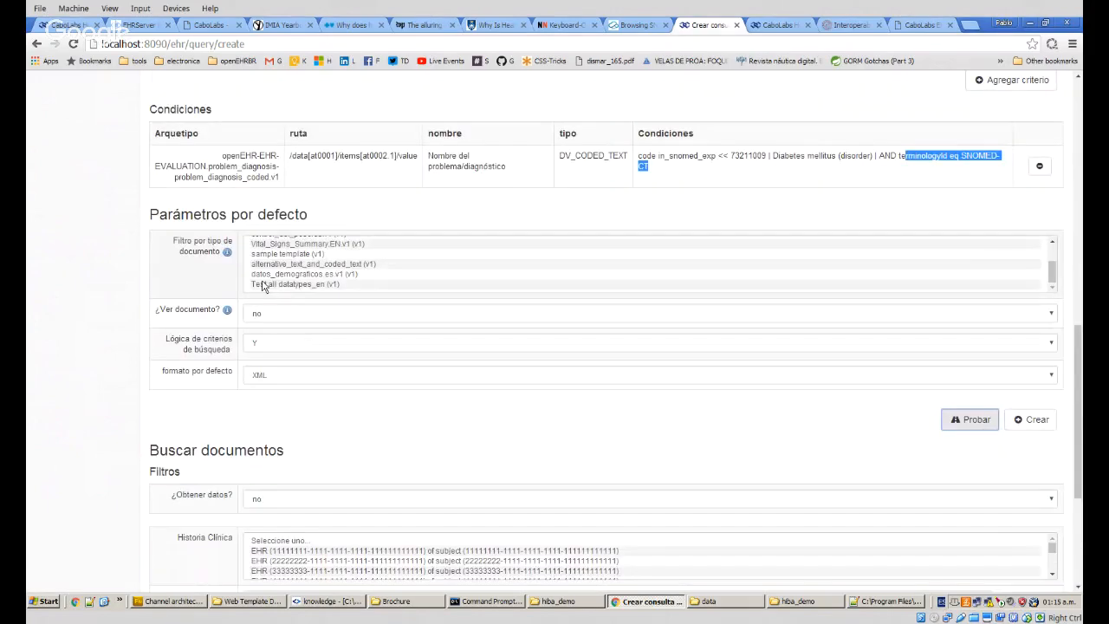
{"action": "left_click", "coordinate": [292, 375]}
{"action": "left_click", "coordinate": [262, 400]}
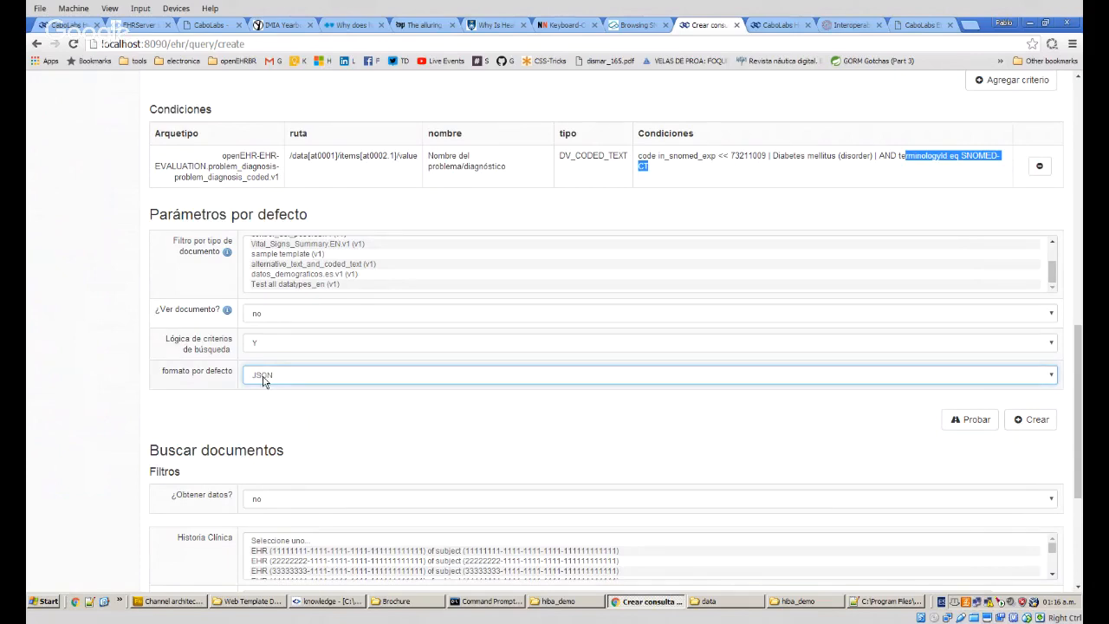
{"action": "left_click", "coordinate": [268, 377]}
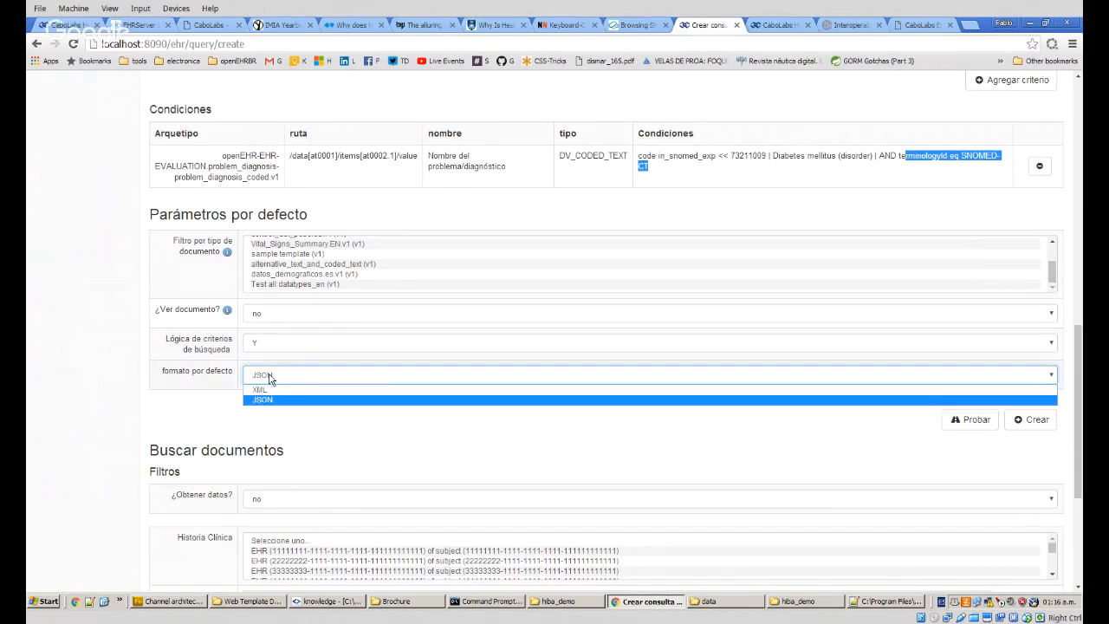
{"action": "left_click", "coordinate": [292, 428]}
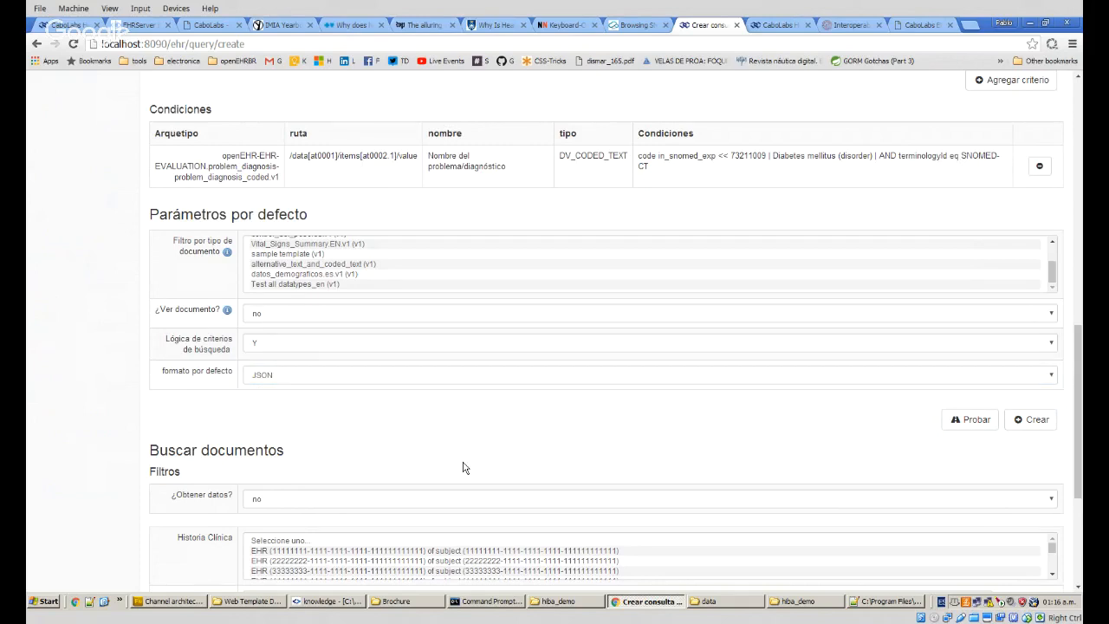
Run the query test with data retrieval set to no and no clinical record, date or author filters.
{"action": "scroll", "coordinate": [460, 468], "scroll_direction": "down", "scroll_amount": 1}
{"action": "scroll", "coordinate": [460, 468], "scroll_direction": "down", "scroll_amount": 3}
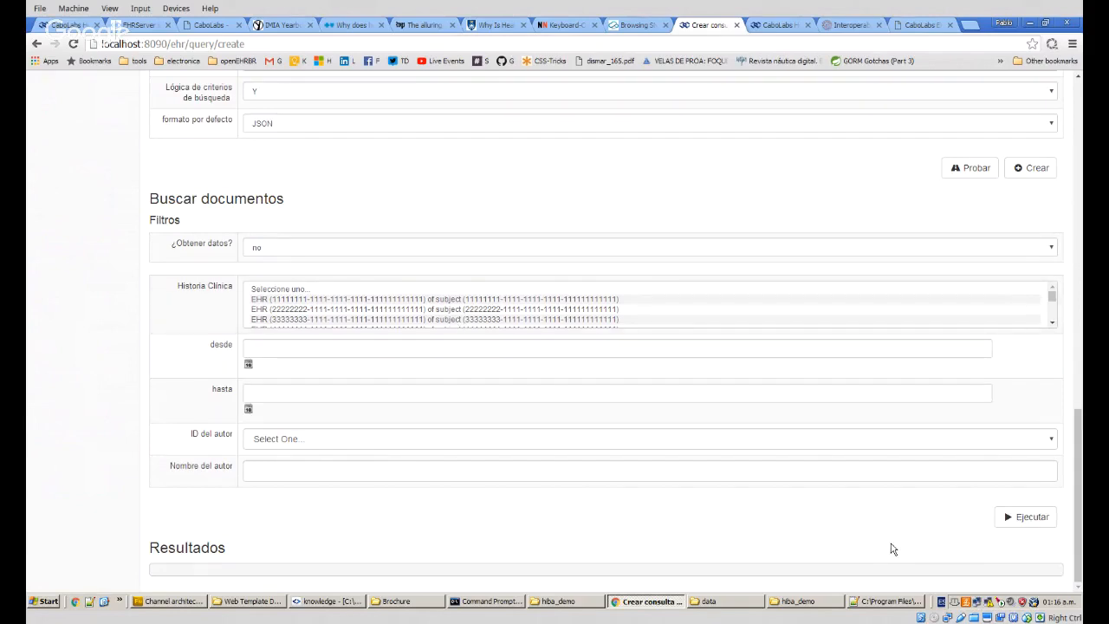
{"action": "left_click", "coordinate": [1033, 522]}
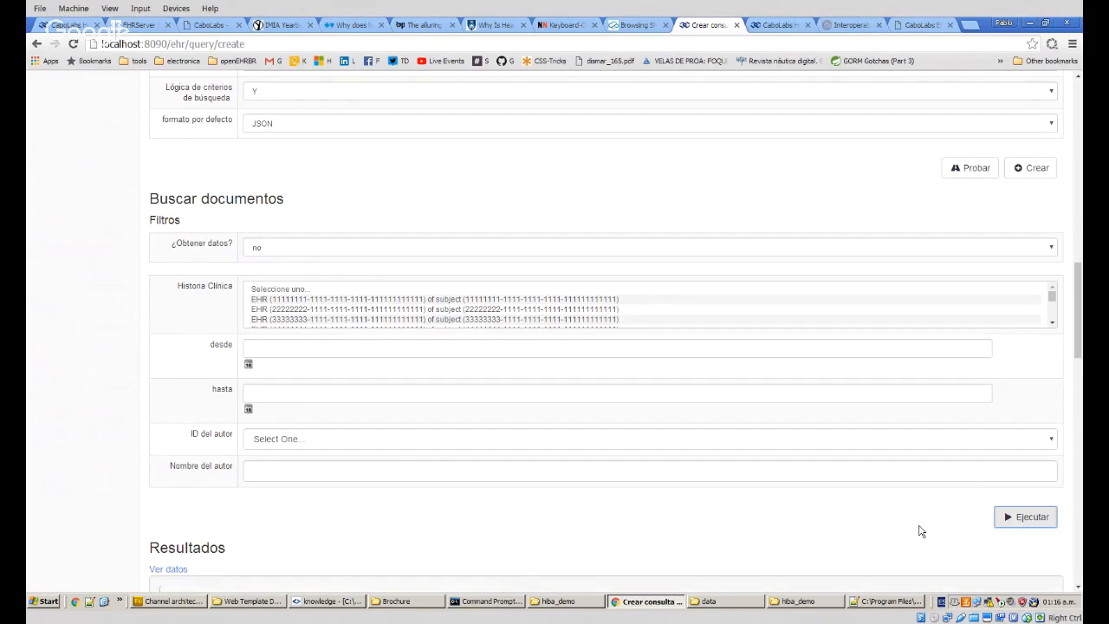
{"action": "scroll", "coordinate": [921, 531], "scroll_direction": "down", "scroll_amount": 3}
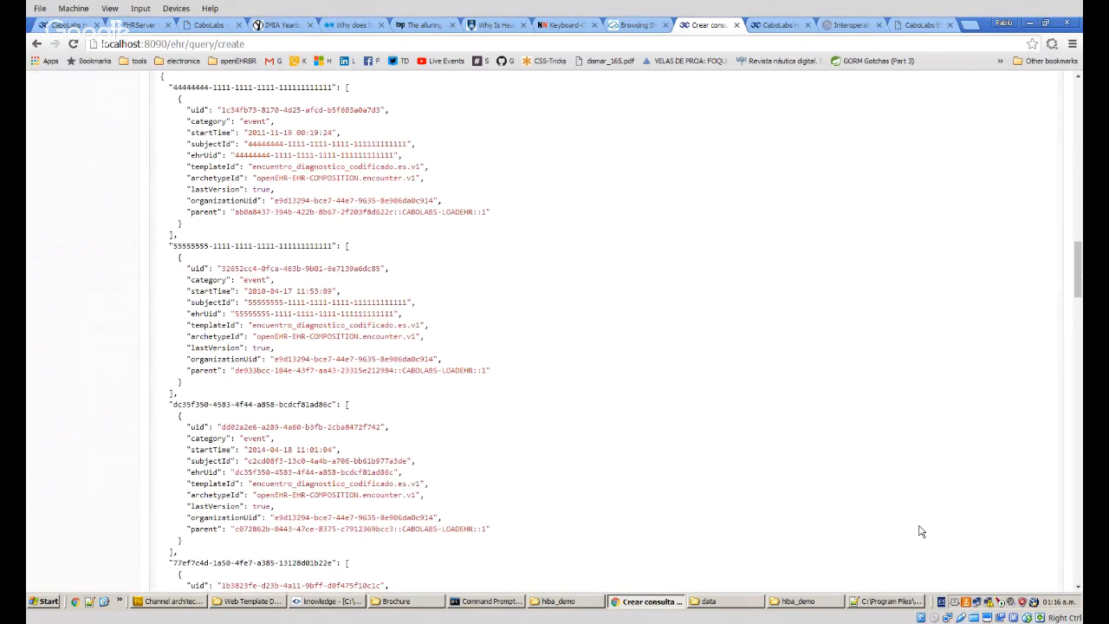
{"action": "scroll", "coordinate": [922, 529], "scroll_direction": "up", "scroll_amount": 2}
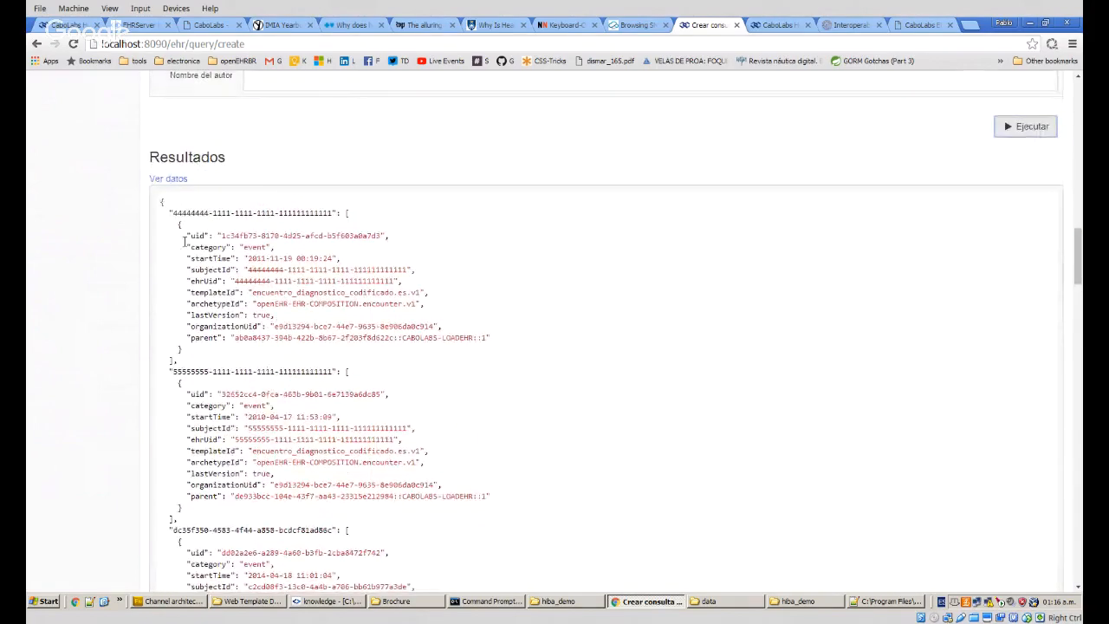
Examine the first JSON result's EHR identifier, its document record and the document's uid.
{"action": "left_click_drag", "start_coordinate": [175, 214], "coordinate": [335, 215]}
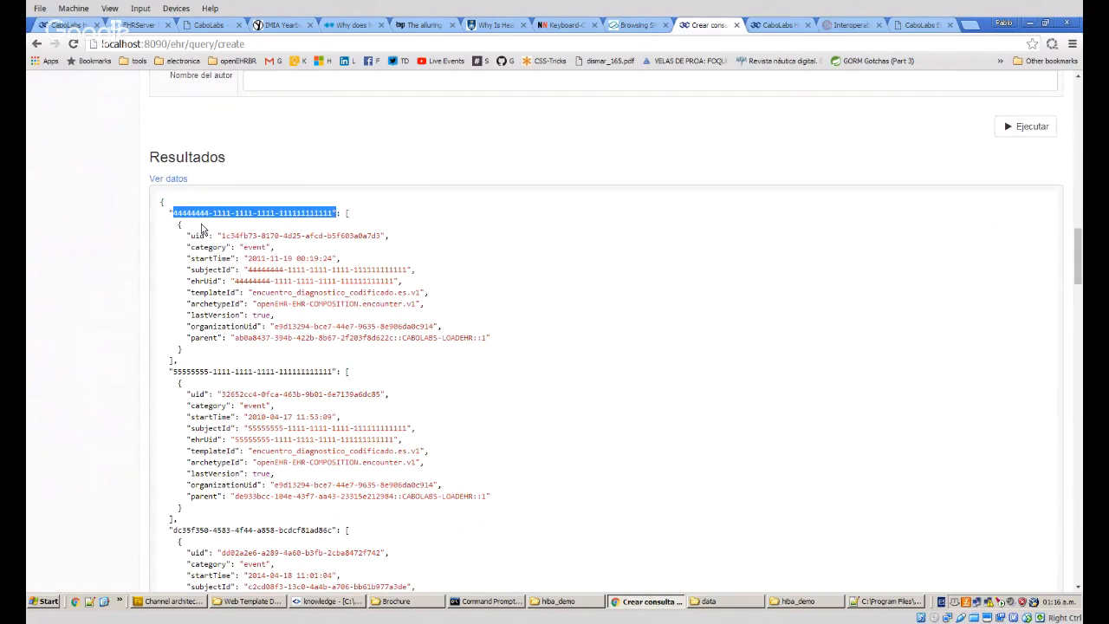
{"action": "left_click_drag", "start_coordinate": [202, 228], "coordinate": [216, 370]}
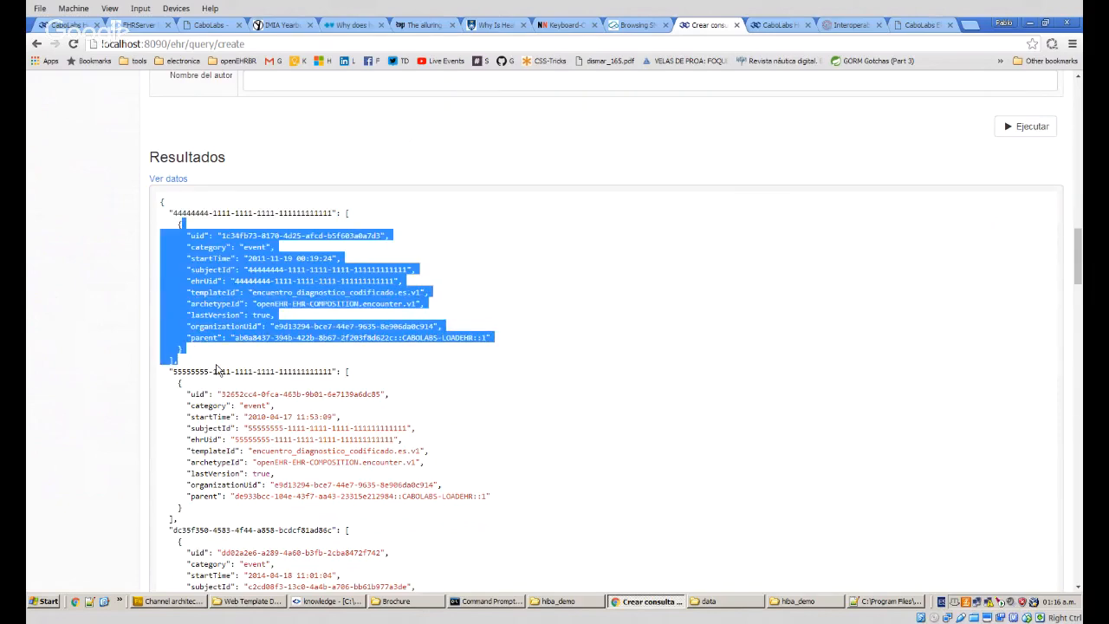
{"action": "left_click", "coordinate": [217, 370]}
{"action": "left_click_drag", "start_coordinate": [182, 225], "coordinate": [206, 354]}
{"action": "left_click", "coordinate": [215, 335]}
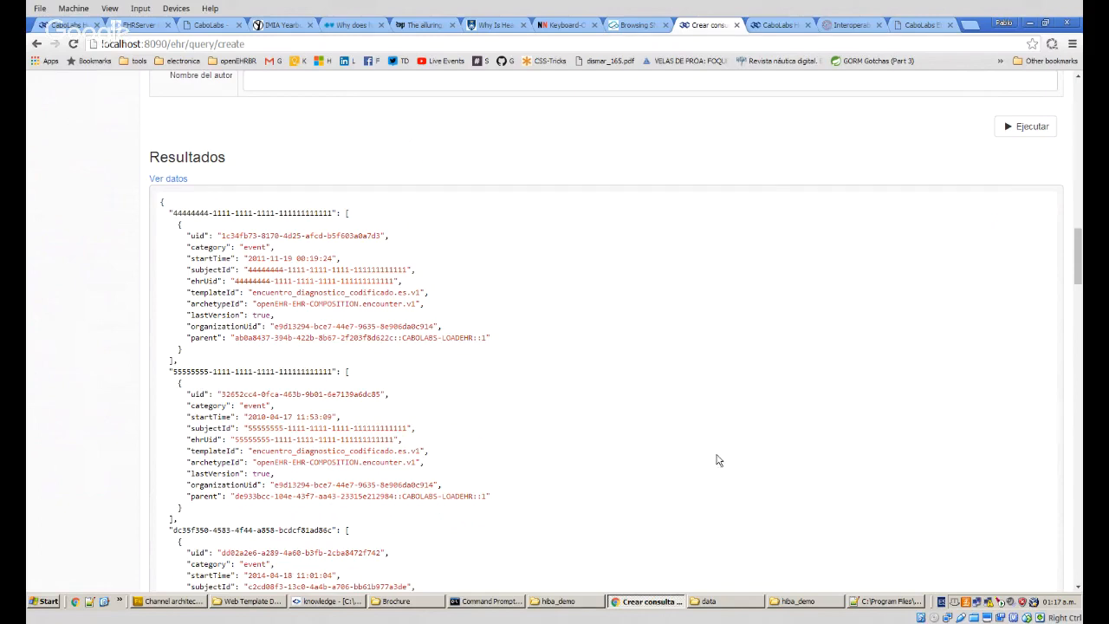
{"action": "scroll", "coordinate": [718, 461], "scroll_direction": "up", "scroll_amount": 3}
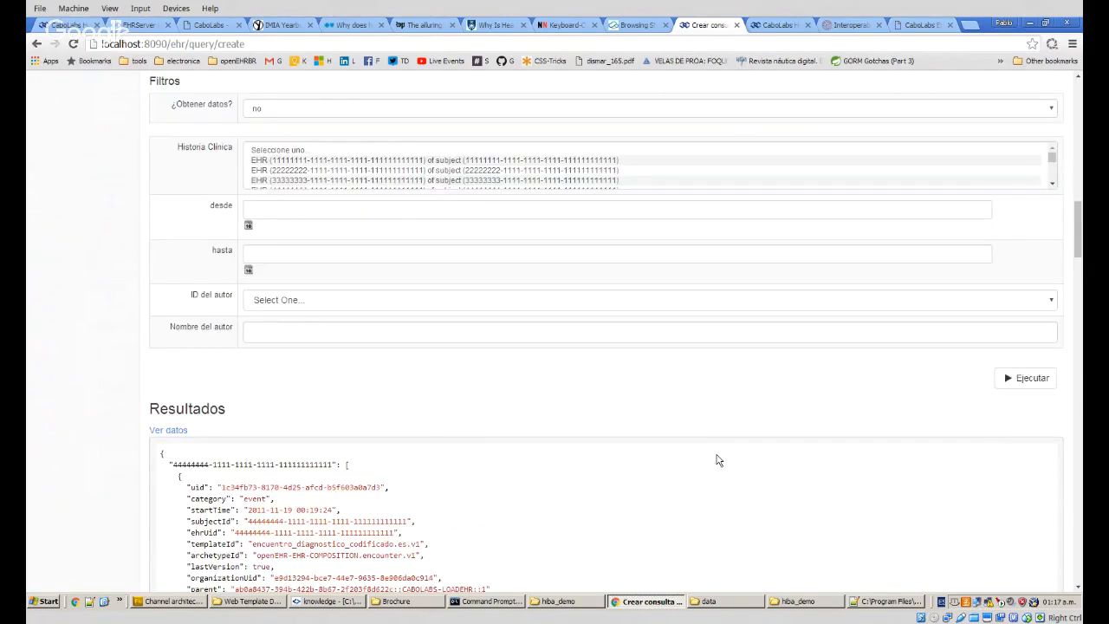
{"action": "scroll", "coordinate": [717, 460], "scroll_direction": "down", "scroll_amount": 3}
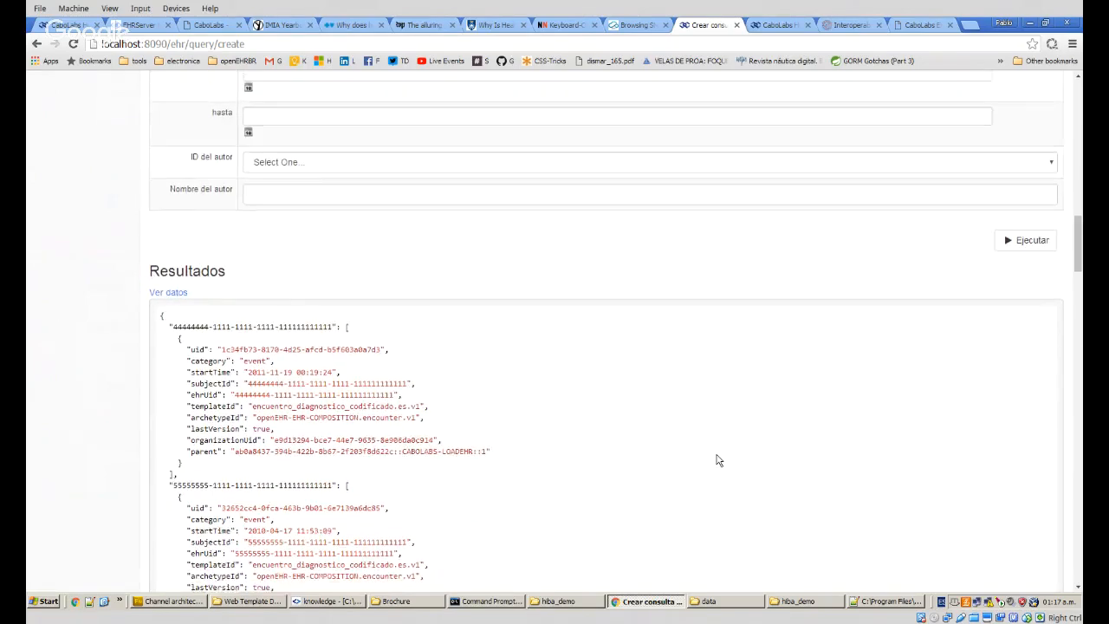
{"action": "left_click_drag", "start_coordinate": [222, 235], "coordinate": [382, 235]}
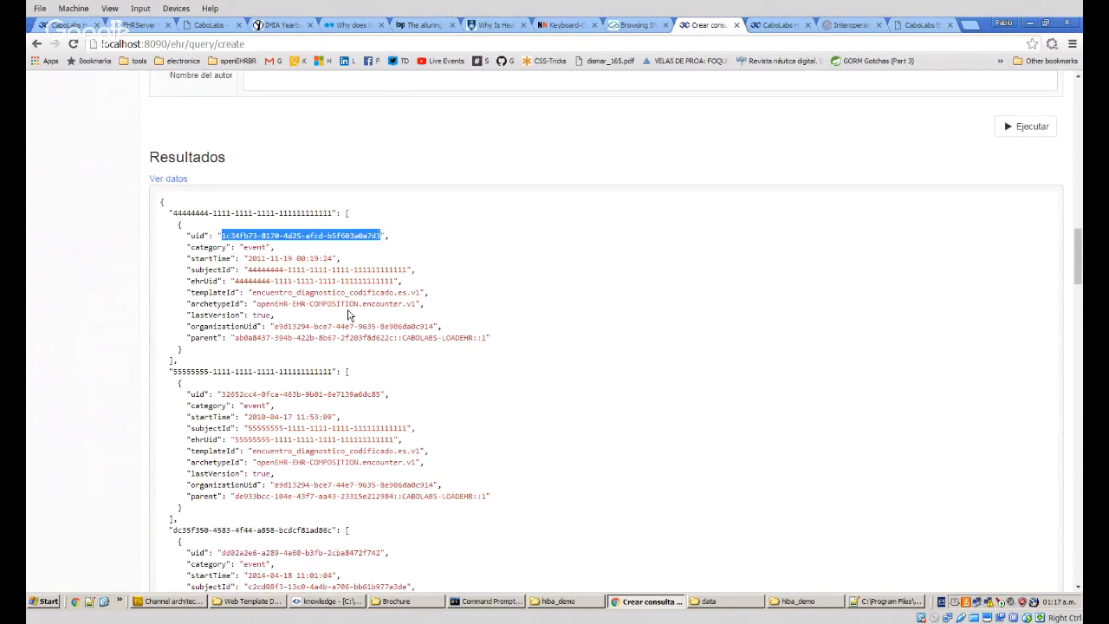
{"action": "left_click_drag", "start_coordinate": [382, 235], "coordinate": [391, 280]}
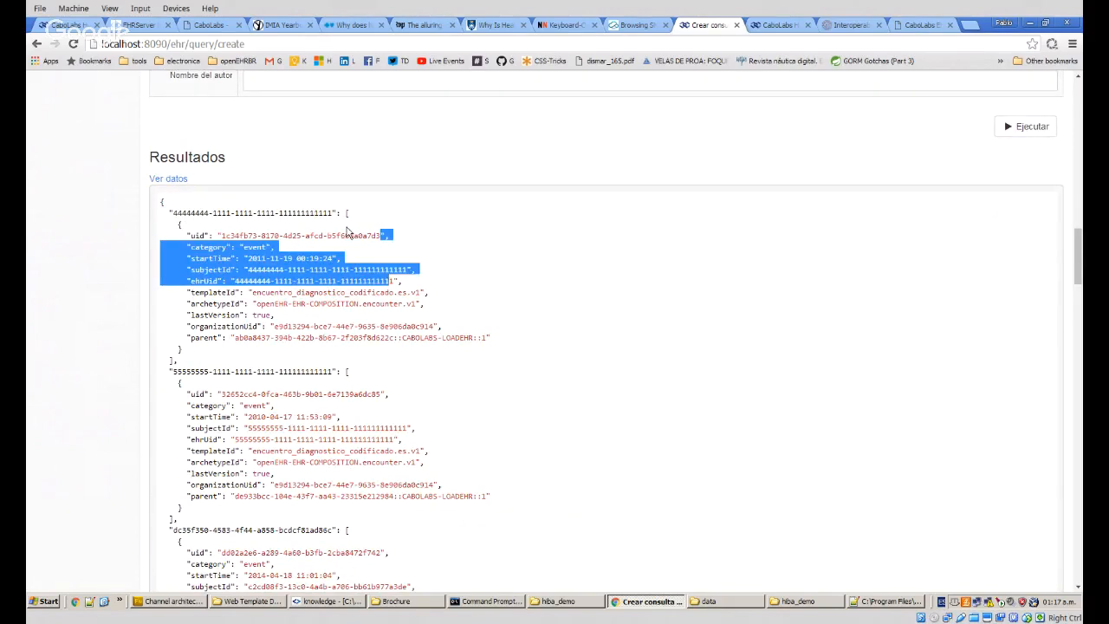
{"action": "left_click", "coordinate": [379, 235]}
{"action": "left_click_drag", "start_coordinate": [382, 235], "coordinate": [222, 235]}
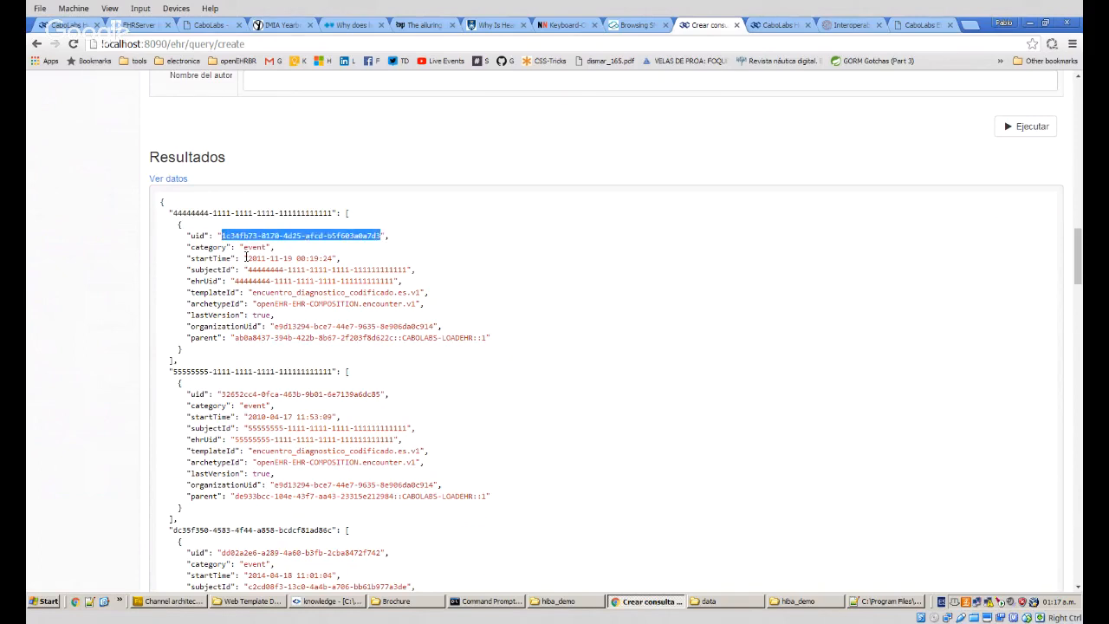
Review the data retrieval choices in the document search filters and keep the option at no.
{"action": "scroll", "coordinate": [271, 326], "scroll_direction": "up", "scroll_amount": 5}
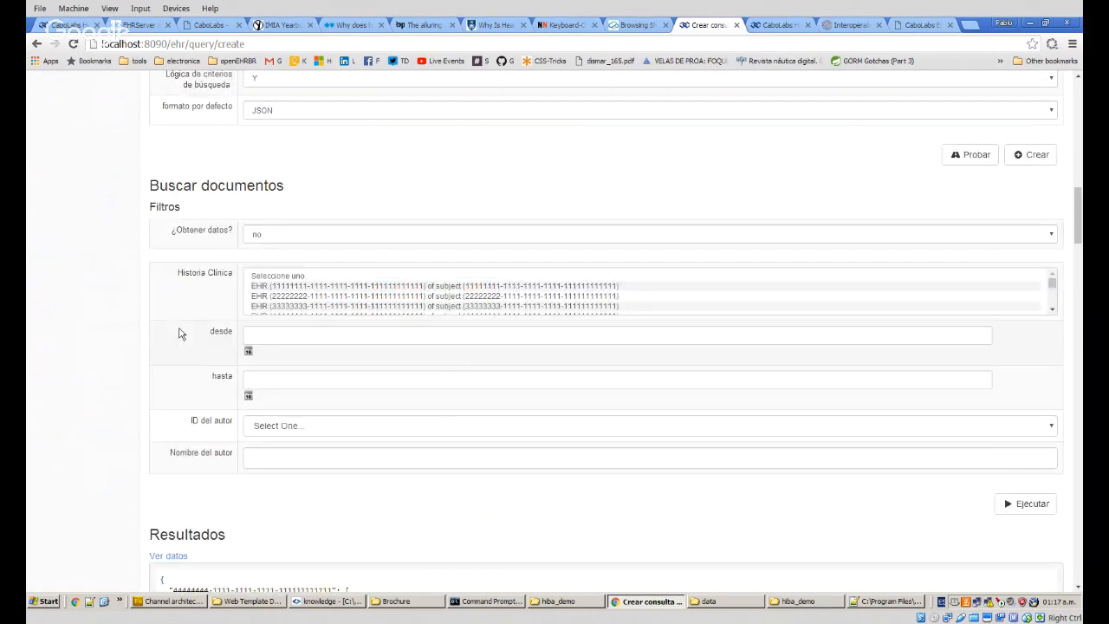
{"action": "left_click", "coordinate": [269, 235]}
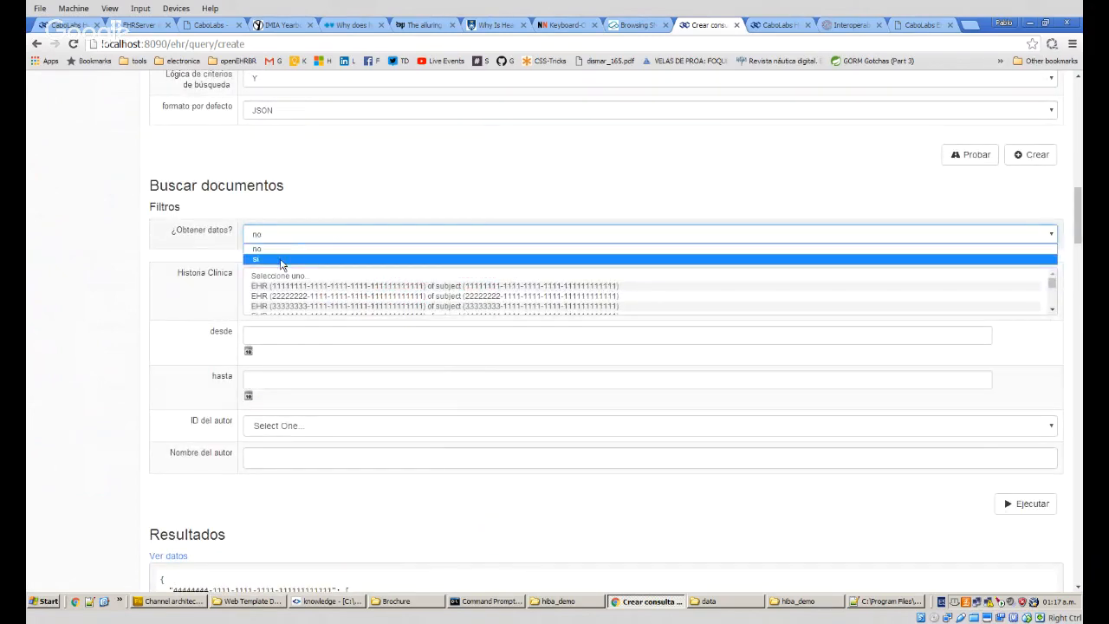
{"action": "left_click", "coordinate": [276, 251]}
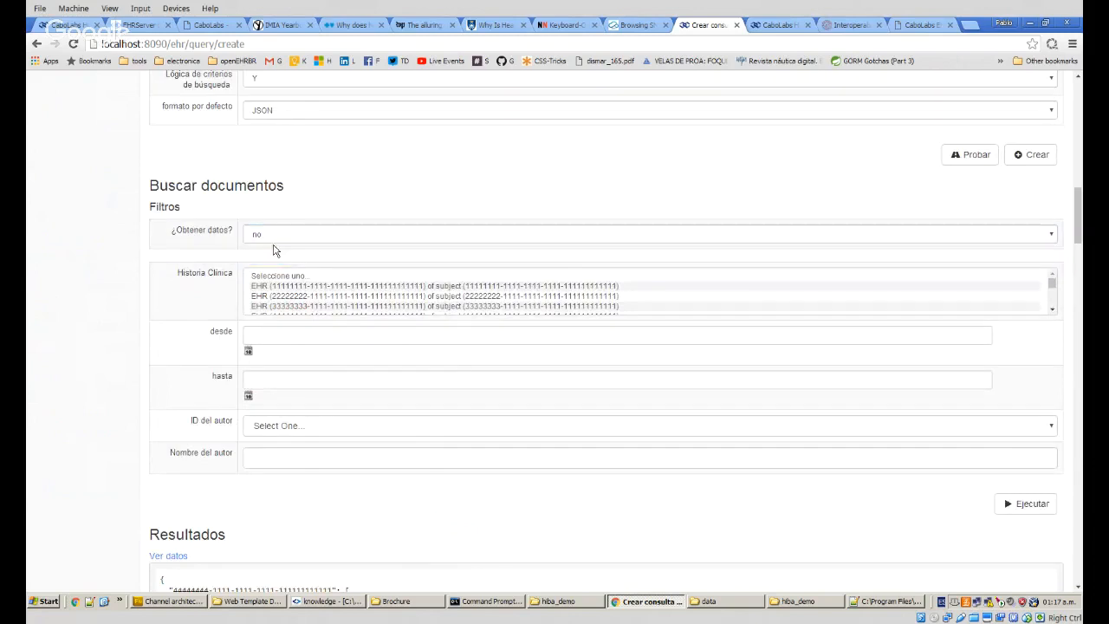
Examine how the JSON results group document records under each clinical record's identifier.
{"action": "scroll", "coordinate": [163, 358], "scroll_direction": "down", "scroll_amount": 1}
{"action": "scroll", "coordinate": [163, 358], "scroll_direction": "down", "scroll_amount": 3}
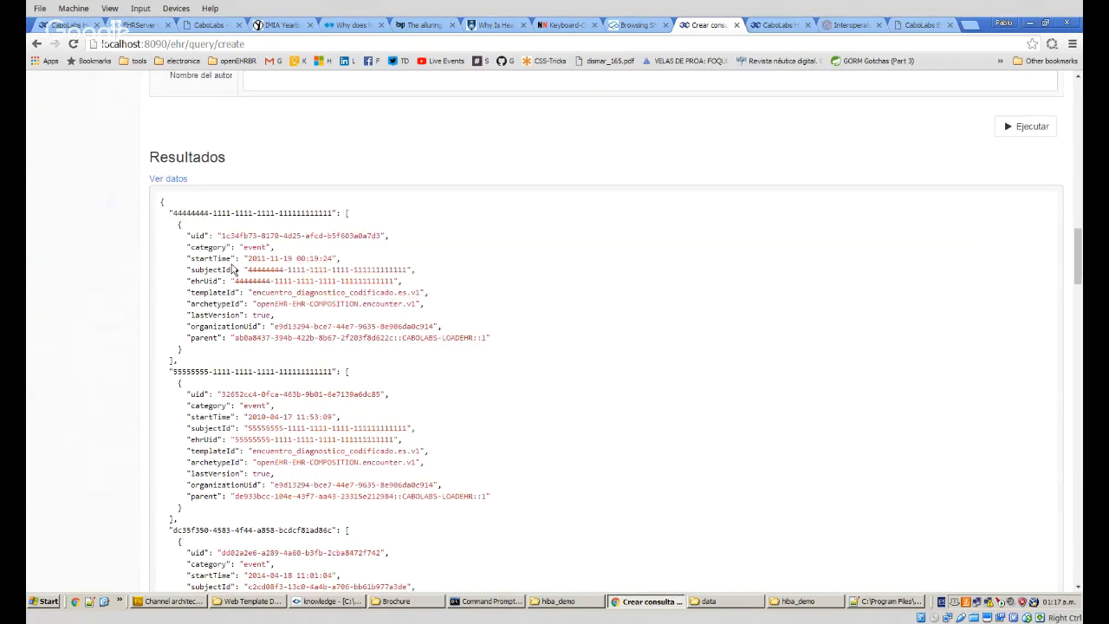
{"action": "left_click_drag", "start_coordinate": [163, 224], "coordinate": [261, 344]}
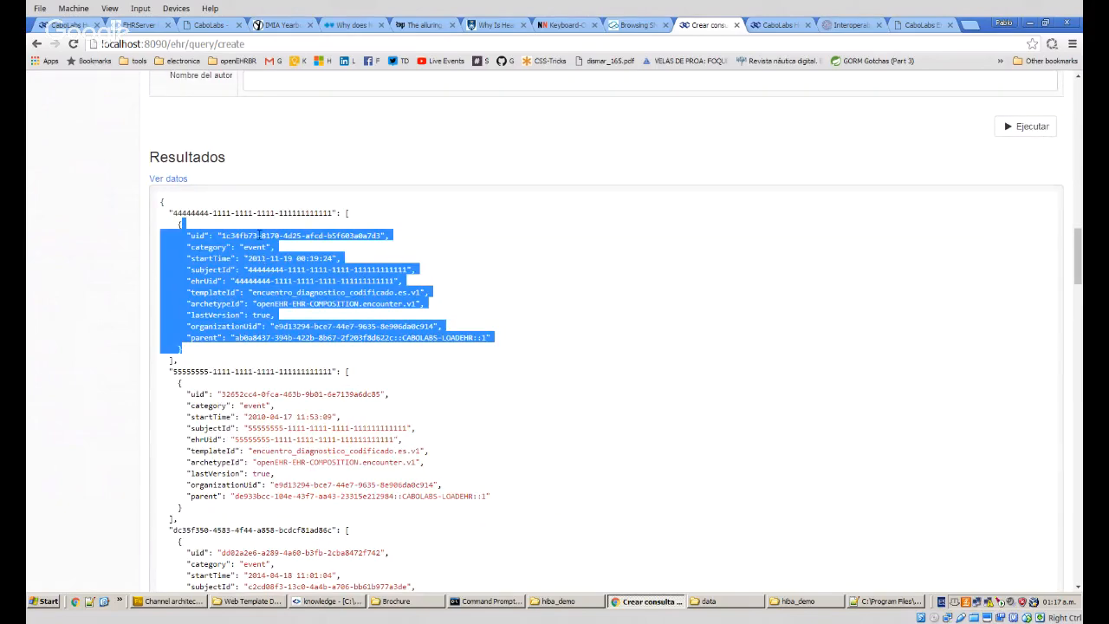
{"action": "left_click_drag", "start_coordinate": [259, 202], "coordinate": [257, 516]}
{"action": "left_click", "coordinate": [404, 251]}
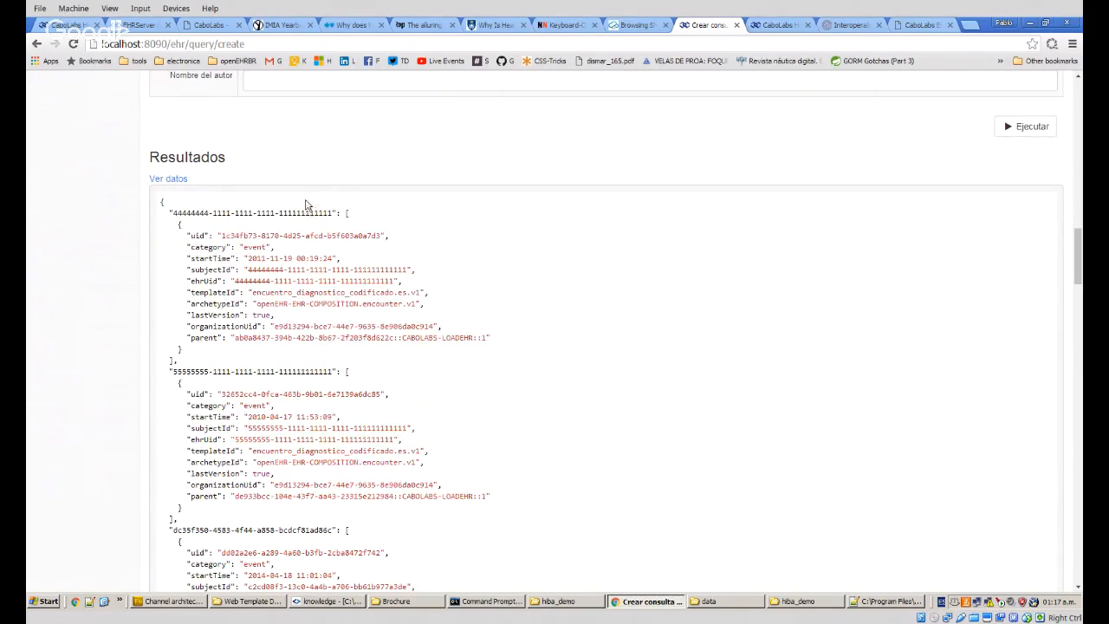
{"action": "left_click_drag", "start_coordinate": [308, 208], "coordinate": [337, 526]}
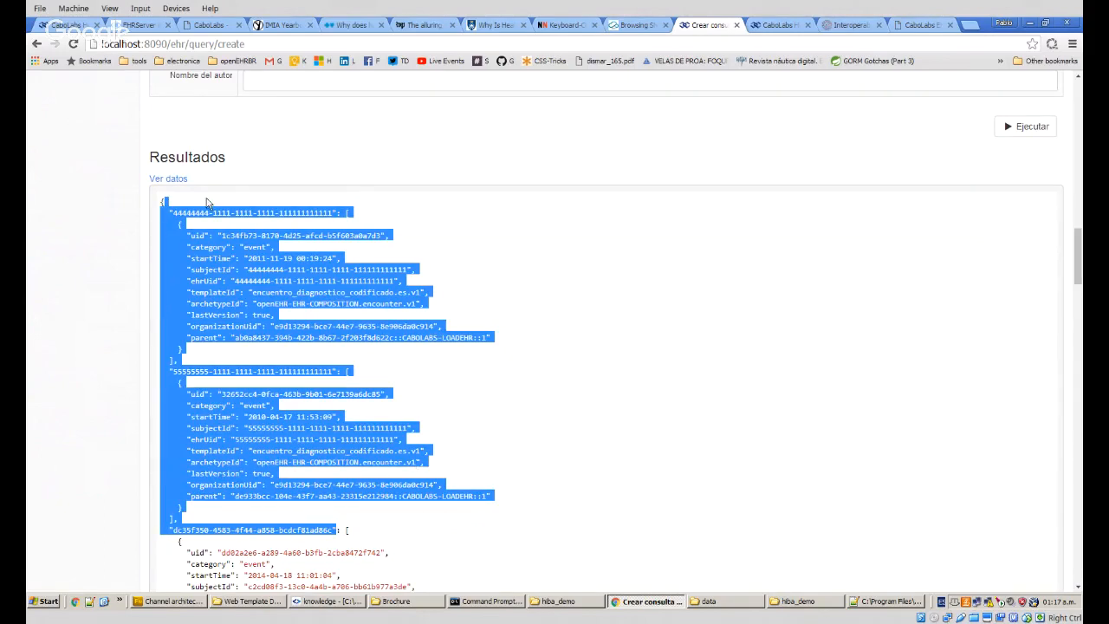
{"action": "left_click", "coordinate": [168, 201]}
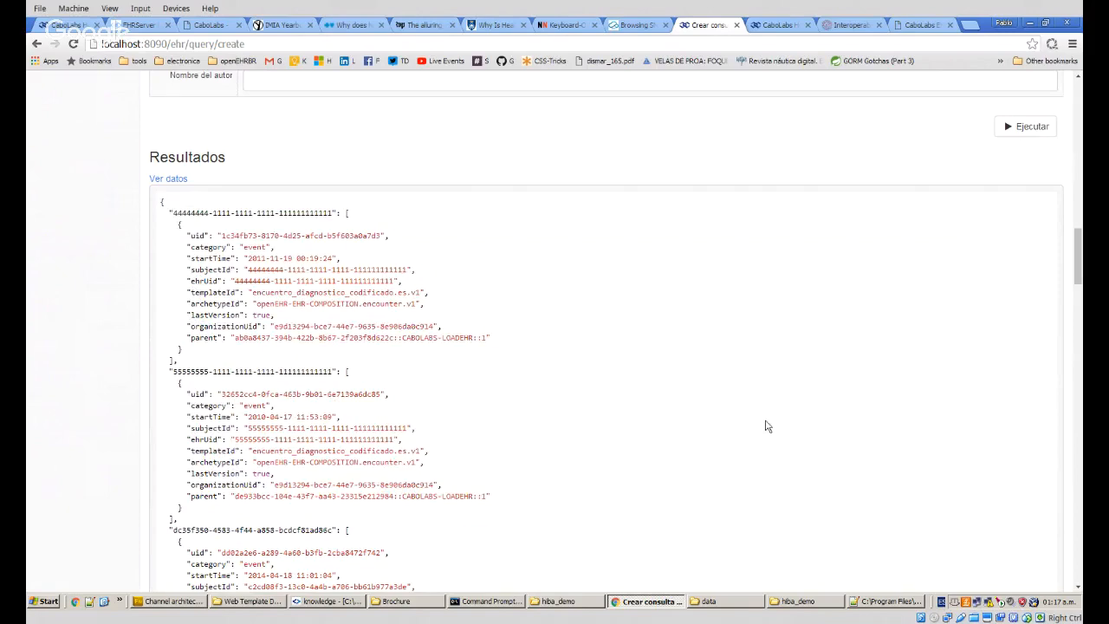
Create the diabetes query from the current definition and review its saved details and SNOMED CT condition.
{"action": "scroll", "coordinate": [768, 423], "scroll_direction": "up", "scroll_amount": 1}
{"action": "left_click_drag", "start_coordinate": [289, 295], "coordinate": [353, 577]}
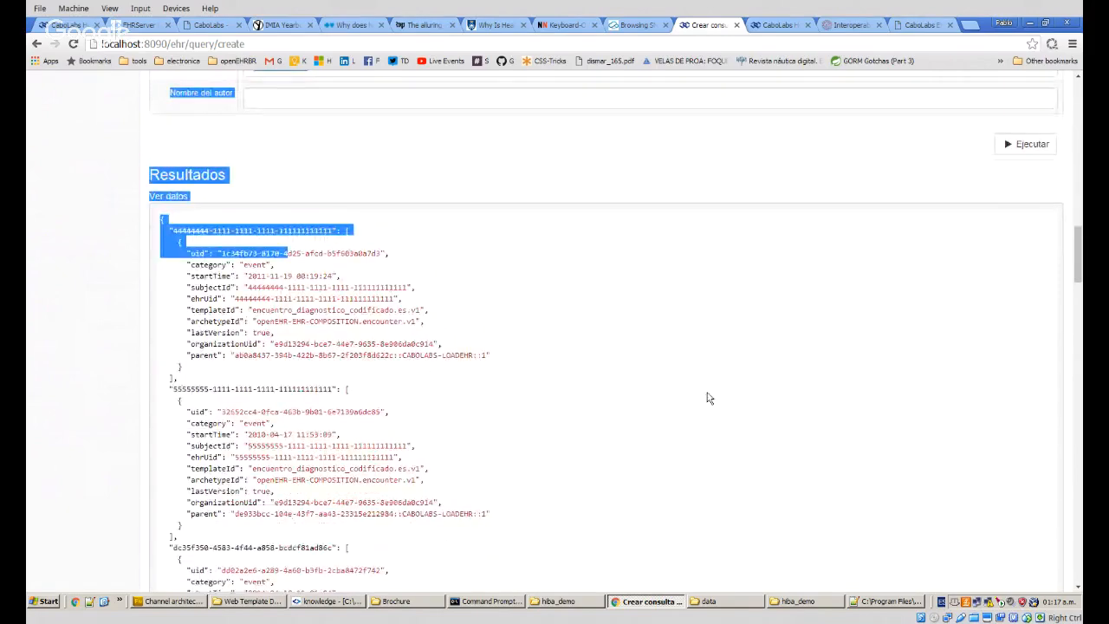
{"action": "scroll", "coordinate": [715, 421], "scroll_direction": "up", "scroll_amount": 10}
{"action": "left_click", "coordinate": [827, 493]}
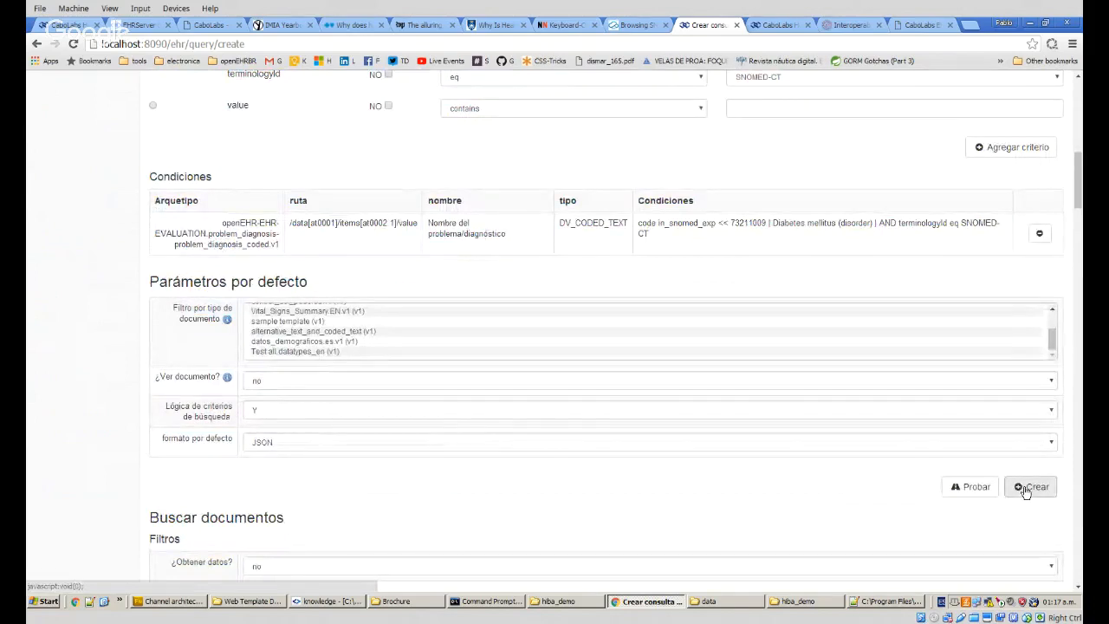
{"action": "left_click", "coordinate": [1027, 491]}
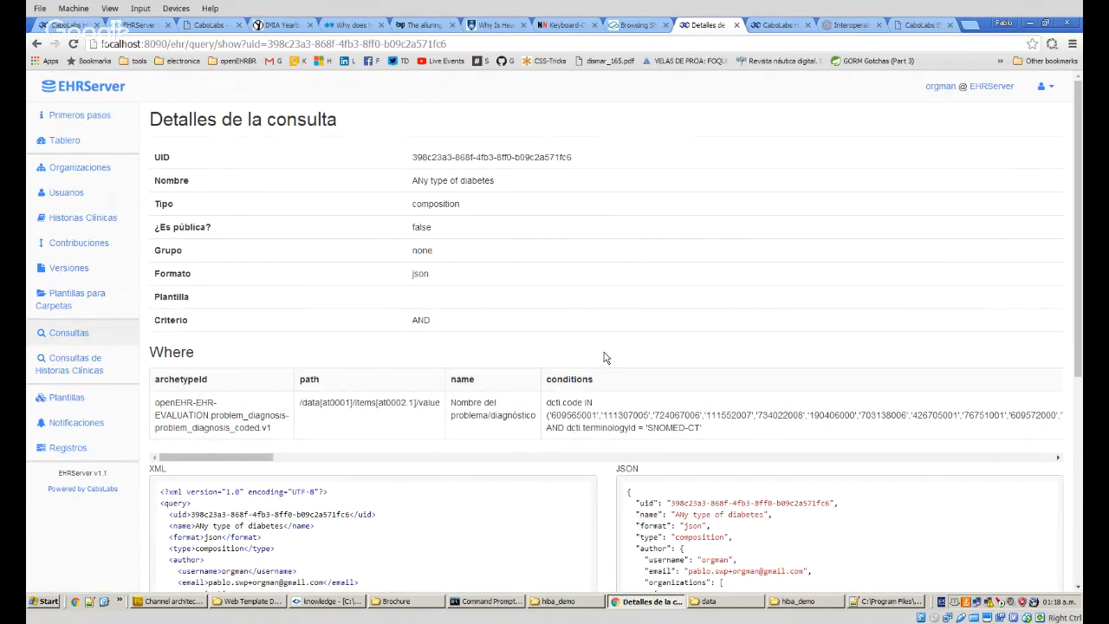
{"action": "scroll", "coordinate": [605, 358], "scroll_direction": "down", "scroll_amount": 4}
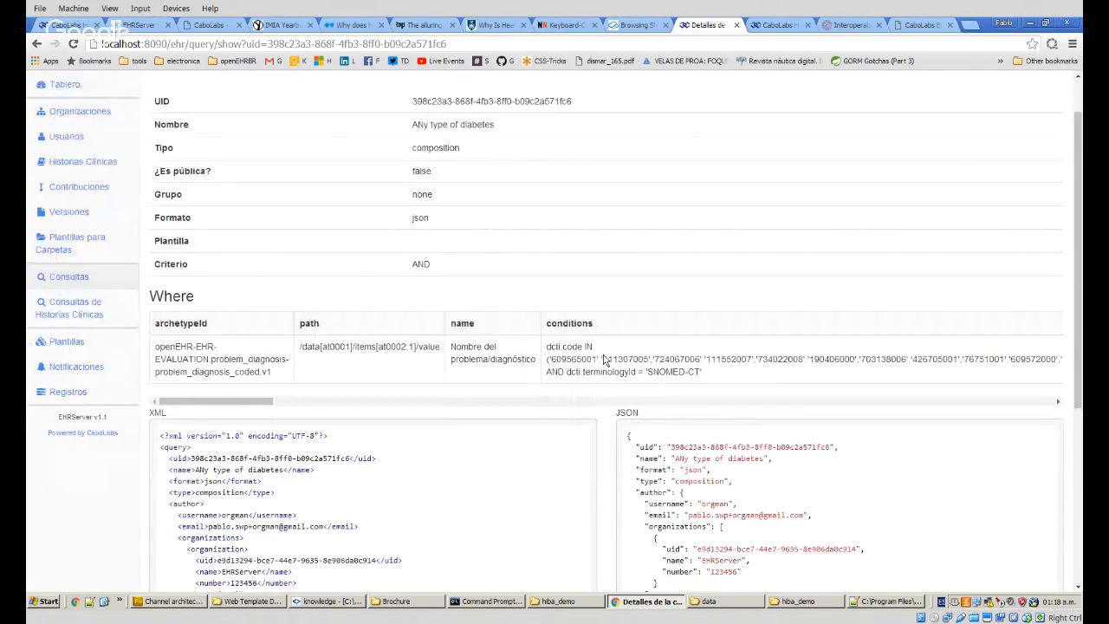
{"action": "scroll", "coordinate": [439, 365], "scroll_direction": "up", "scroll_amount": 4}
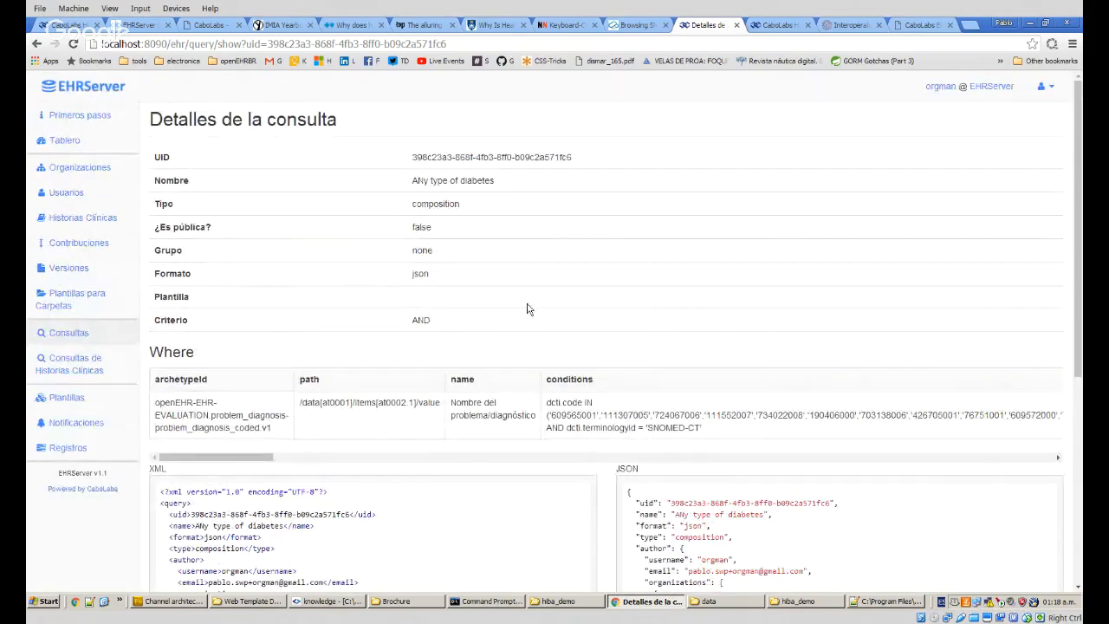
Start a new query from the query list, named "Respiratory tract infection cause by virus", with type composition.
{"action": "left_click", "coordinate": [71, 337]}
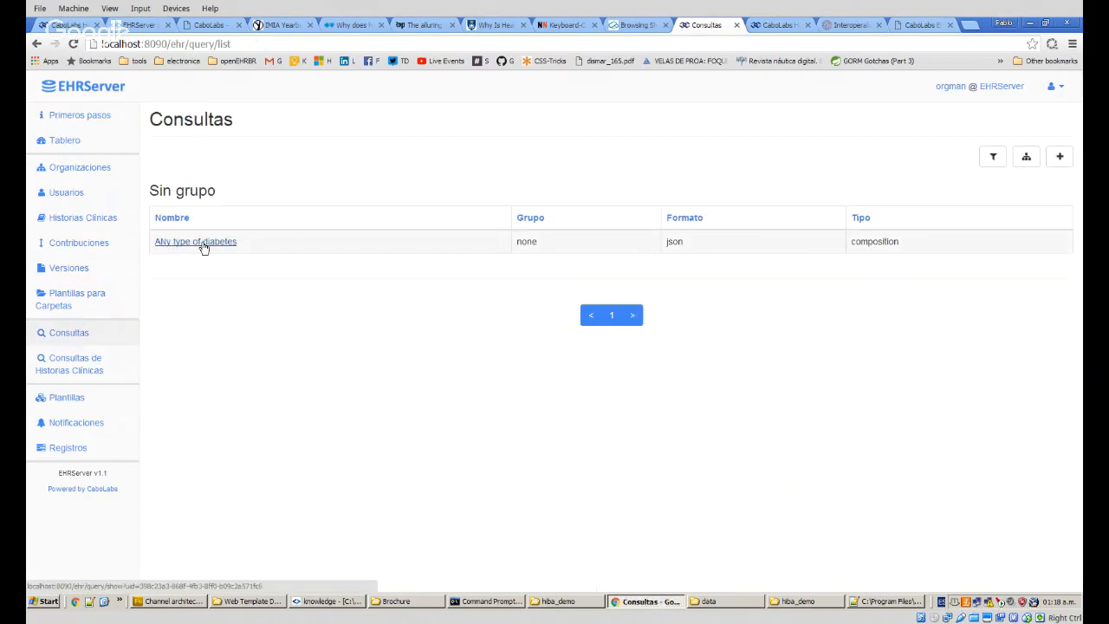
{"action": "left_click", "coordinate": [1059, 160]}
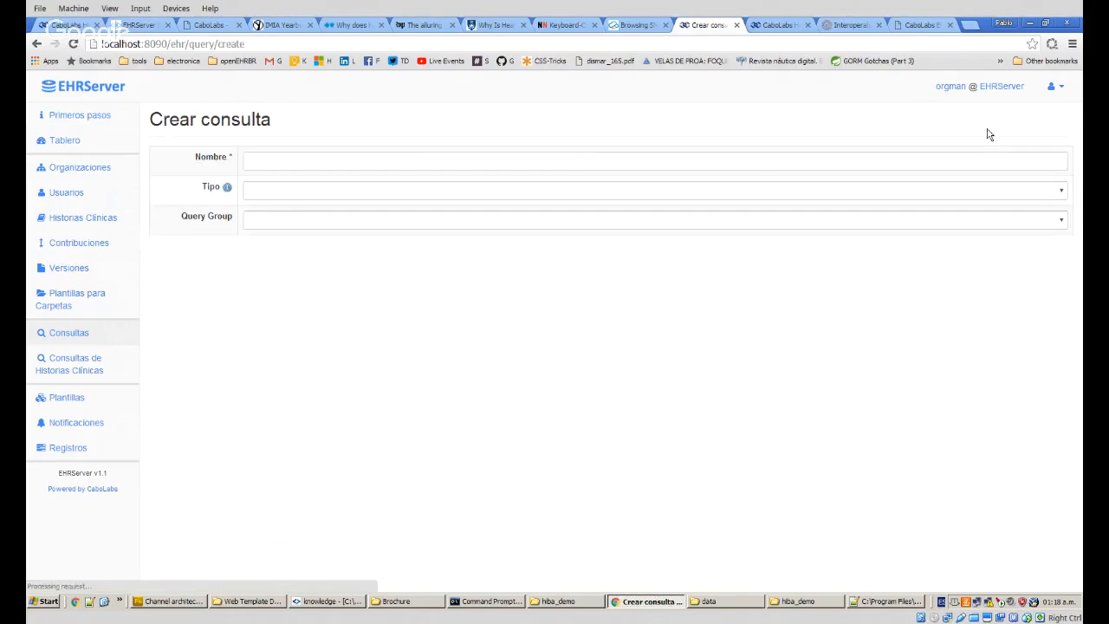
{"action": "left_click", "coordinate": [289, 158]}
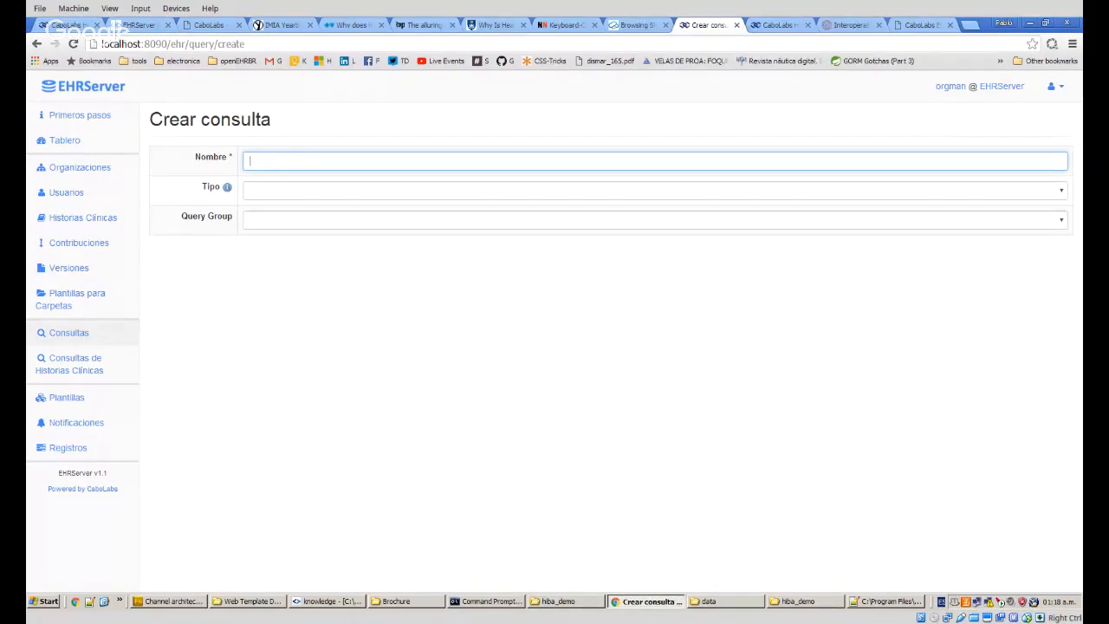
{"action": "left_click", "coordinate": [266, 159]}
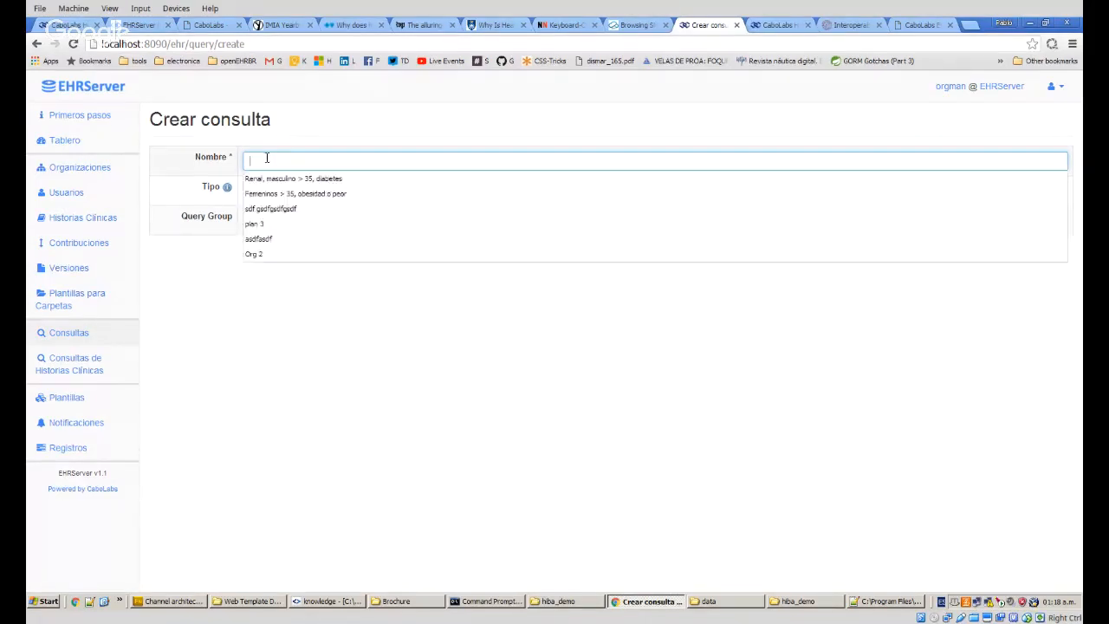
{"action": "type", "text": "Respiratory tract infection"}
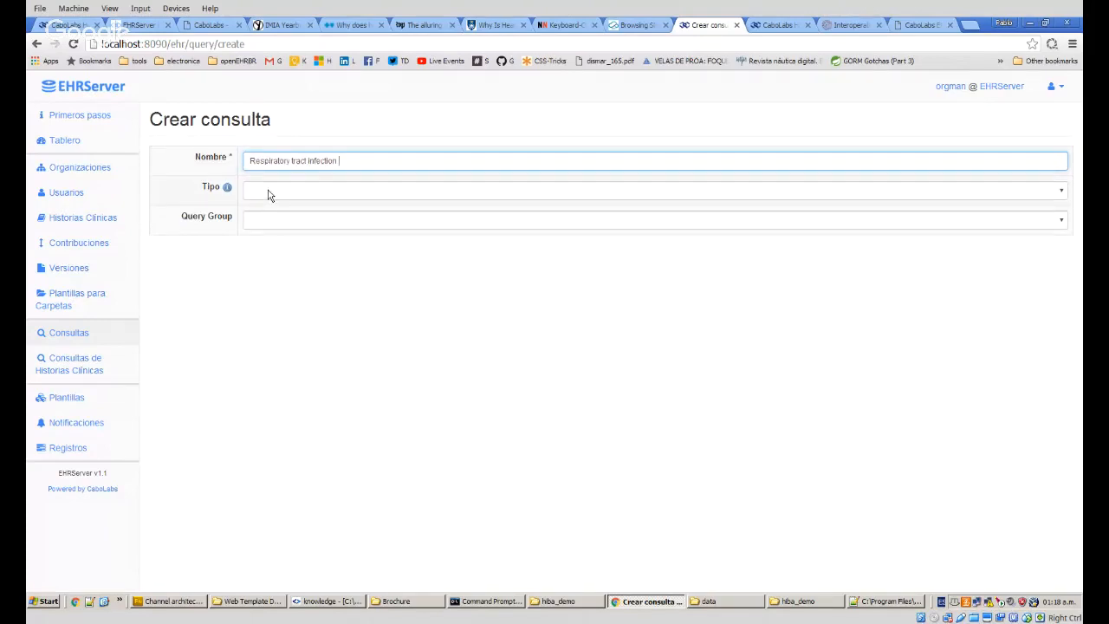
{"action": "type", "text": "cause by virus"}
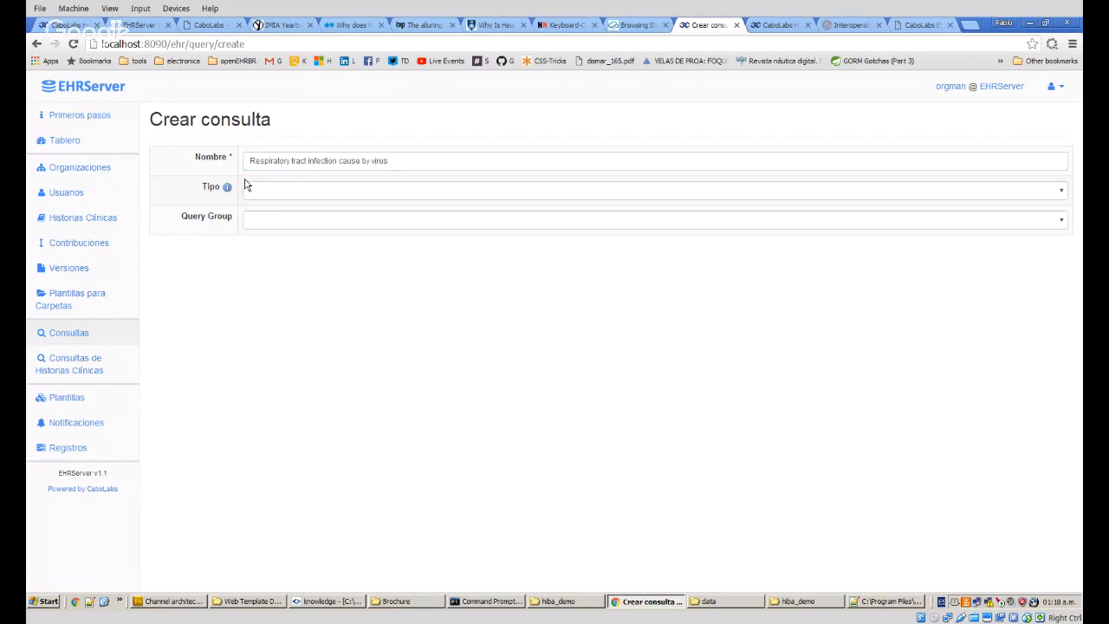
{"action": "left_click", "coordinate": [268, 192]}
{"action": "left_click", "coordinate": [279, 215]}
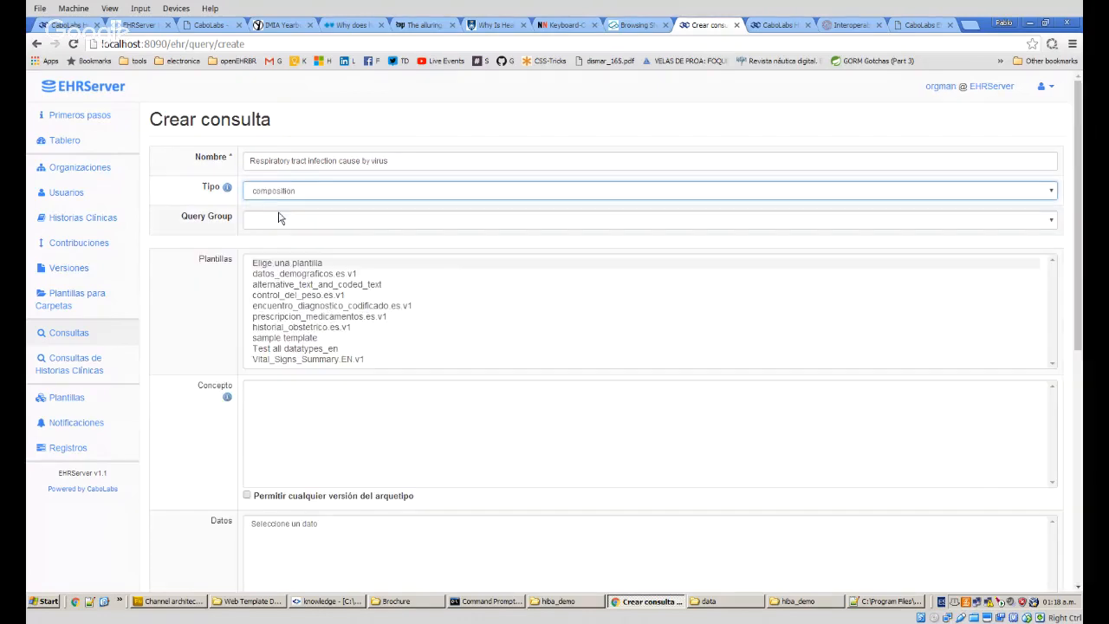
Choose template encuentro_diagnostico_codificado.es.v1, concept Problema/diagnóstico and data point Nombre del problema/diagnóstico (DV_CODED_TEXT) for the query.
{"action": "left_click", "coordinate": [293, 308]}
{"action": "scroll", "coordinate": [465, 364], "scroll_direction": "down", "scroll_amount": 1}
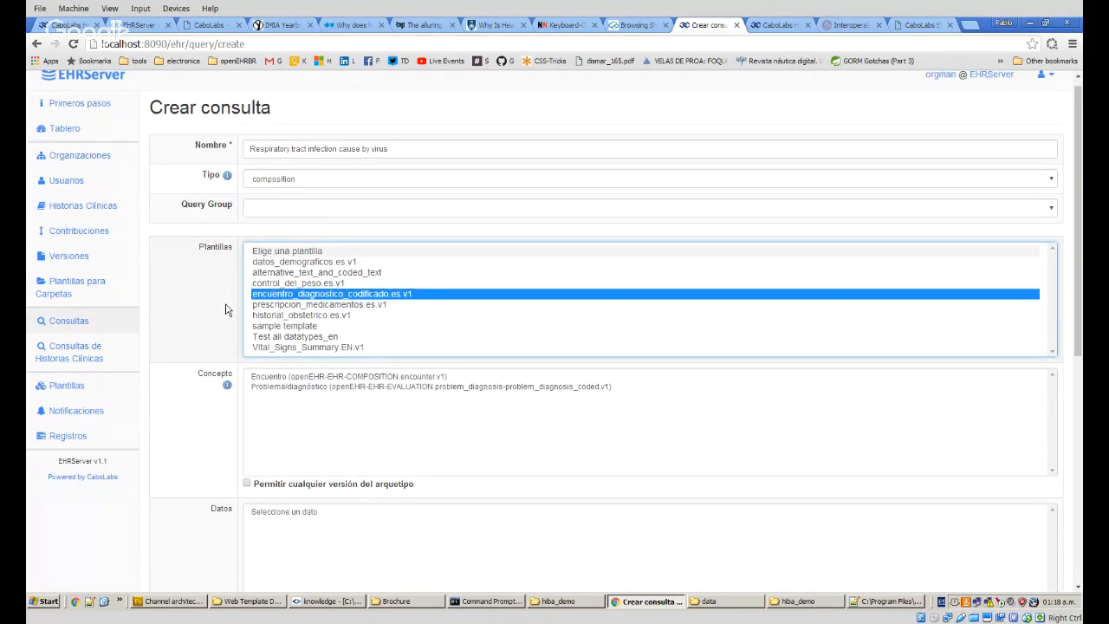
{"action": "left_click", "coordinate": [464, 341]}
{"action": "scroll", "coordinate": [218, 342], "scroll_direction": "down", "scroll_amount": 2}
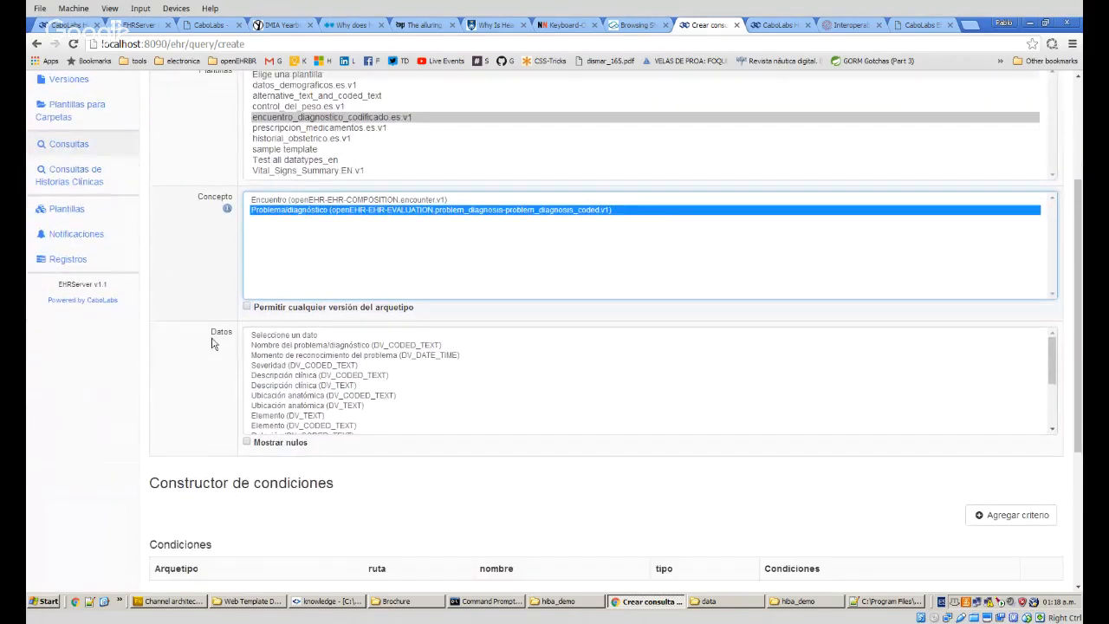
{"action": "left_click", "coordinate": [379, 345]}
{"action": "scroll", "coordinate": [515, 434], "scroll_direction": "down", "scroll_amount": 2}
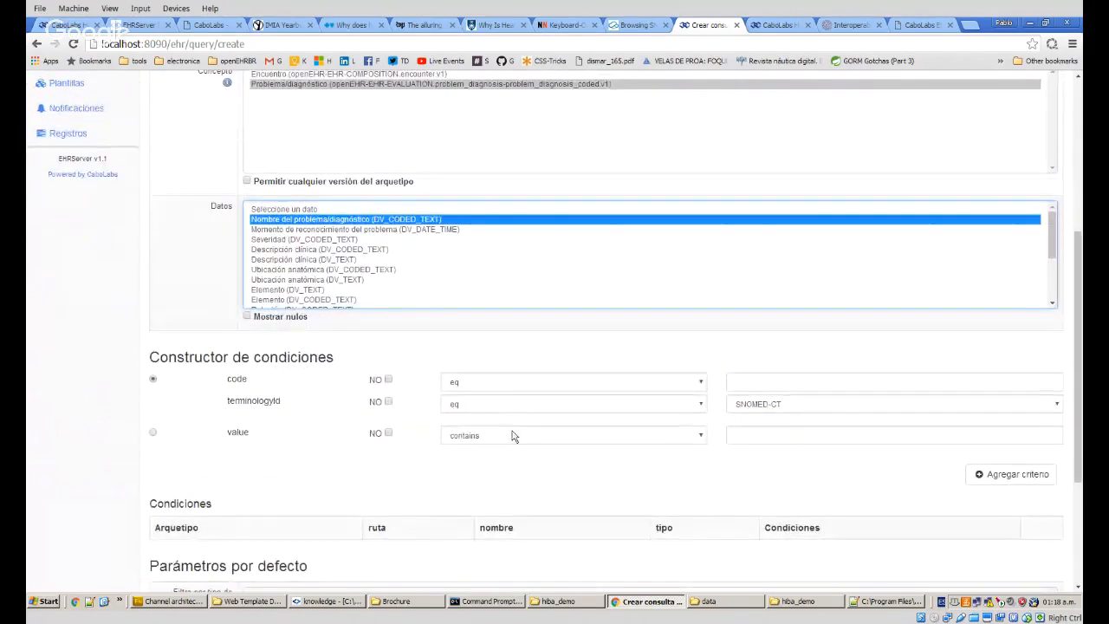
Set the code condition to in_snomed_exp with << 275498002 | Respiratory tract infection (disorder) | : 246075003 | Causative agent (attribute) | = 49872002 | Virus (organism) |.
{"action": "left_click", "coordinate": [488, 384]}
{"action": "left_click", "coordinate": [480, 417]}
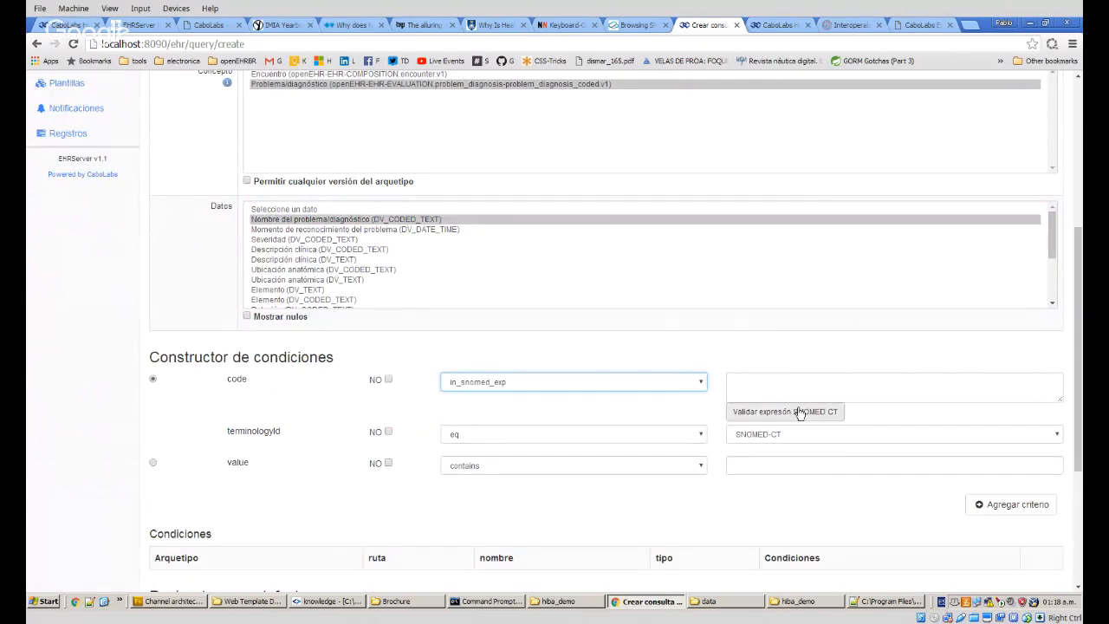
{"action": "left_click", "coordinate": [780, 384]}
{"action": "type", "text": "<< 275498002 | Respiratory tract infection (disorder) | : 246075003 | Causative agent (attribute) | = 49872002 | Virus (organism) |"}
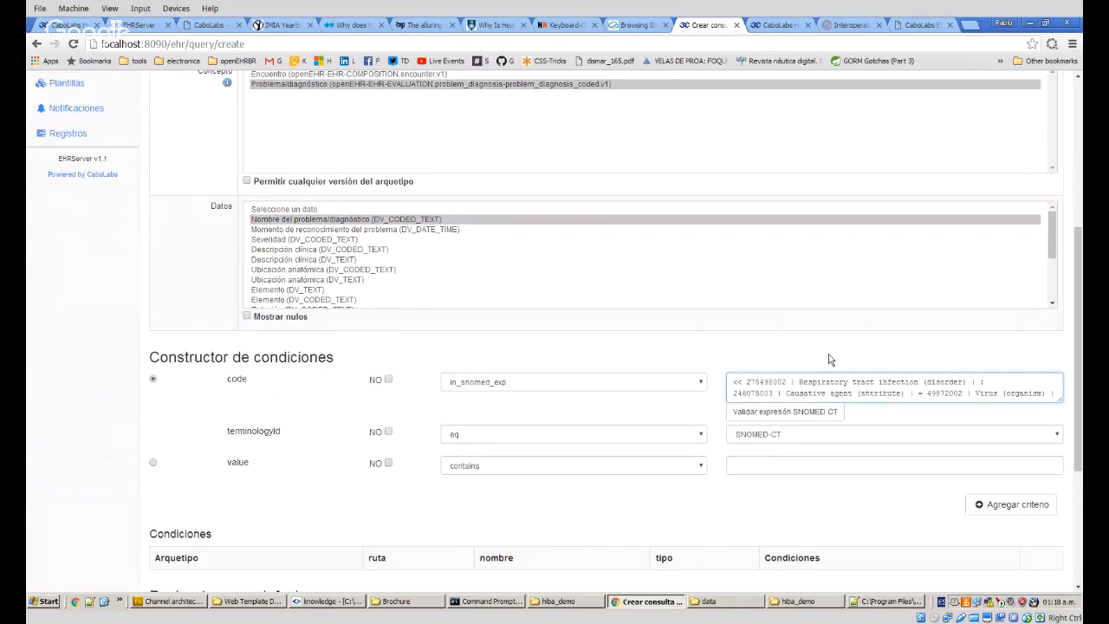
{"action": "scroll", "coordinate": [780, 384], "scroll_direction": "down", "scroll_amount": 1}
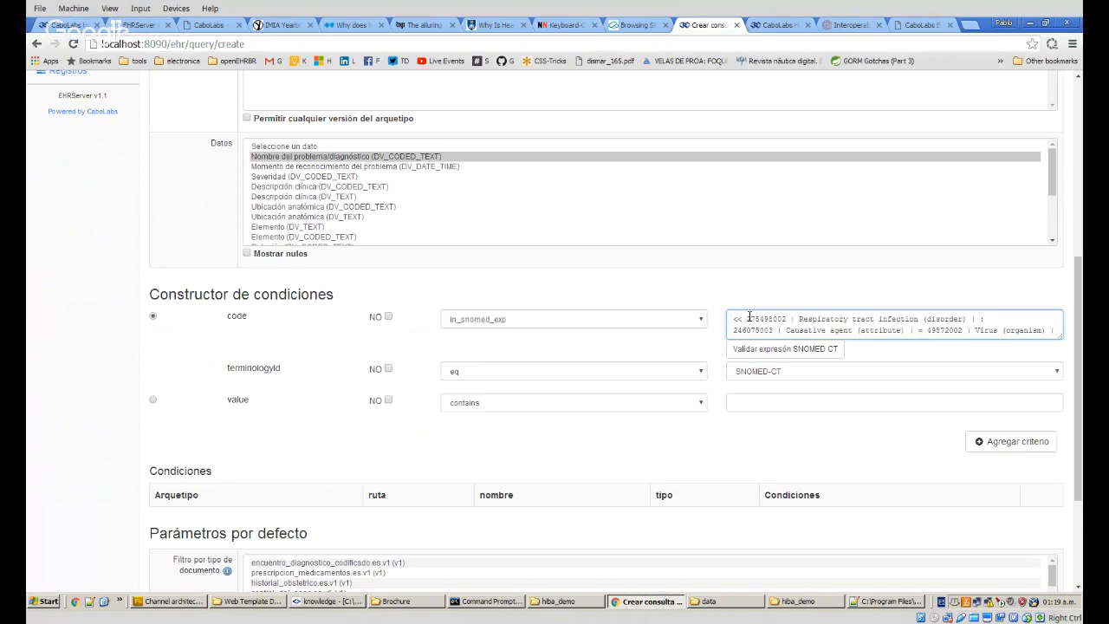
Examine the SNOMED CT expression's parts: the respiratory tract infection concept, the colon refinement, the causative agent attribute and the virus value.
{"action": "left_click_drag", "start_coordinate": [733, 317], "coordinate": [785, 319]}
{"action": "left_click", "coordinate": [801, 319]}
{"action": "left_click_drag", "start_coordinate": [801, 319], "coordinate": [935, 309]}
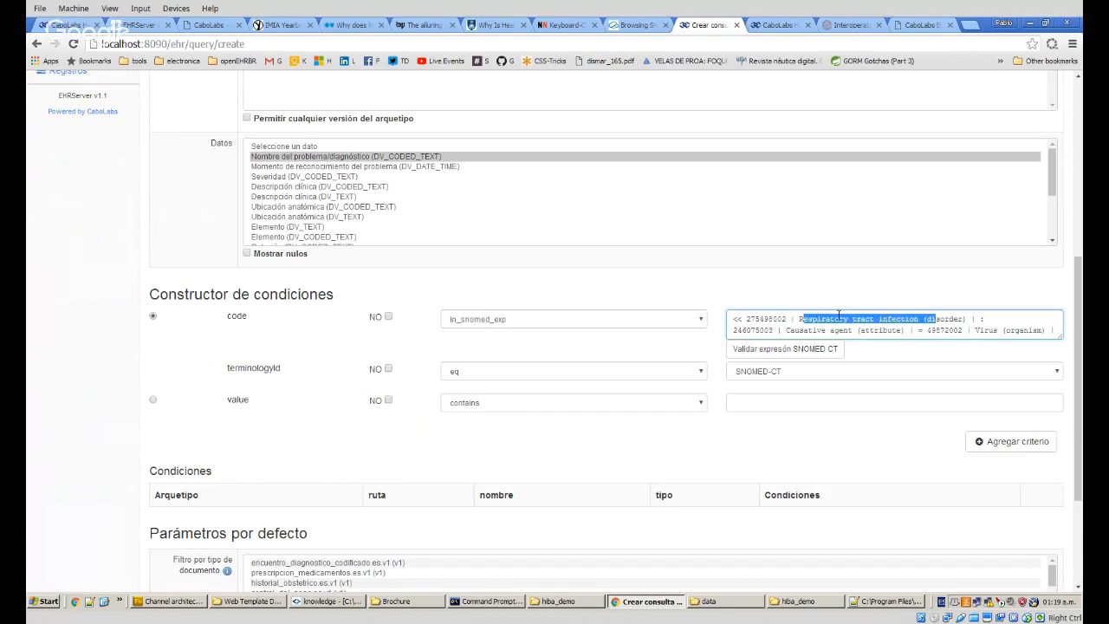
{"action": "left_click_drag", "start_coordinate": [740, 319], "coordinate": [936, 321]}
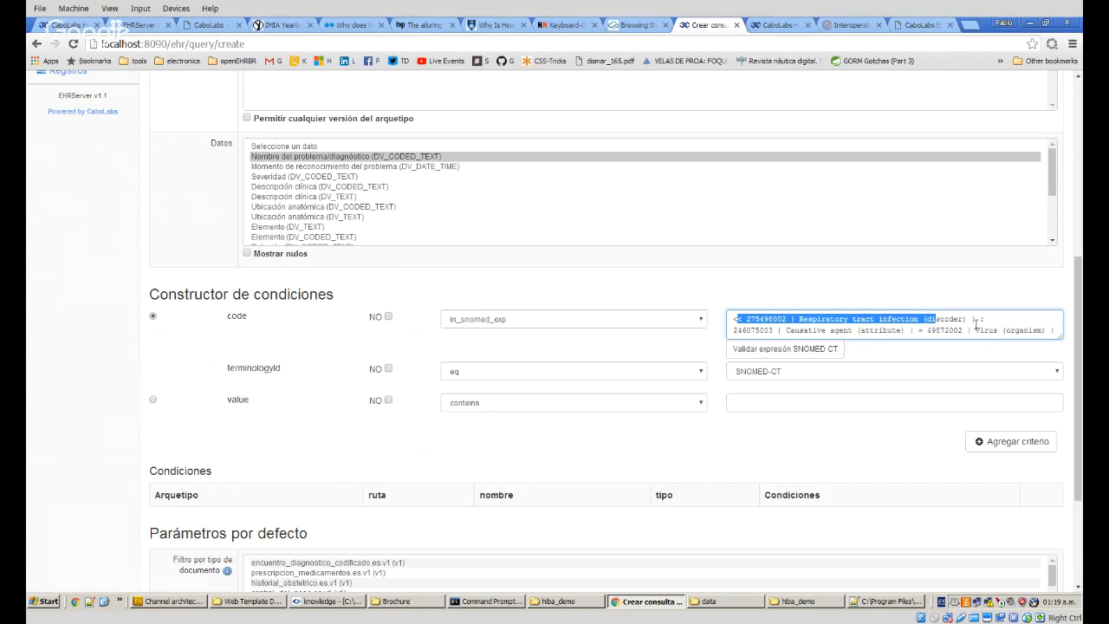
{"action": "double_click", "coordinate": [979, 319]}
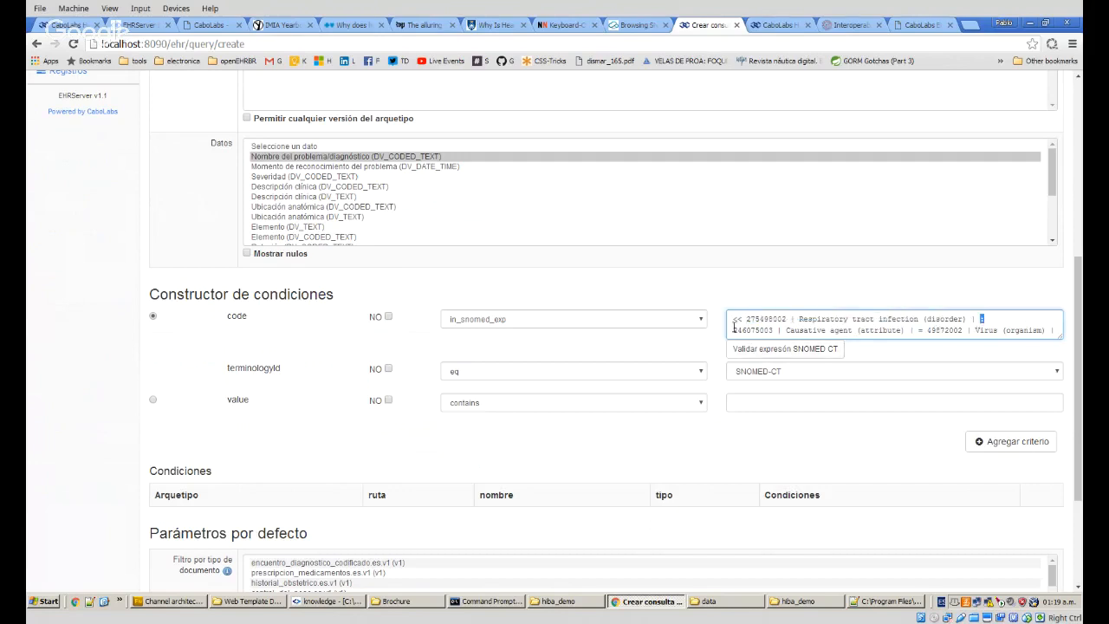
{"action": "left_click_drag", "start_coordinate": [741, 330], "coordinate": [879, 330]}
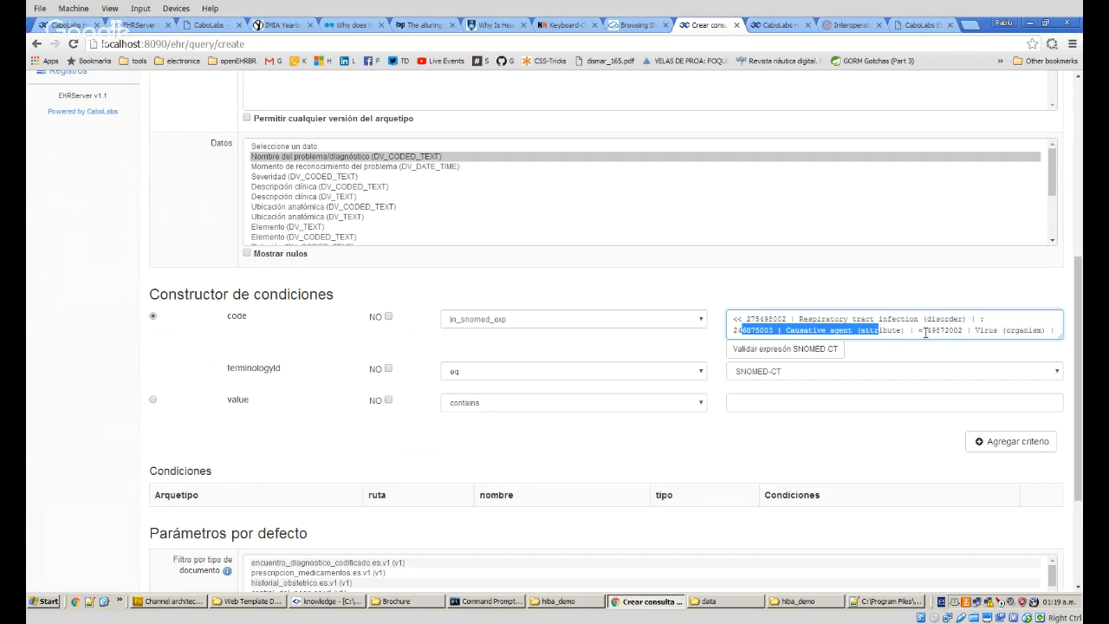
{"action": "left_click_drag", "start_coordinate": [927, 332], "coordinate": [1030, 332]}
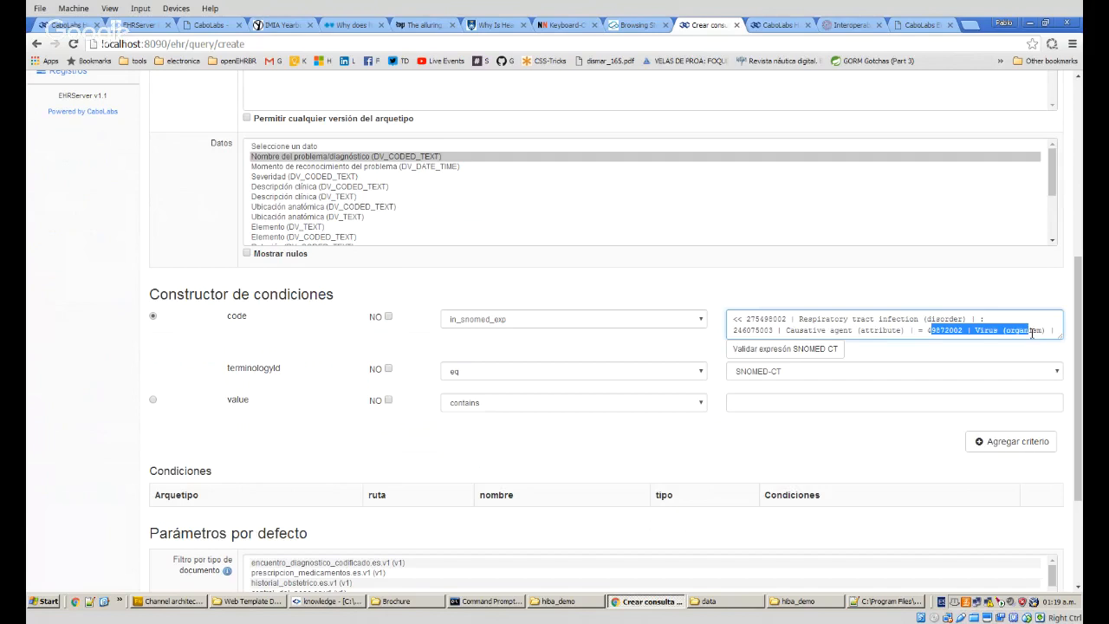
{"action": "left_click_drag", "start_coordinate": [813, 318], "coordinate": [919, 317]}
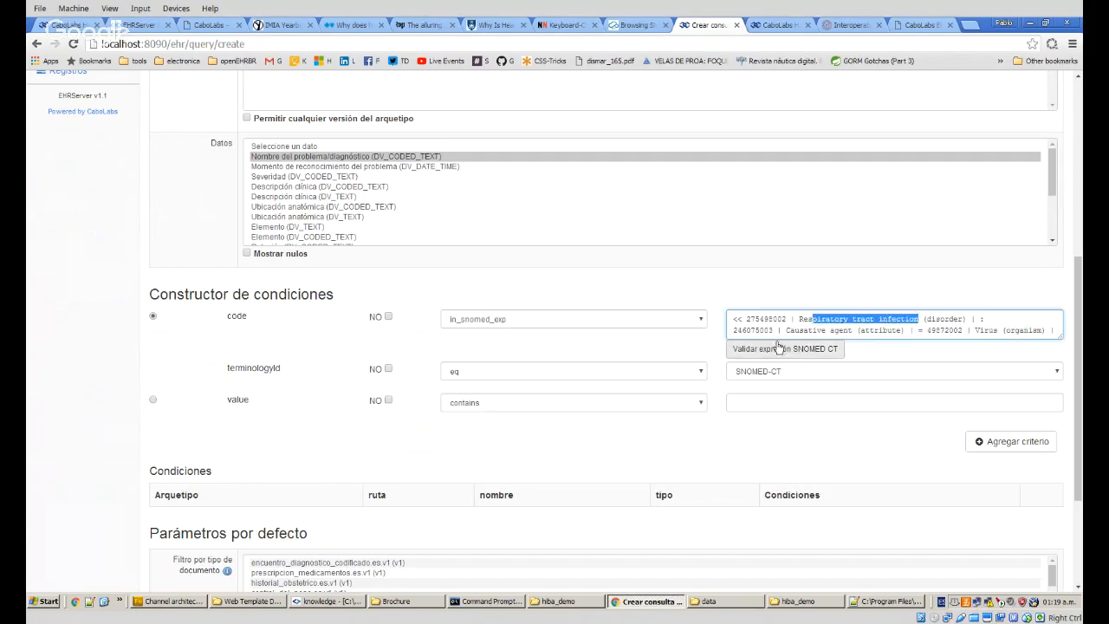
{"action": "left_click_drag", "start_coordinate": [769, 330], "coordinate": [1019, 330]}
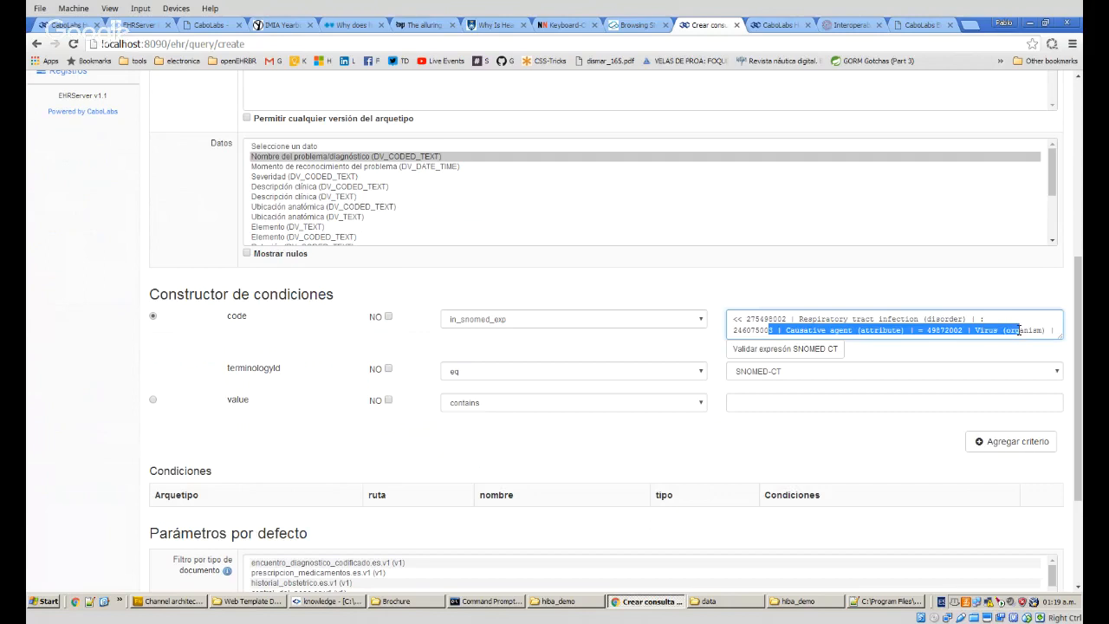
Validate the SNOMED CT expression and set the query's default format to JSON.
{"action": "left_click", "coordinate": [795, 351]}
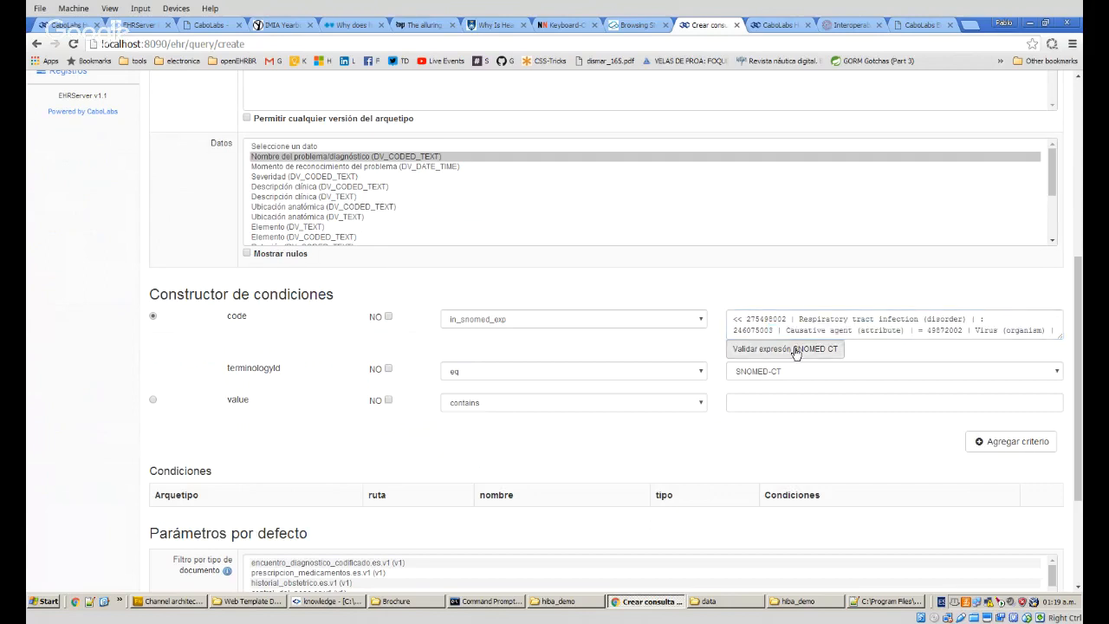
{"action": "scroll", "coordinate": [795, 477], "scroll_direction": "down", "scroll_amount": 1}
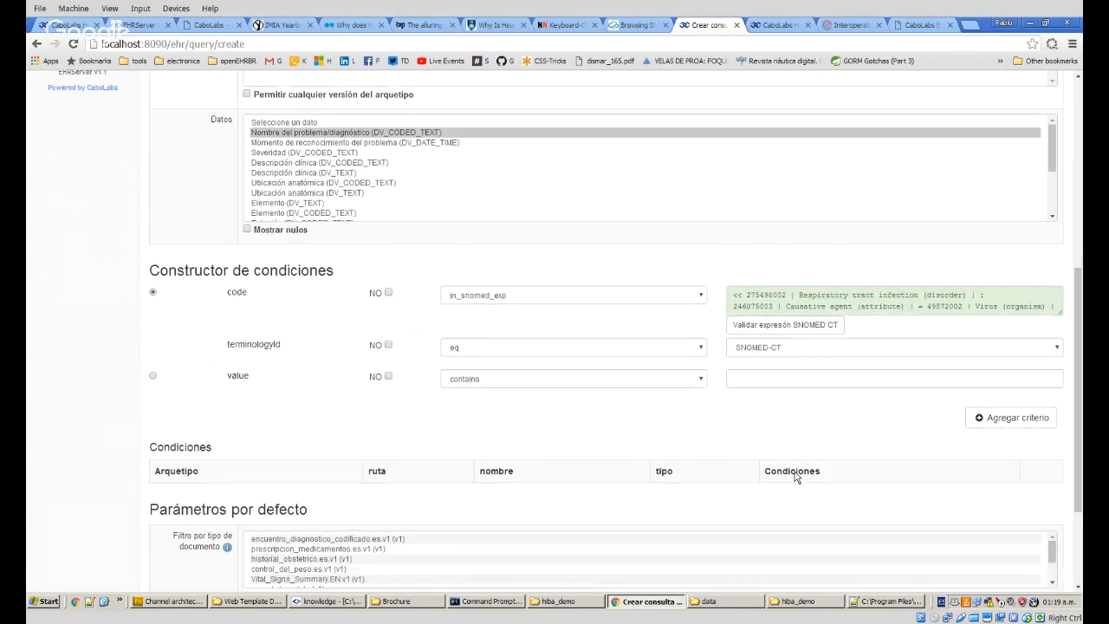
{"action": "scroll", "coordinate": [795, 476], "scroll_direction": "down", "scroll_amount": 3}
{"action": "left_click", "coordinate": [304, 520]}
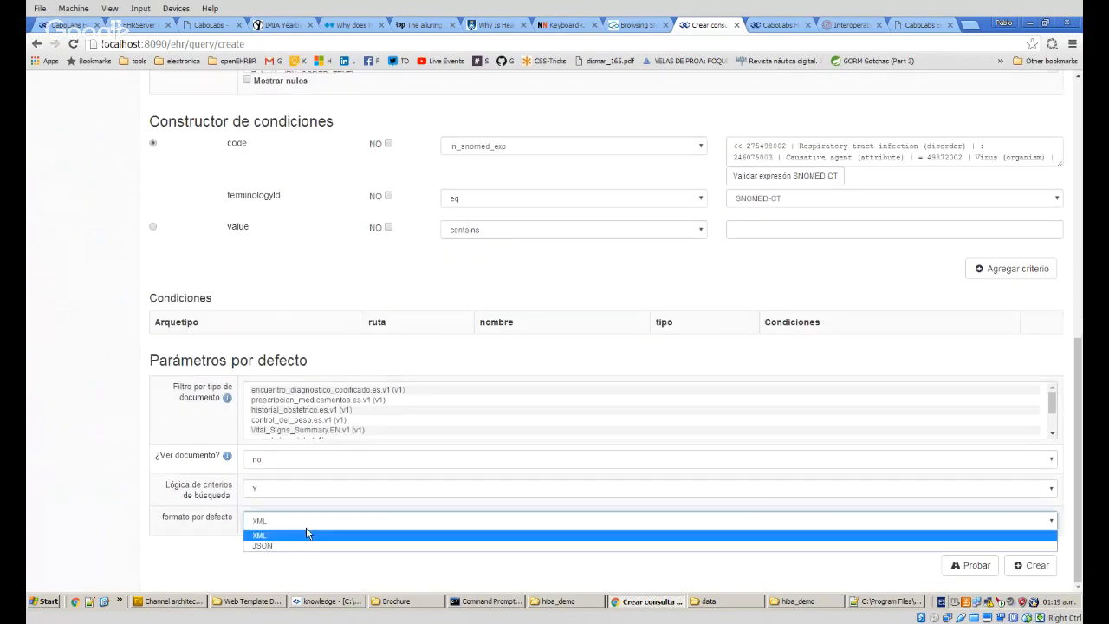
{"action": "left_click", "coordinate": [302, 548]}
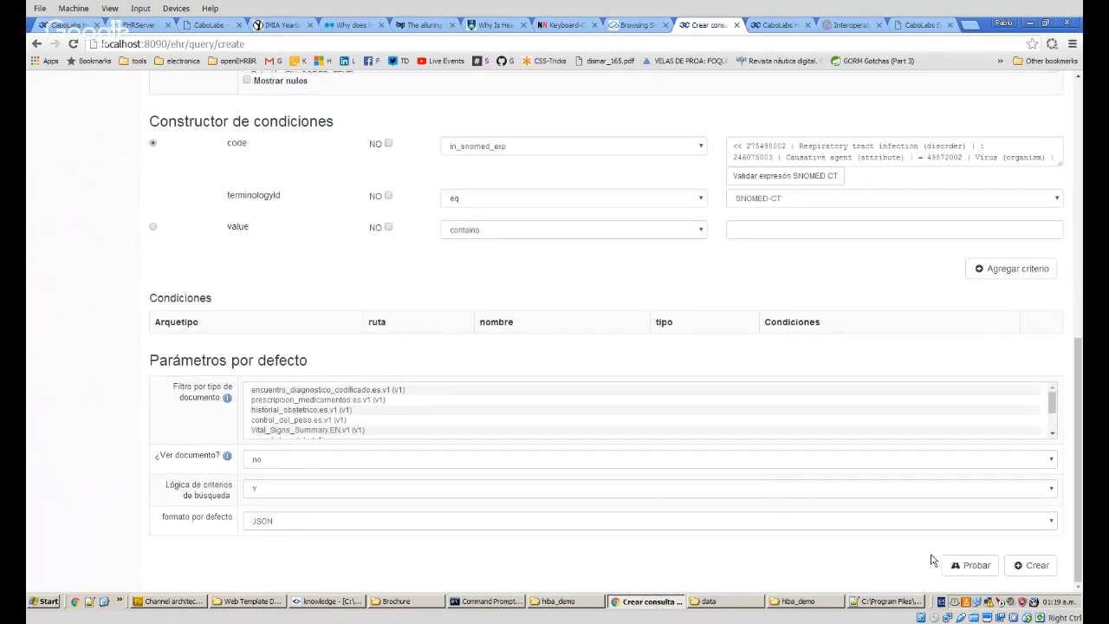
Run the query test with data retrieval set to no and no filters, and examine the returned document records.
{"action": "left_click", "coordinate": [969, 565]}
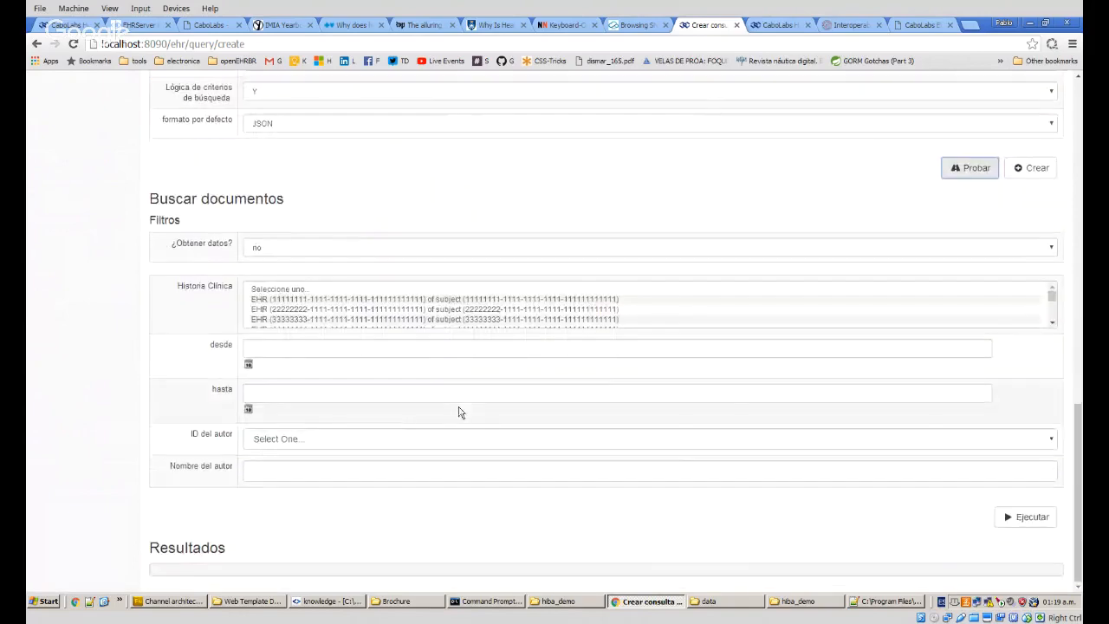
{"action": "left_click", "coordinate": [1005, 517]}
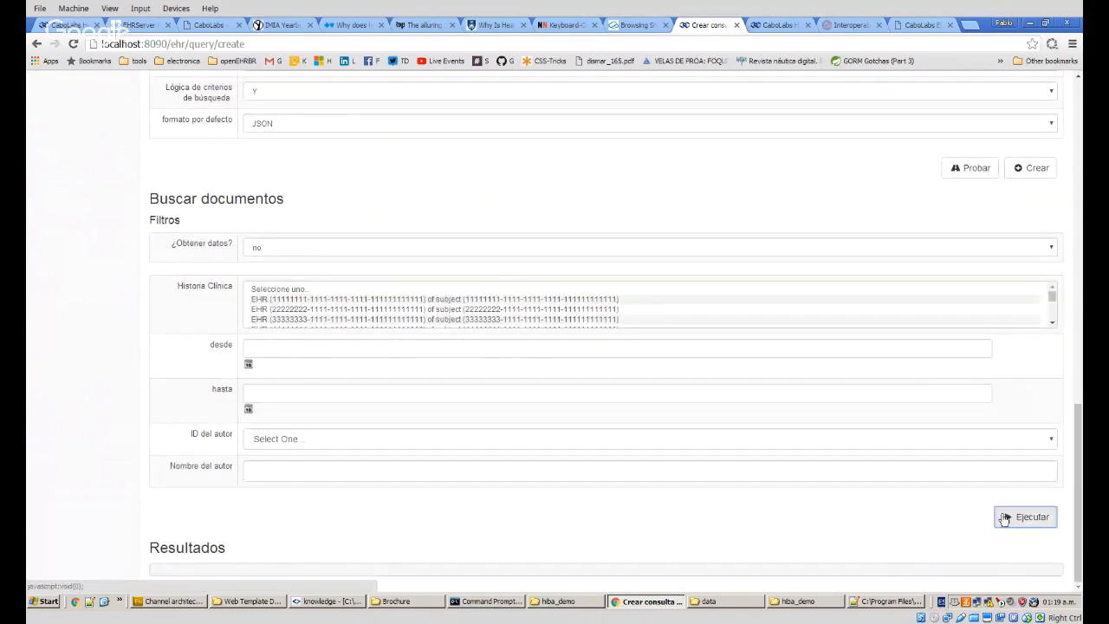
{"action": "scroll", "coordinate": [699, 518], "scroll_direction": "down", "scroll_amount": 6}
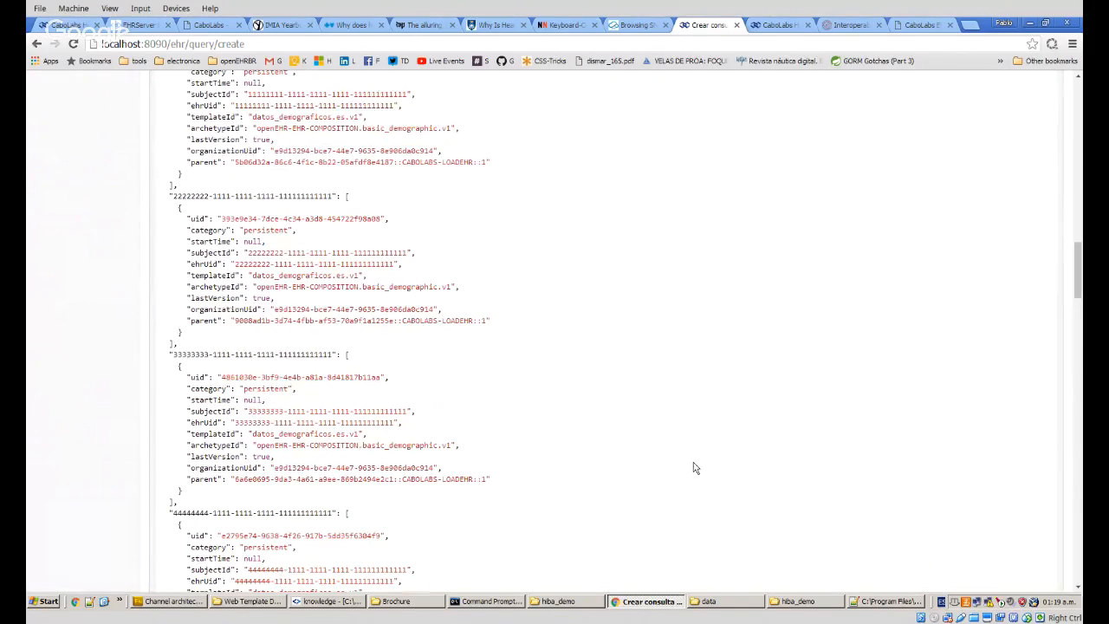
{"action": "scroll", "coordinate": [694, 466], "scroll_direction": "up", "scroll_amount": 3}
{"action": "left_click_drag", "start_coordinate": [377, 301], "coordinate": [365, 483]}
{"action": "scroll", "coordinate": [630, 446], "scroll_direction": "down", "scroll_amount": 5}
{"action": "left_click_drag", "start_coordinate": [603, 267], "coordinate": [625, 482]}
{"action": "scroll", "coordinate": [625, 468], "scroll_direction": "up", "scroll_amount": 5}
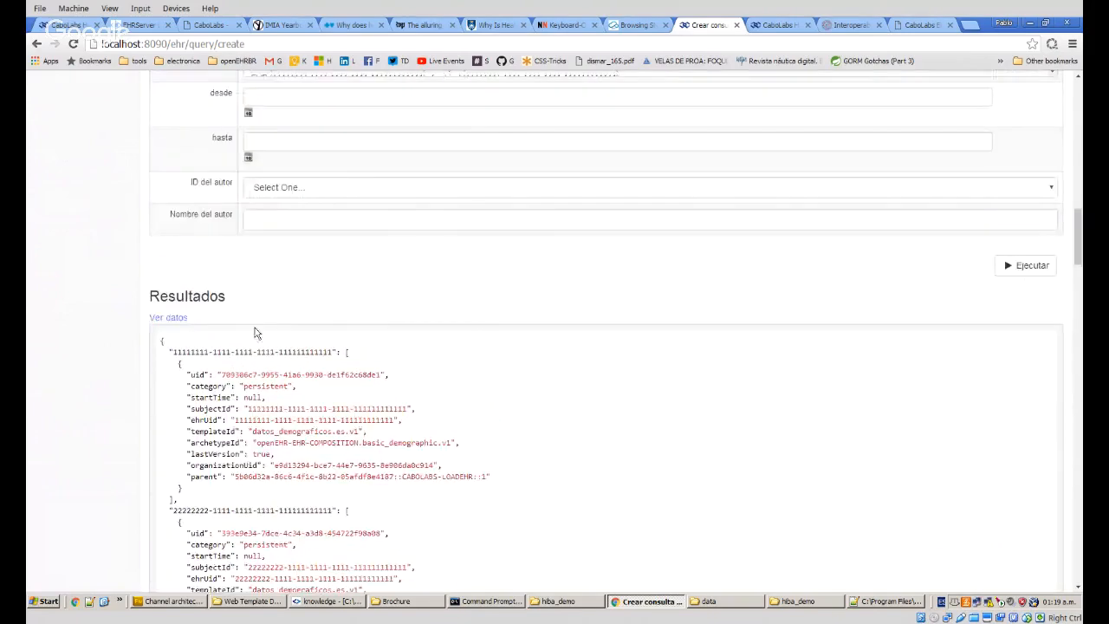
{"action": "left_click_drag", "start_coordinate": [323, 365], "coordinate": [700, 495]}
Try to create the respiratory tract infection query.
{"action": "scroll", "coordinate": [700, 494], "scroll_direction": "up", "scroll_amount": 6}
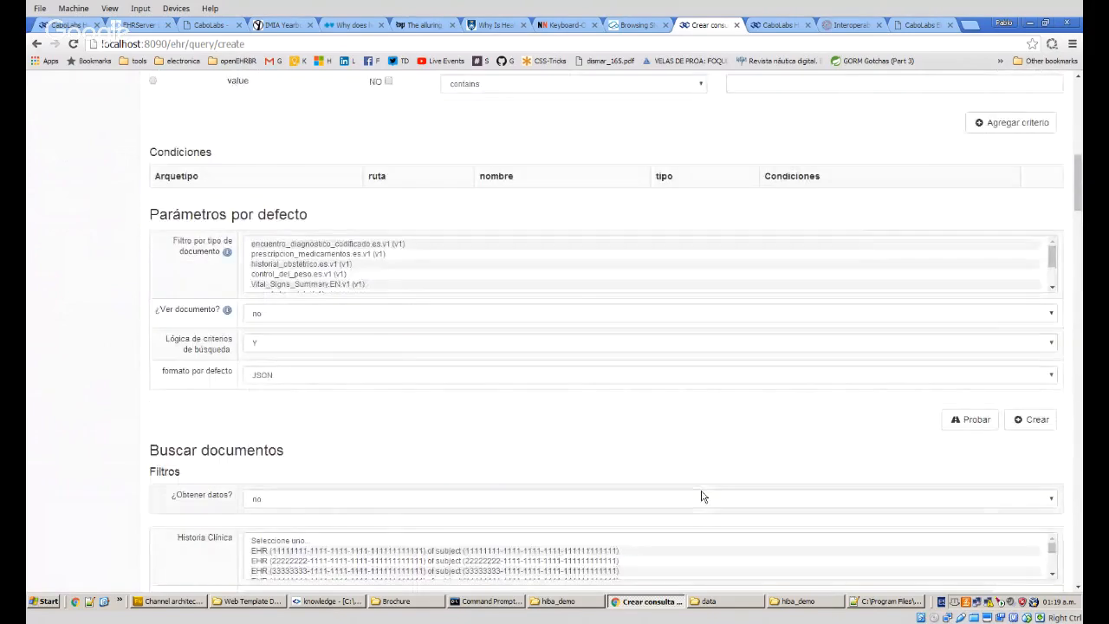
{"action": "left_click", "coordinate": [1025, 419]}
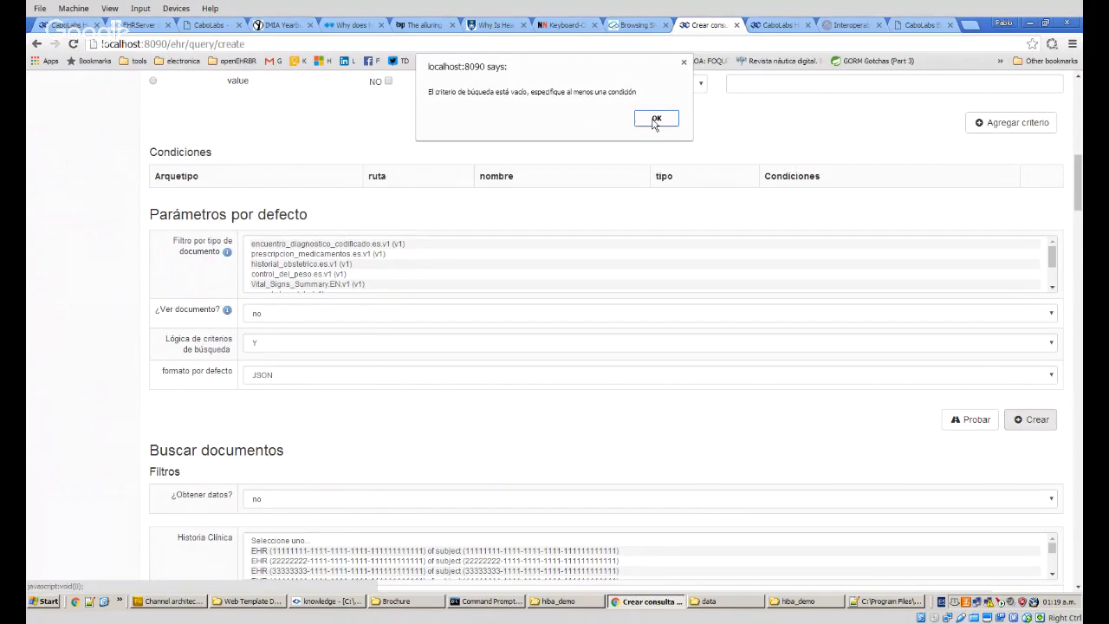
{"action": "left_click", "coordinate": [656, 119]}
Add the in_snomed_exp condition on Nombre del problema/diagnóstico to the query's criteria and review the added condition.
{"action": "scroll", "coordinate": [685, 376], "scroll_direction": "up", "scroll_amount": 2}
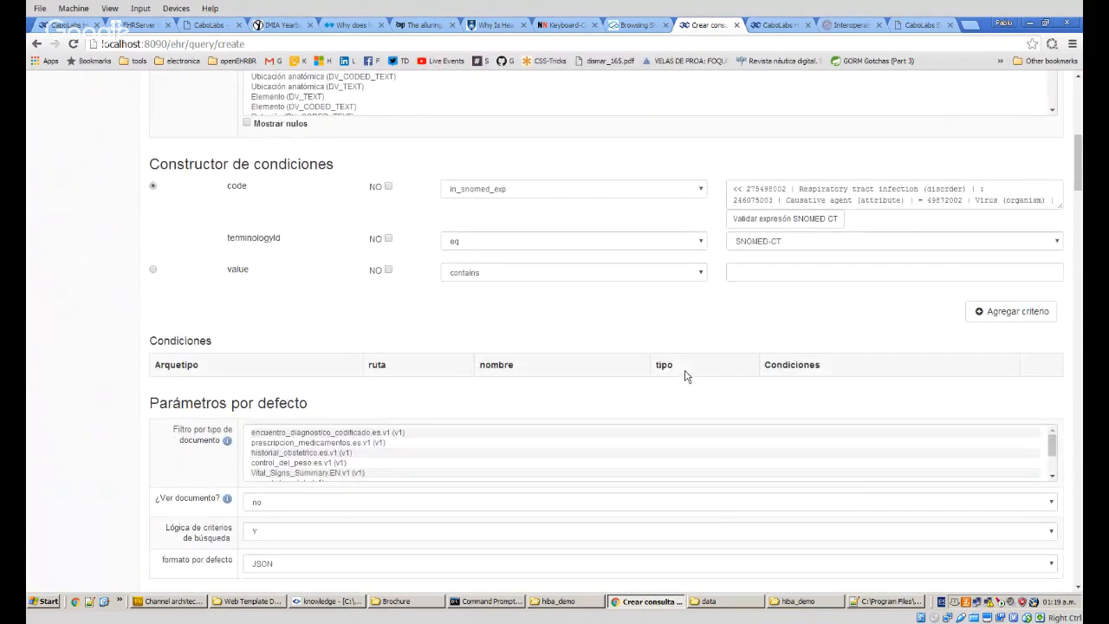
{"action": "scroll", "coordinate": [933, 327], "scroll_direction": "up", "scroll_amount": 1}
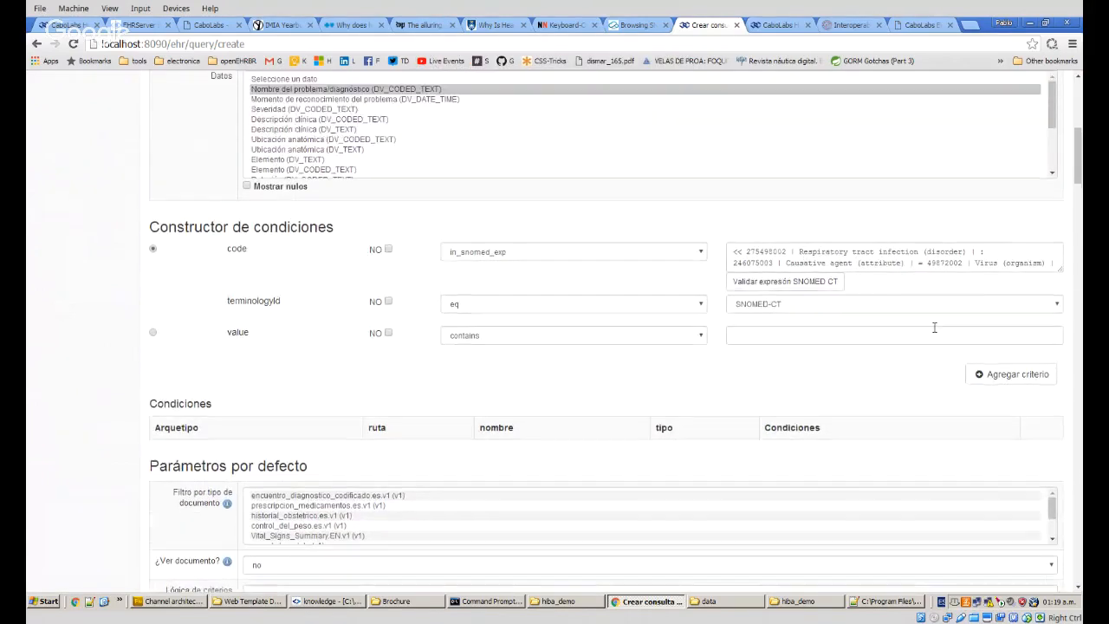
{"action": "left_click", "coordinate": [1001, 384]}
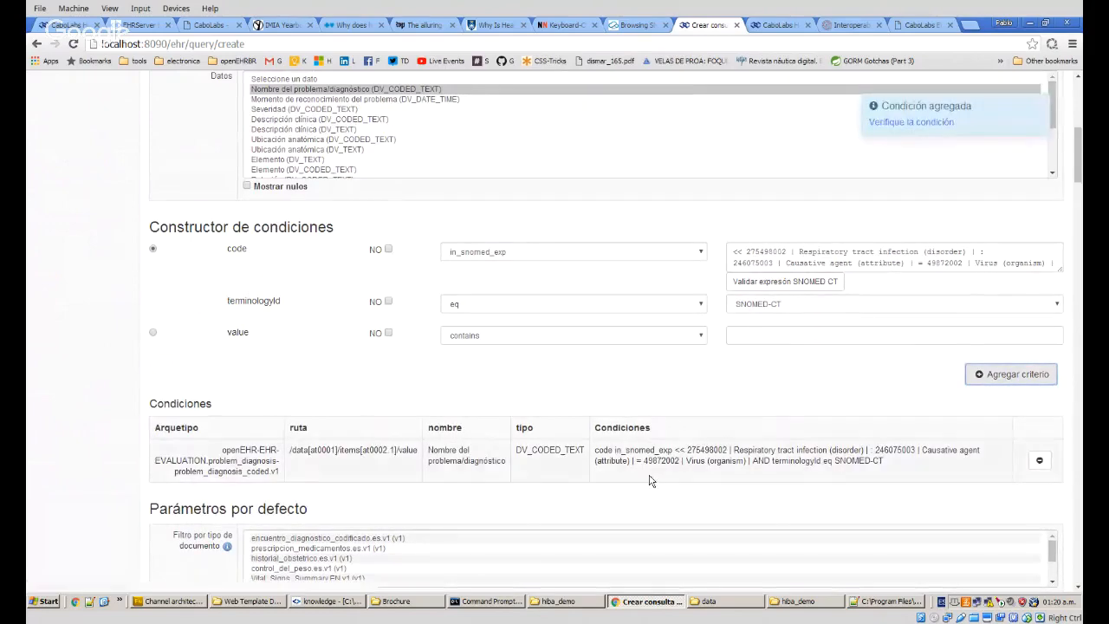
{"action": "left_click_drag", "start_coordinate": [238, 452], "coordinate": [951, 471]}
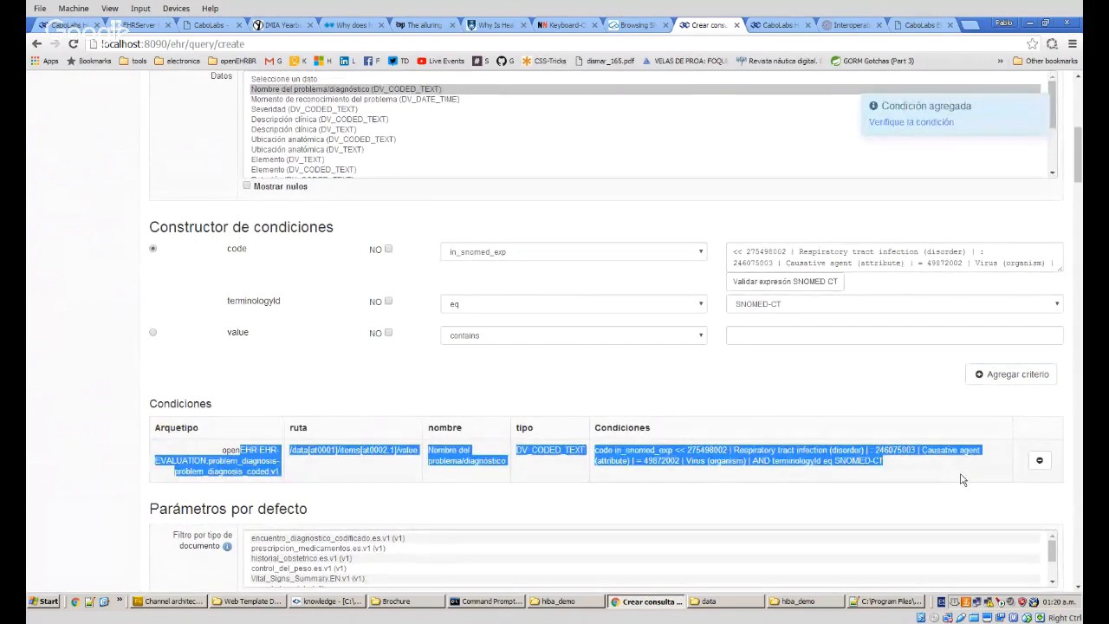
{"action": "left_click", "coordinate": [957, 475]}
Run the query test with the SNOMED CT condition applied and examine the returned encounter document records.
{"action": "scroll", "coordinate": [459, 346], "scroll_direction": "down", "scroll_amount": 5}
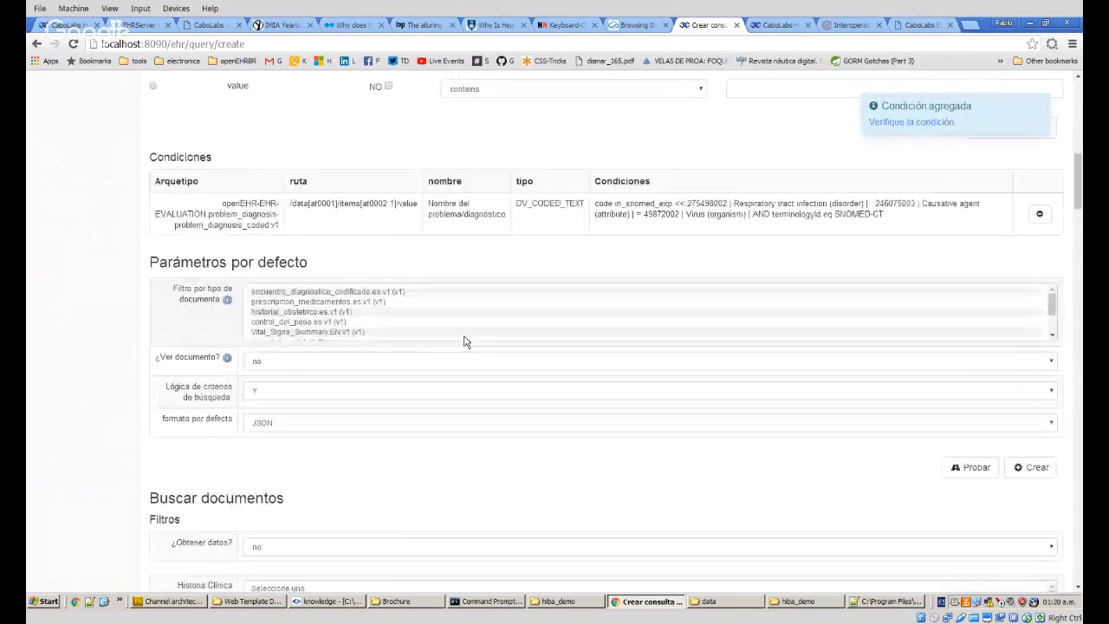
{"action": "scroll", "coordinate": [525, 324], "scroll_direction": "down", "scroll_amount": 3}
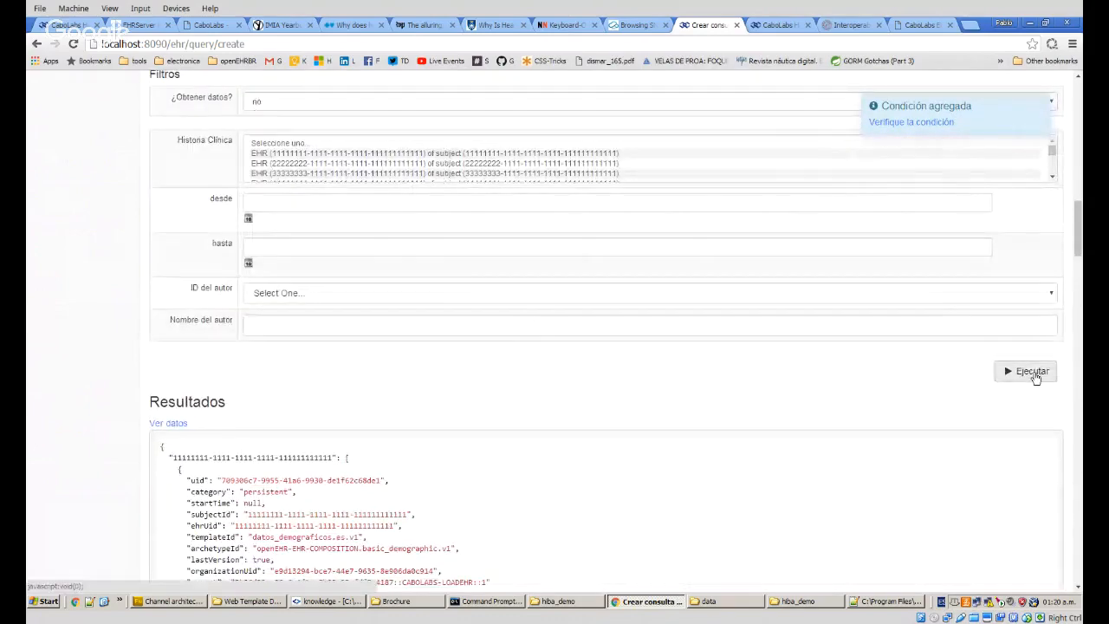
{"action": "left_click", "coordinate": [1033, 373]}
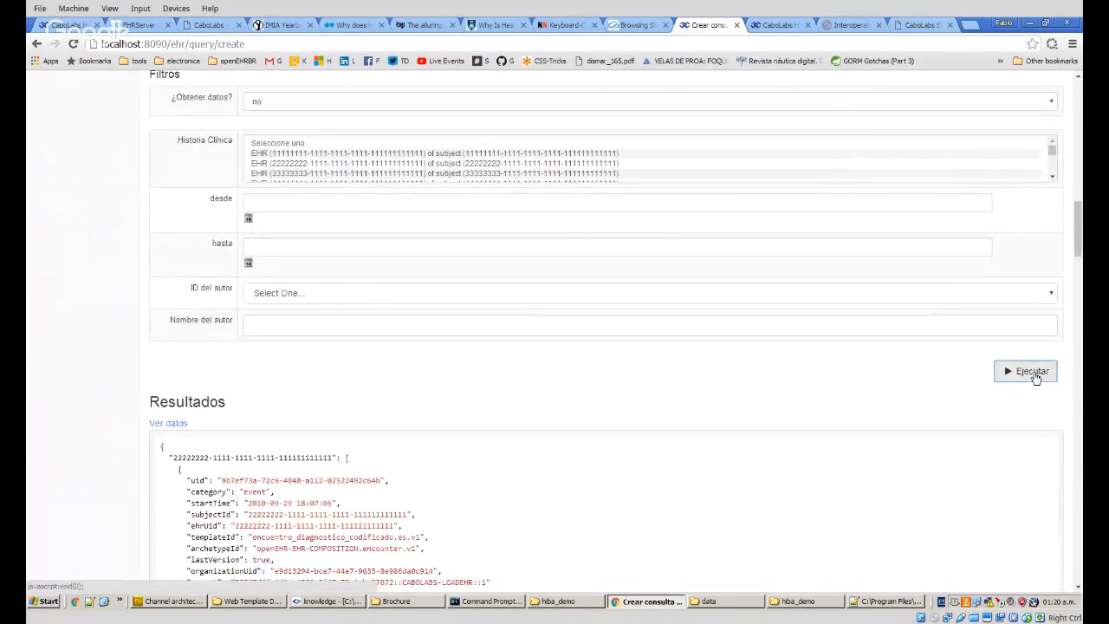
{"action": "scroll", "coordinate": [673, 424], "scroll_direction": "down", "scroll_amount": 3}
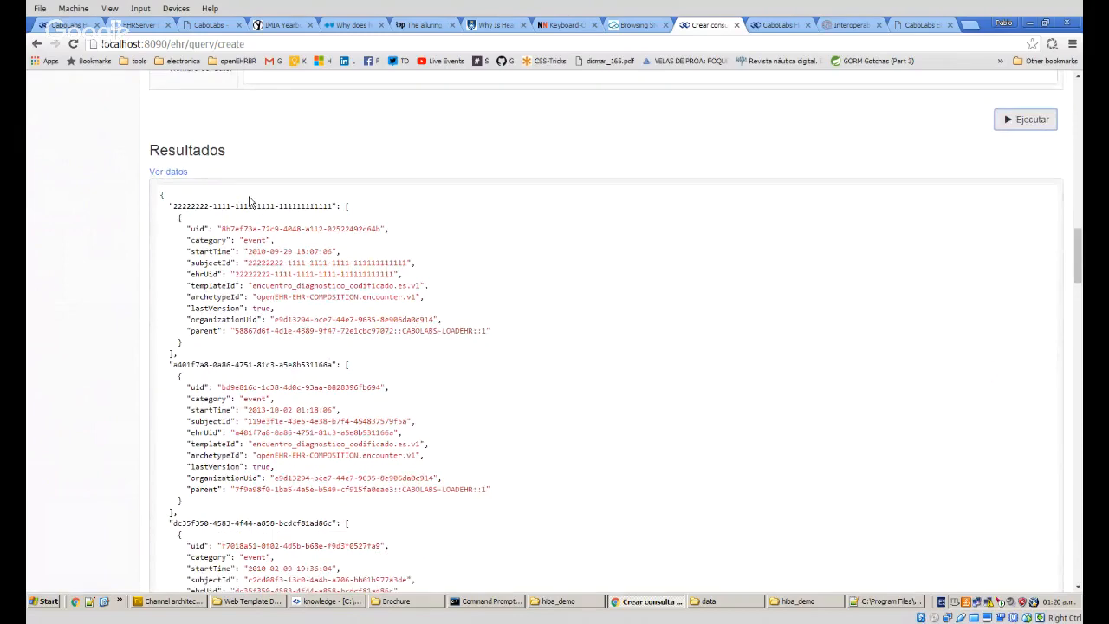
{"action": "scroll", "coordinate": [581, 436], "scroll_direction": "up", "scroll_amount": 4}
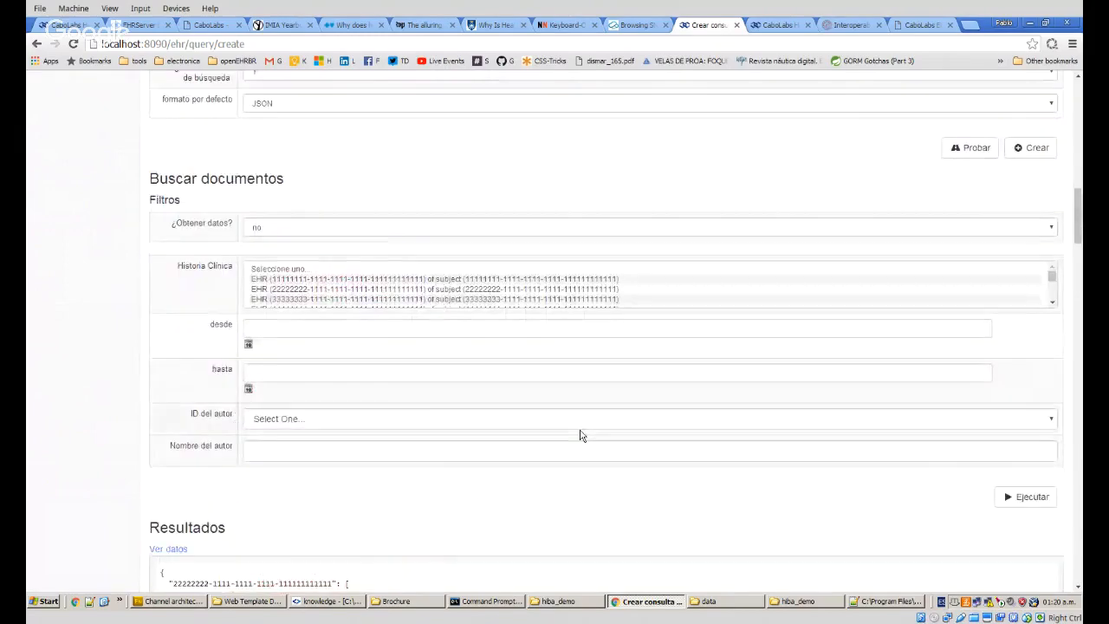
{"action": "scroll", "coordinate": [580, 436], "scroll_direction": "down", "scroll_amount": 3}
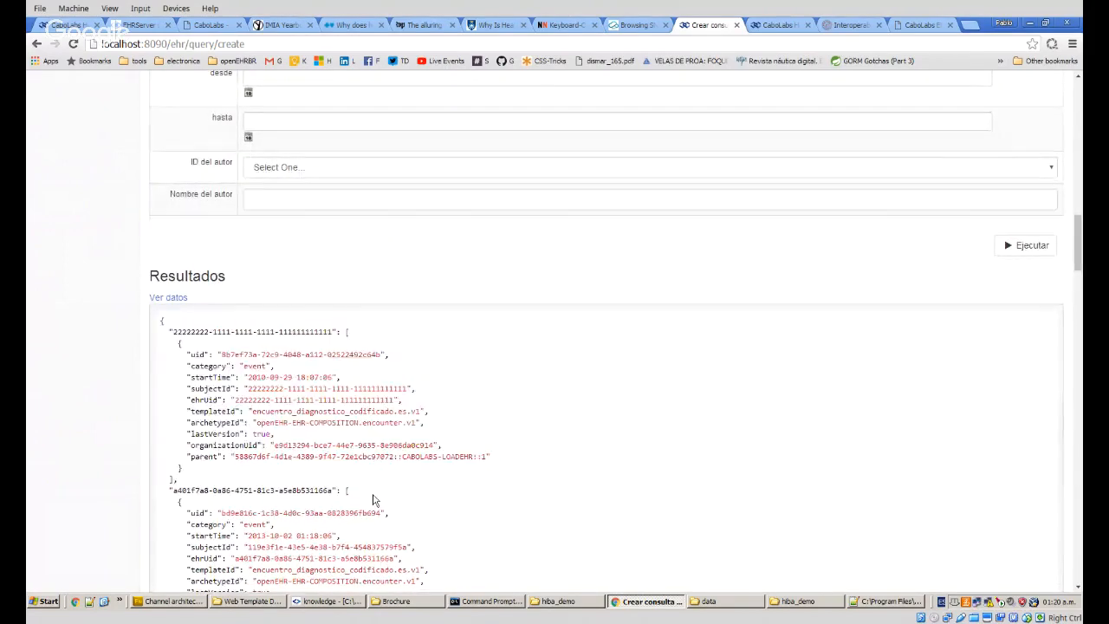
{"action": "scroll", "coordinate": [627, 416], "scroll_direction": "down", "scroll_amount": 3}
{"action": "left_click_drag", "start_coordinate": [322, 211], "coordinate": [343, 442]}
Create the respiratory tract infection query and return to the list of saved queries.
{"action": "scroll", "coordinate": [585, 455], "scroll_direction": "up", "scroll_amount": 9}
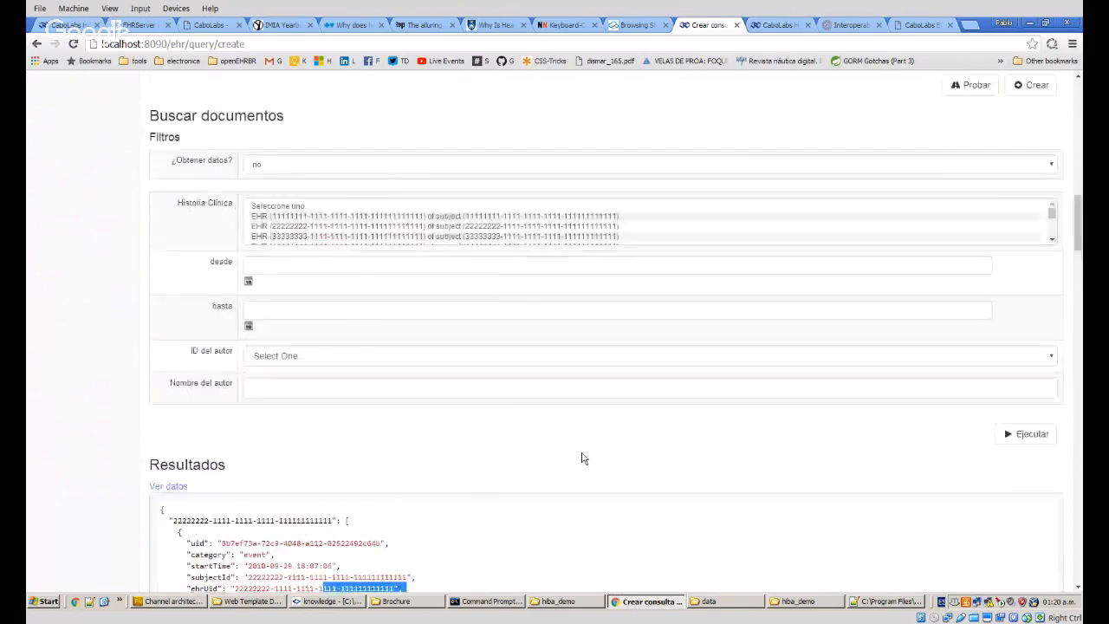
{"action": "left_click_drag", "start_coordinate": [700, 198], "coordinate": [924, 201]}
{"action": "scroll", "coordinate": [461, 321], "scroll_direction": "up", "scroll_amount": 1}
{"action": "left_click_drag", "start_coordinate": [314, 261], "coordinate": [582, 264]}
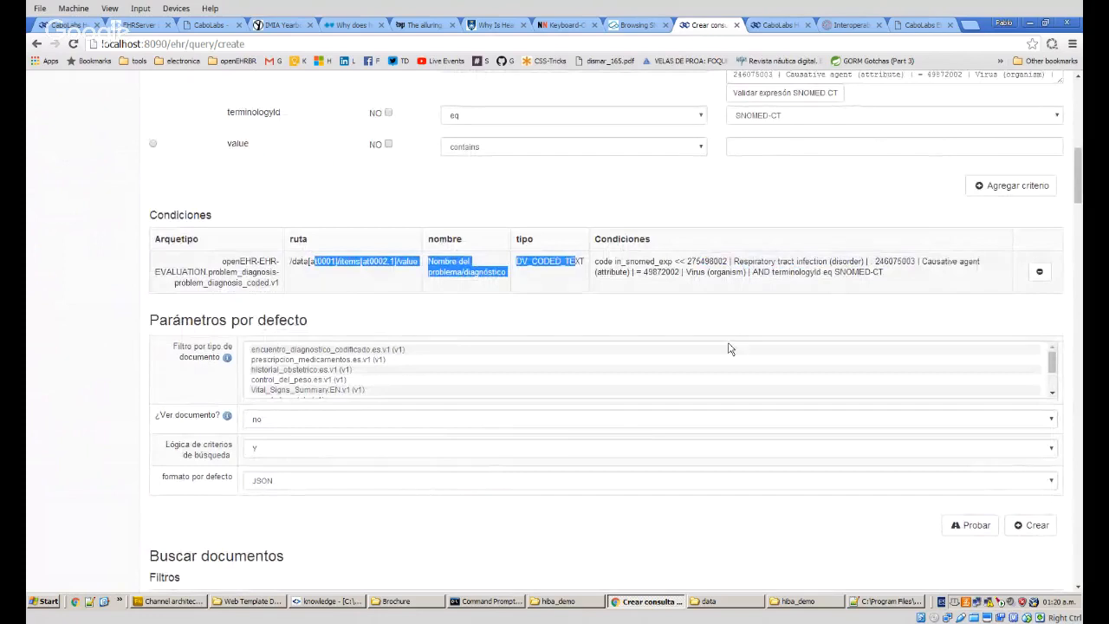
{"action": "left_click", "coordinate": [1026, 526]}
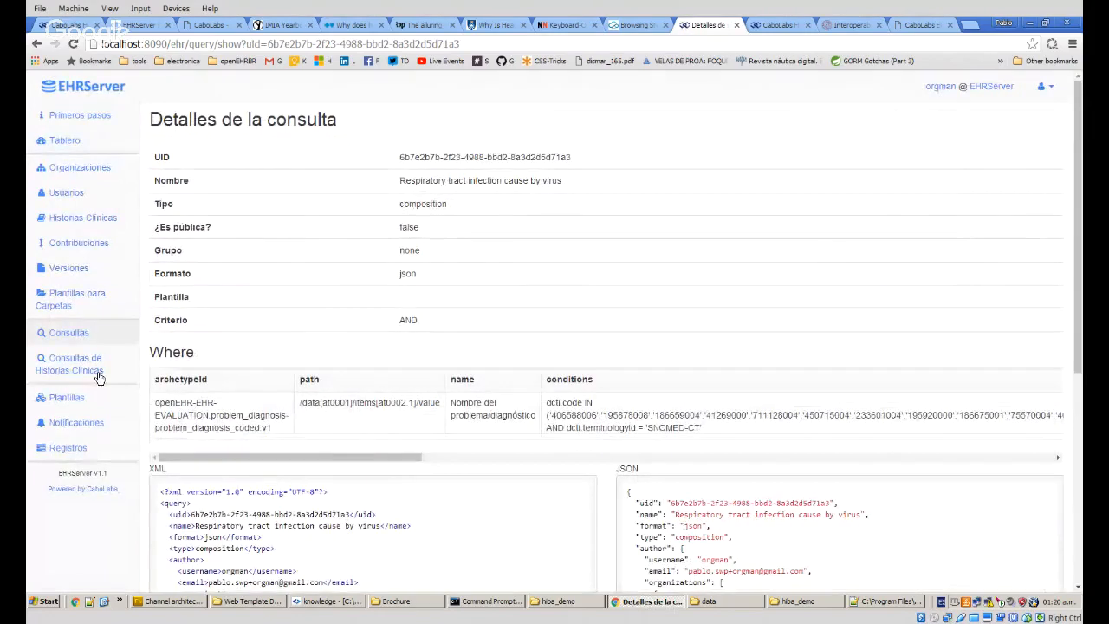
{"action": "left_click", "coordinate": [62, 337]}
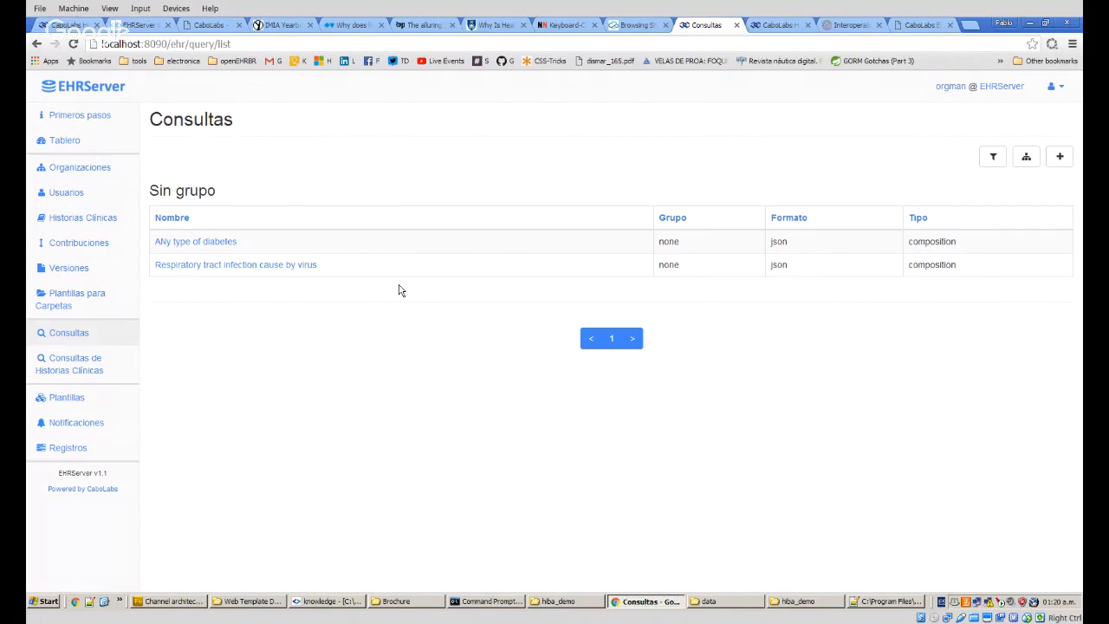
Start a new query named Males older than 40 with the type composition.
{"action": "left_click", "coordinate": [1060, 156]}
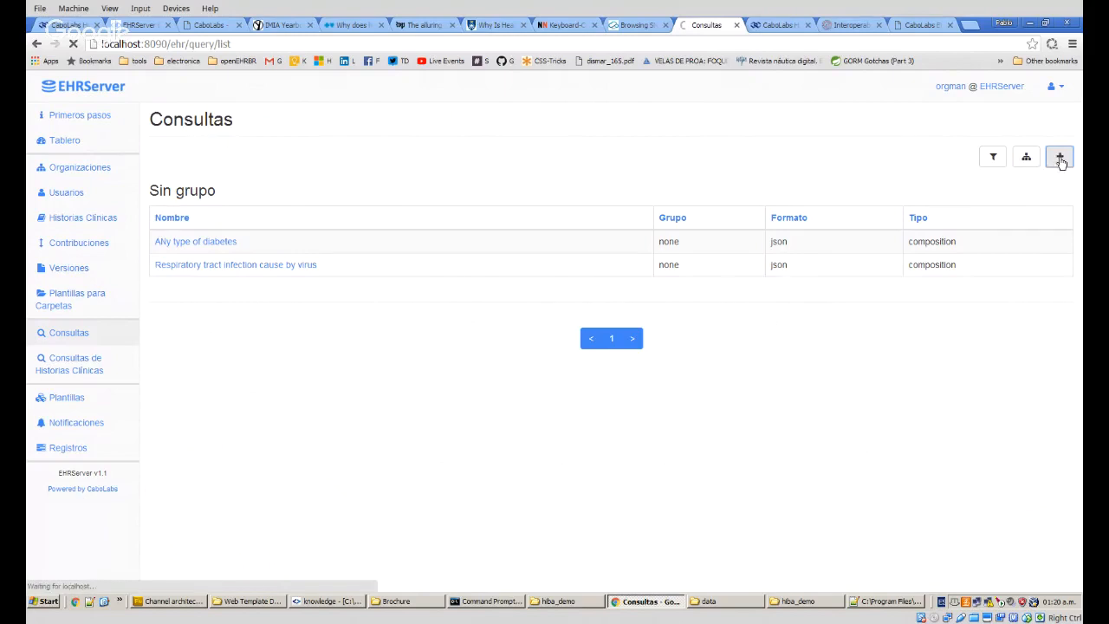
{"action": "left_click", "coordinate": [312, 160]}
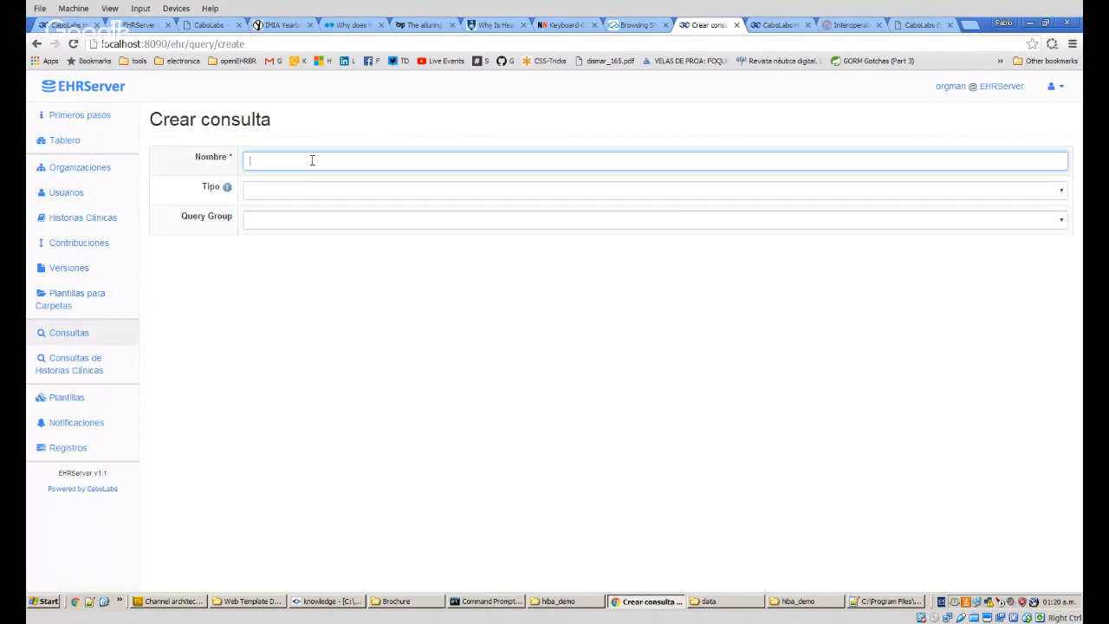
{"action": "type", "text": "Males older than"}
{"action": "left_click", "coordinate": [313, 190]}
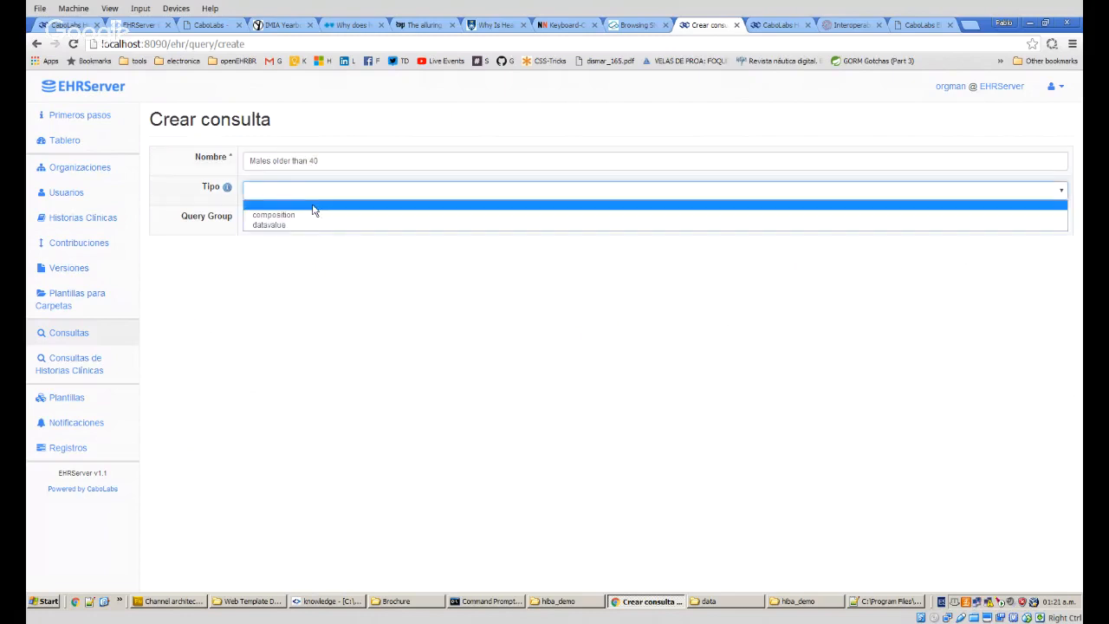
{"action": "left_click", "coordinate": [313, 215]}
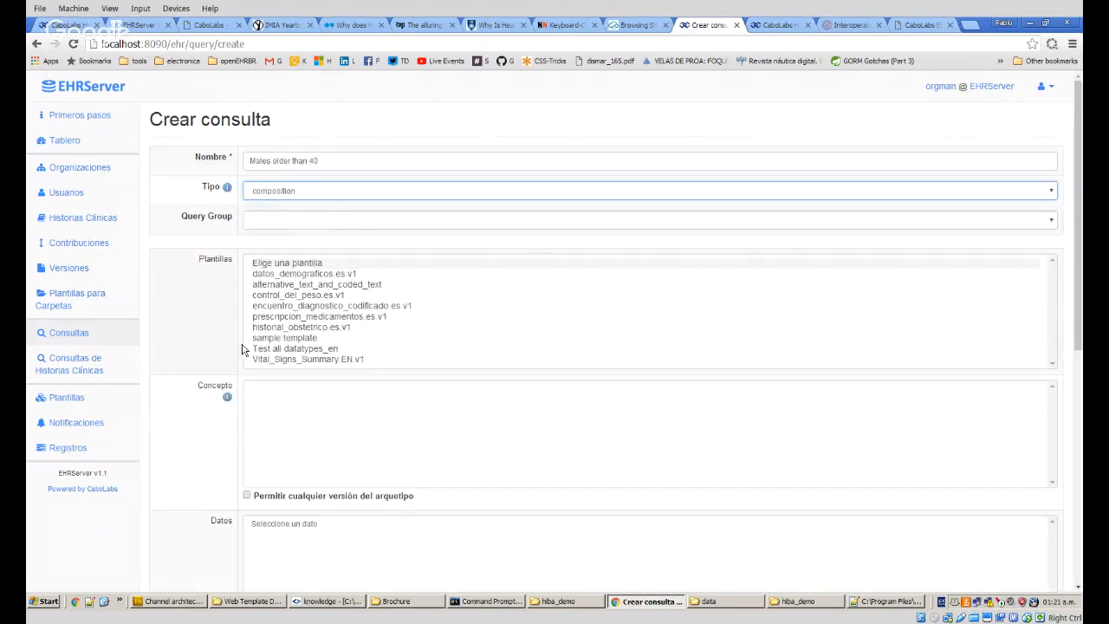
Select the datos_demograficos.es.v1 template, its Basic demographic ADMIN_ENTRY concept and the Género (DV_CODED_TEXT) data item.
{"action": "left_click", "coordinate": [316, 275]}
{"action": "scroll", "coordinate": [208, 353], "scroll_direction": "down", "scroll_amount": 1}
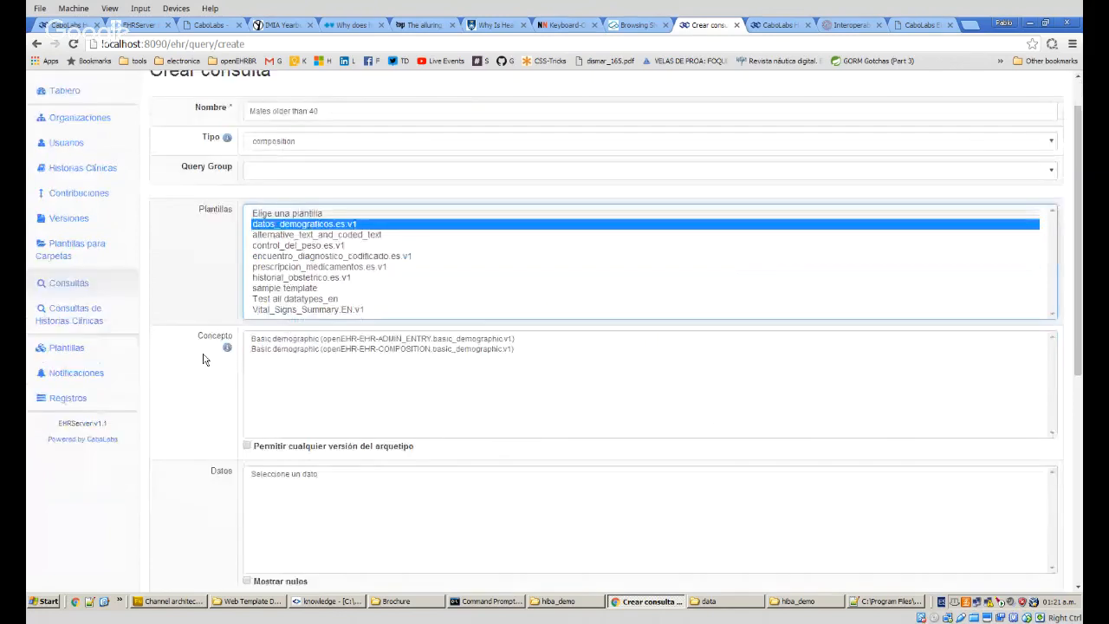
{"action": "left_click", "coordinate": [413, 327]}
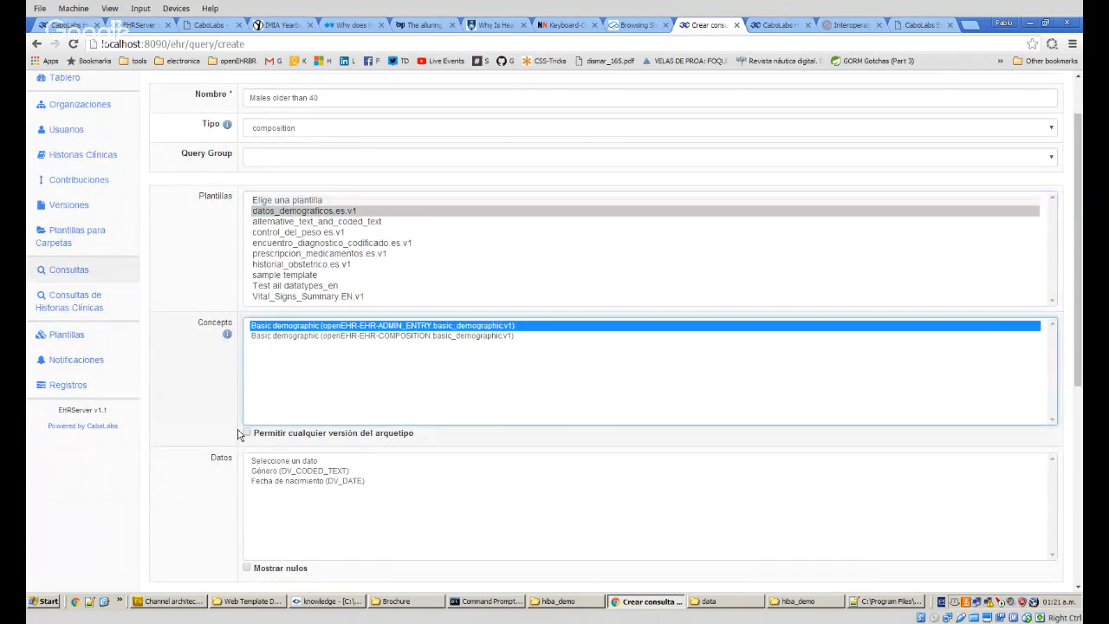
{"action": "scroll", "coordinate": [192, 473], "scroll_direction": "down", "scroll_amount": 1}
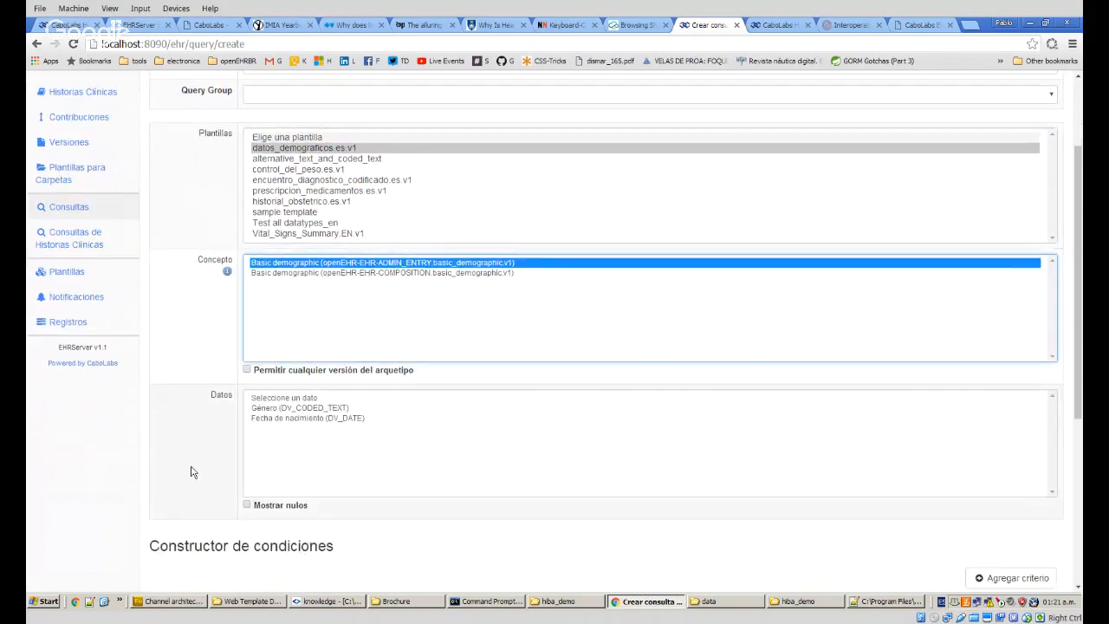
{"action": "left_click", "coordinate": [329, 407]}
Add a gender criterion with code eq Masculino and terminologyId eq local.
{"action": "scroll", "coordinate": [186, 399], "scroll_direction": "down", "scroll_amount": 2}
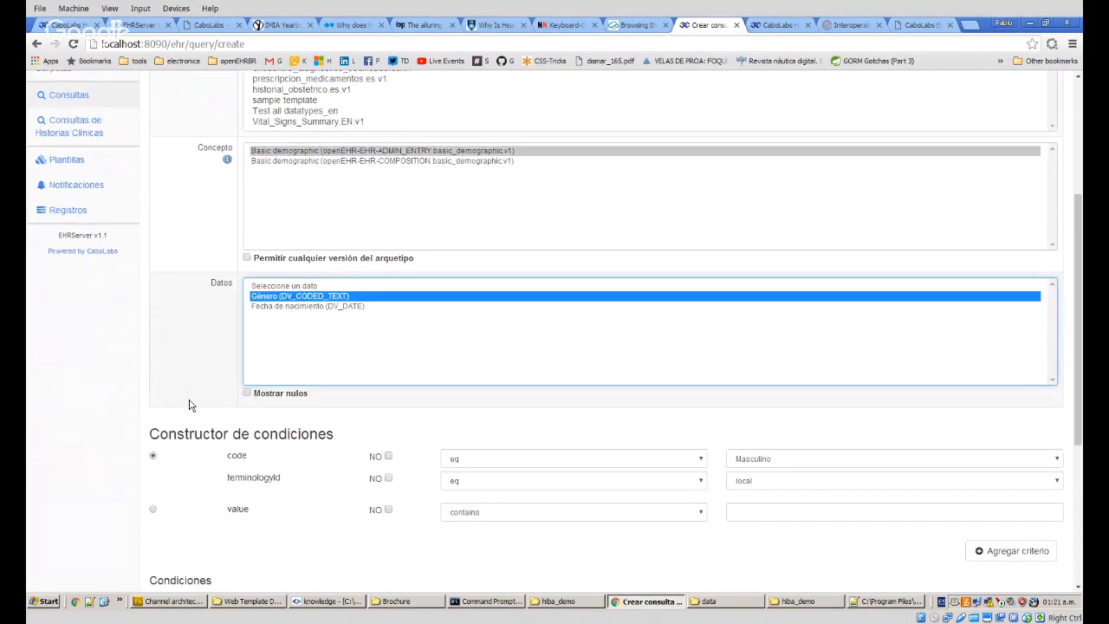
{"action": "left_click", "coordinate": [632, 446]}
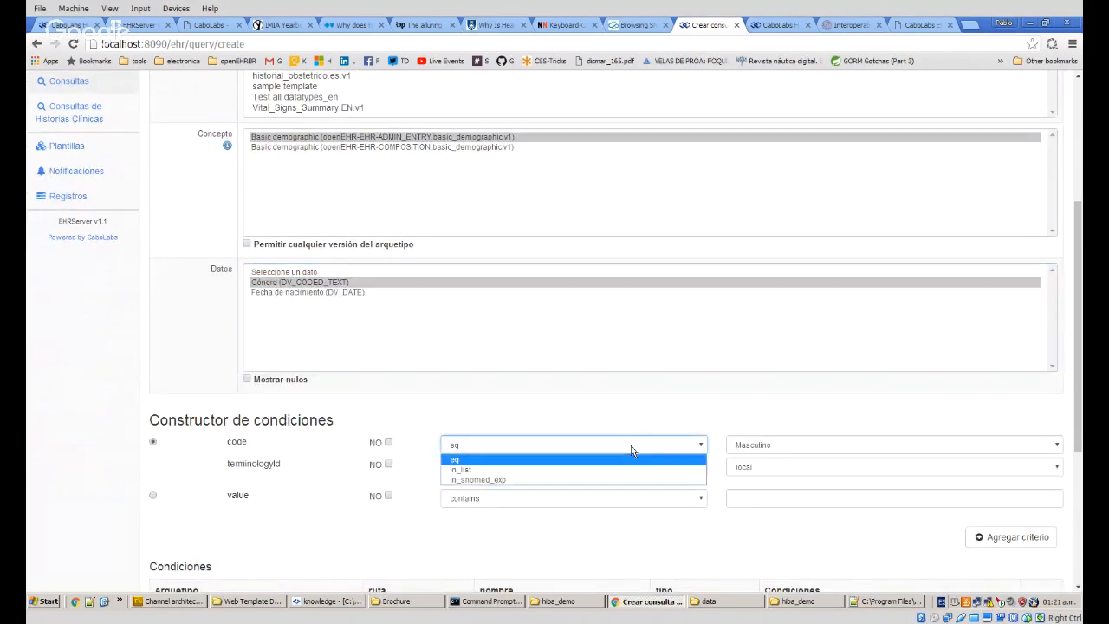
{"action": "left_click", "coordinate": [632, 449]}
{"action": "left_click", "coordinate": [774, 449]}
{"action": "left_click", "coordinate": [774, 449]}
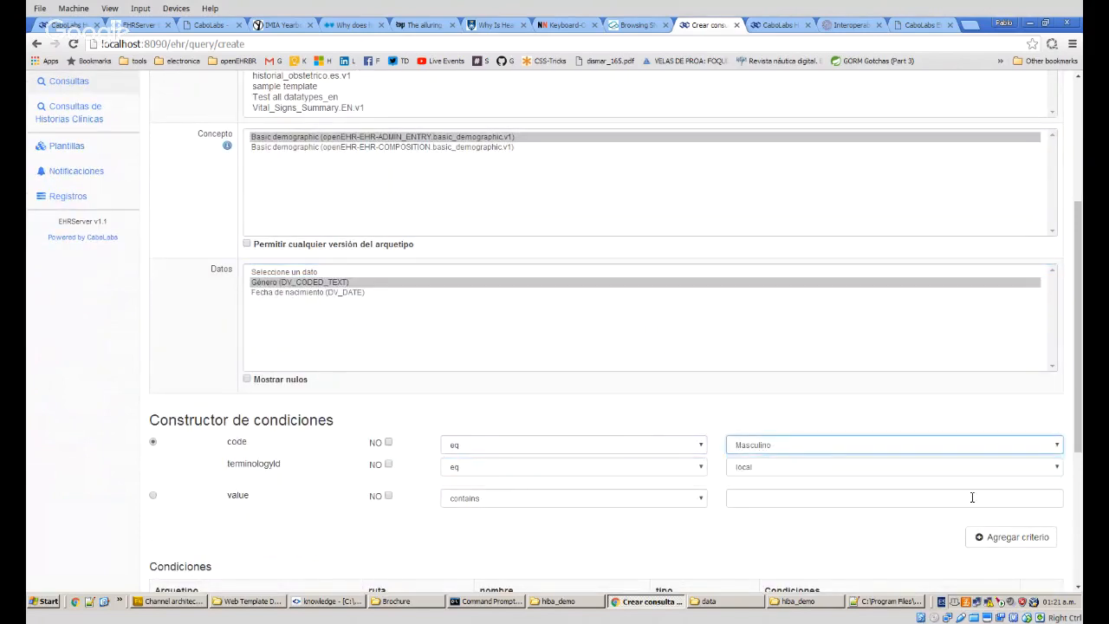
{"action": "left_click", "coordinate": [810, 445]}
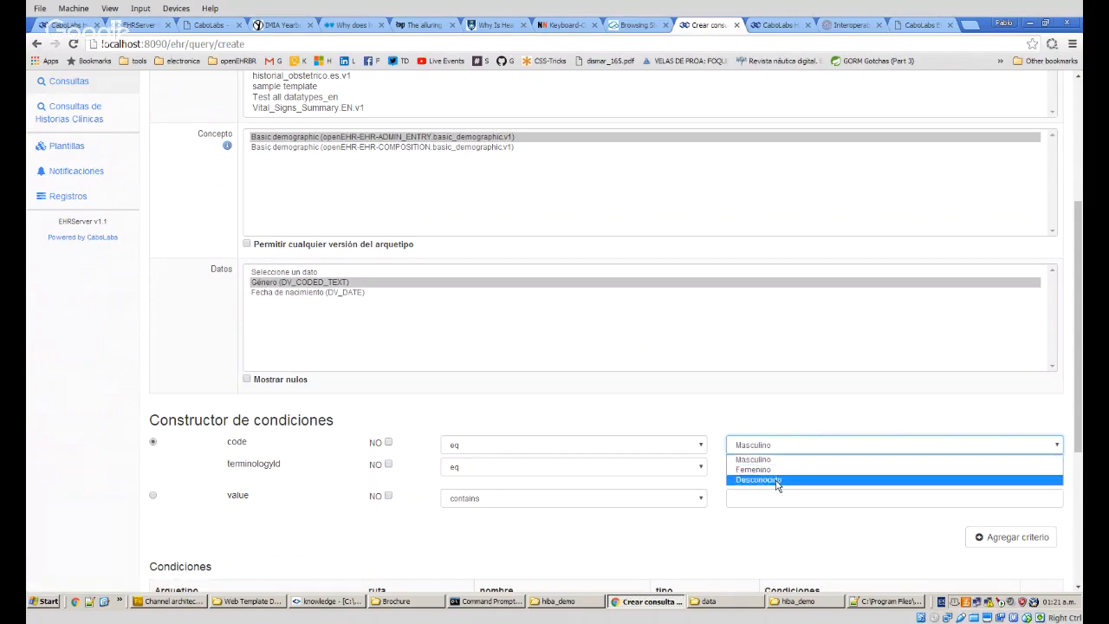
{"action": "left_click", "coordinate": [811, 416]}
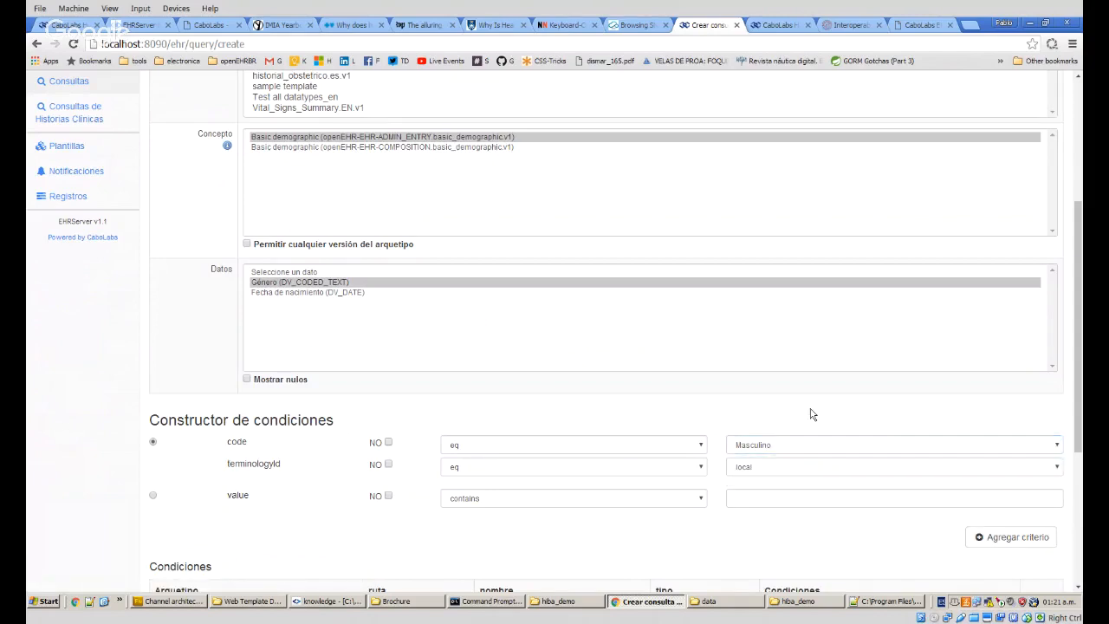
{"action": "left_click", "coordinate": [999, 543]}
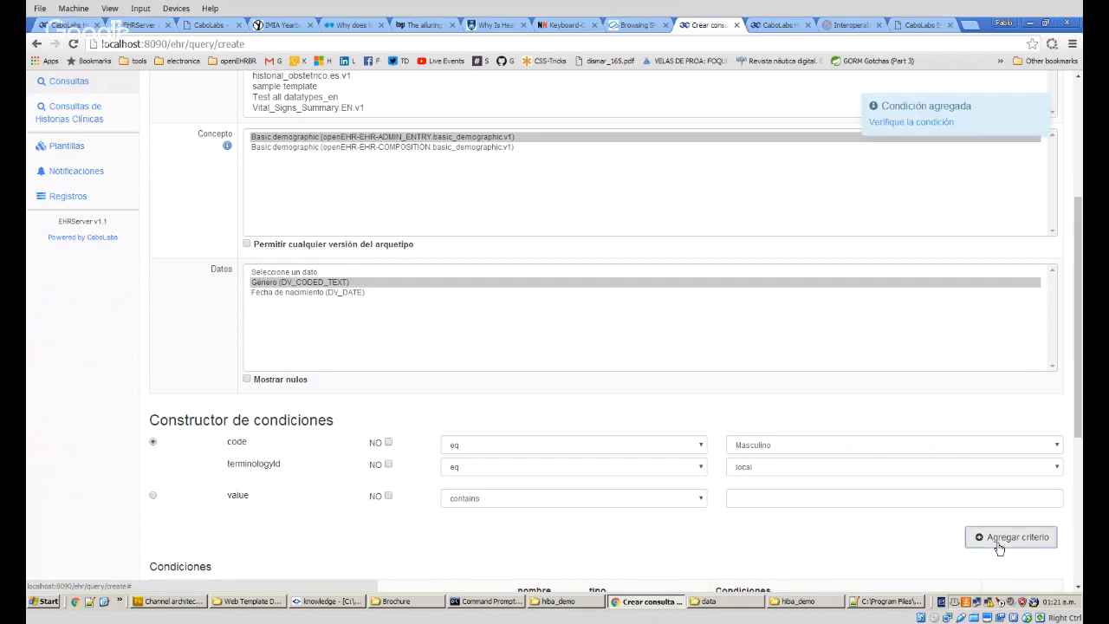
Add a criterion on Fecha de nacimiento (DV_DATE) with age_in_years gt 40.
{"action": "left_click", "coordinate": [269, 296]}
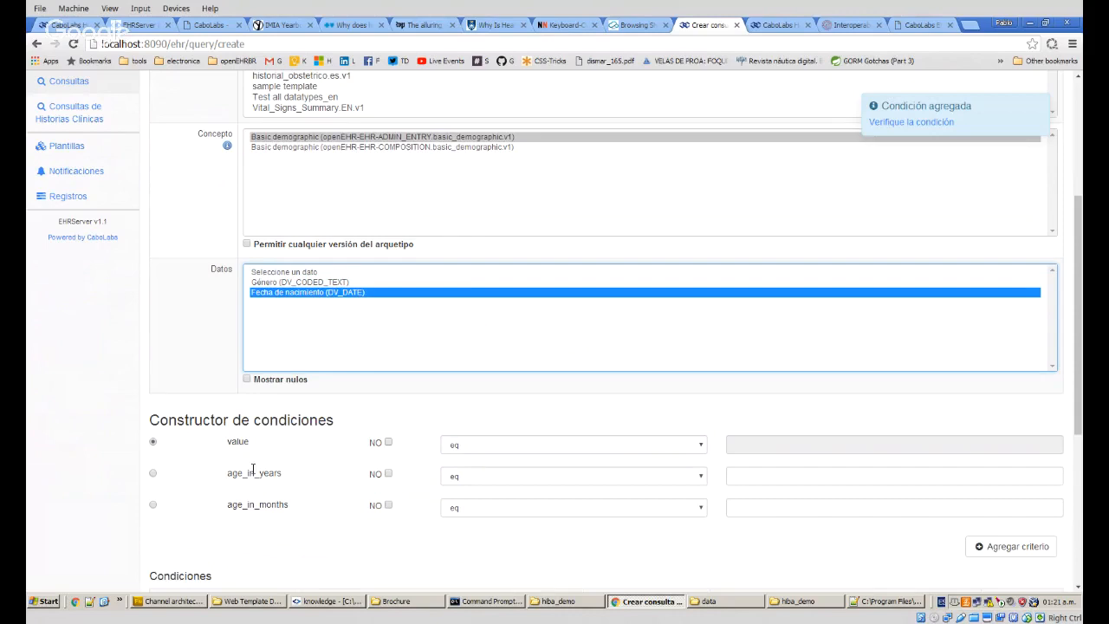
{"action": "left_click_drag", "start_coordinate": [253, 469], "coordinate": [151, 479]}
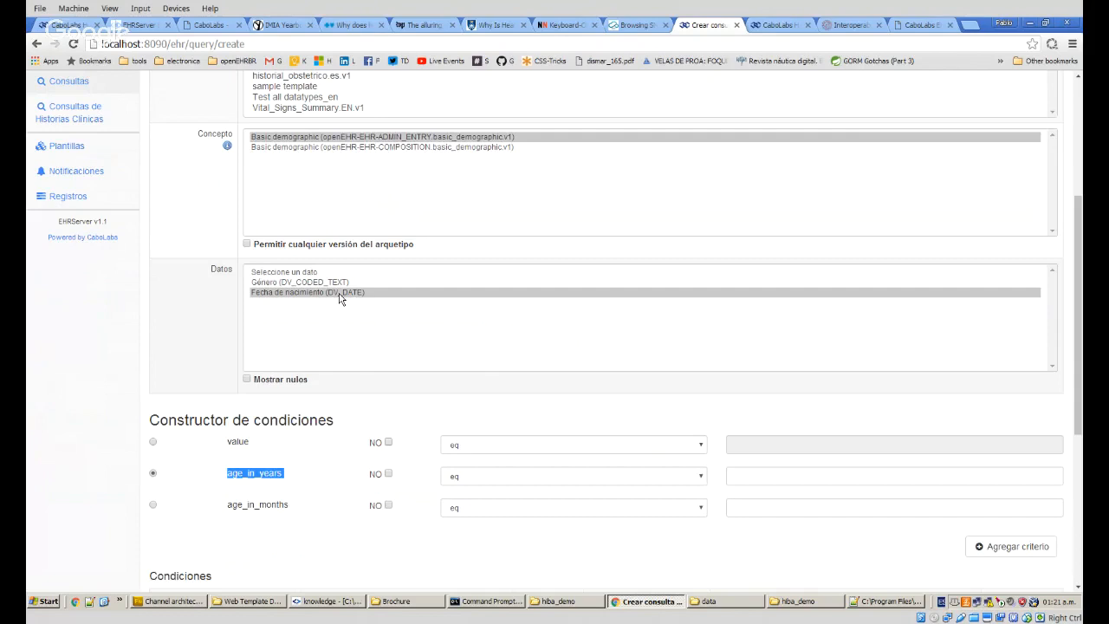
{"action": "left_click", "coordinate": [472, 477]}
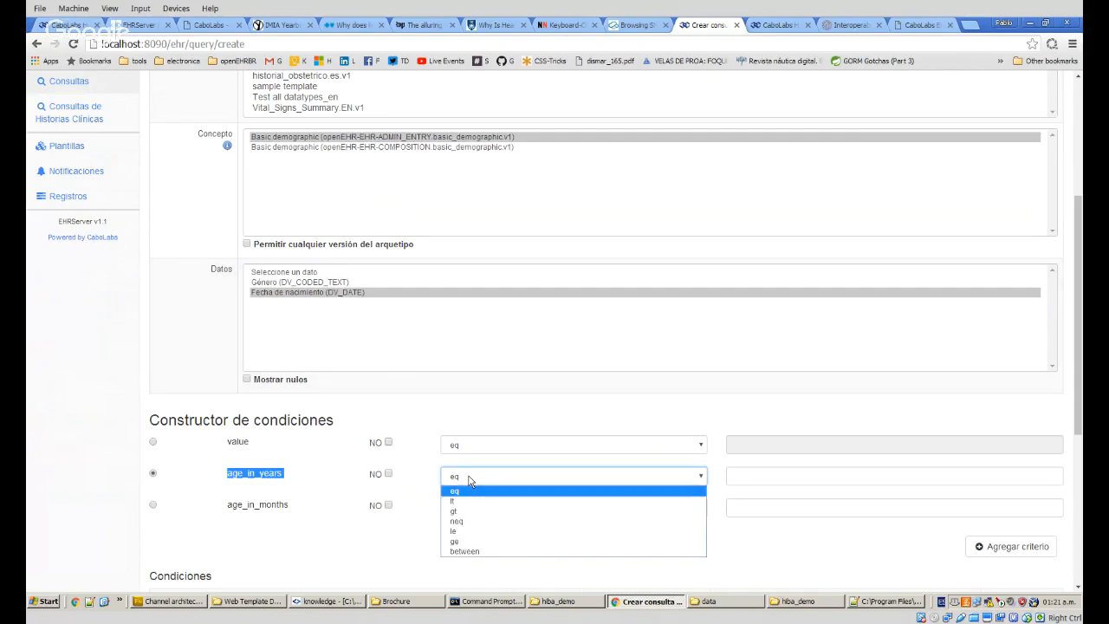
{"action": "left_click", "coordinate": [481, 512]}
{"action": "key", "text": "Tab"}
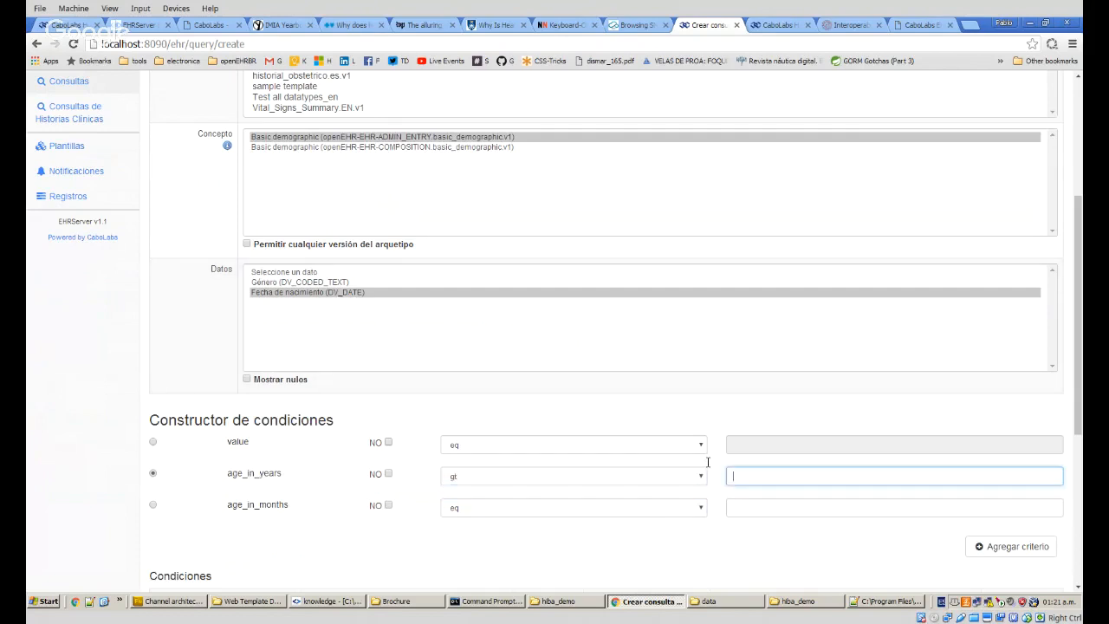
{"action": "scroll", "coordinate": [611, 421], "scroll_direction": "up", "scroll_amount": 3}
{"action": "scroll", "coordinate": [611, 422], "scroll_direction": "down", "scroll_amount": 5}
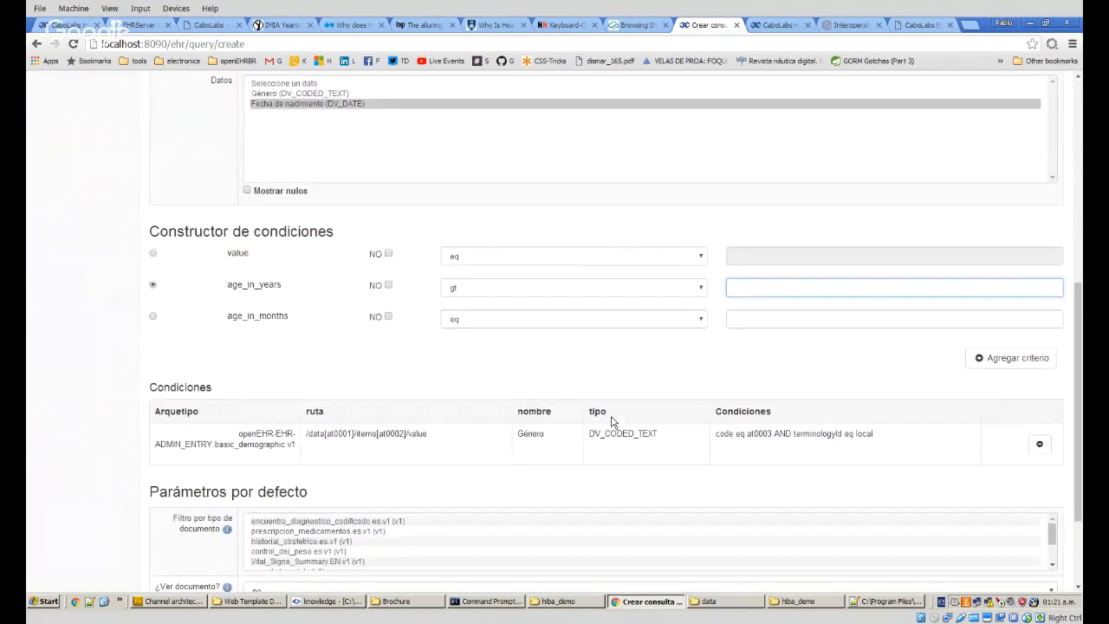
{"action": "type", "text": "40"}
{"action": "scroll", "coordinate": [571, 376], "scroll_direction": "up", "scroll_amount": 1}
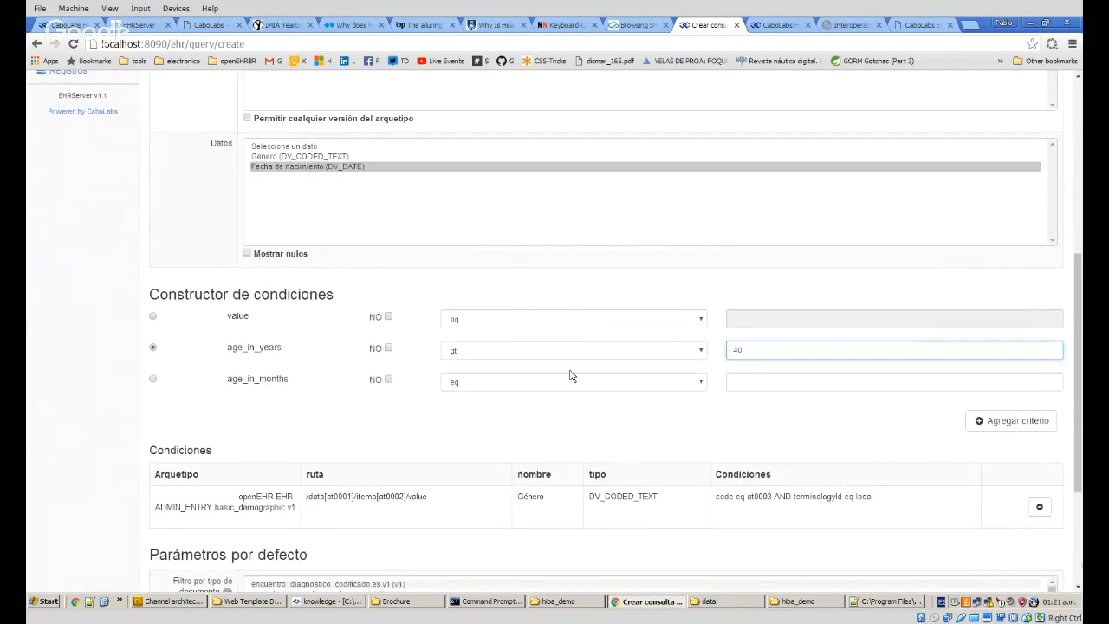
{"action": "left_click", "coordinate": [875, 419]}
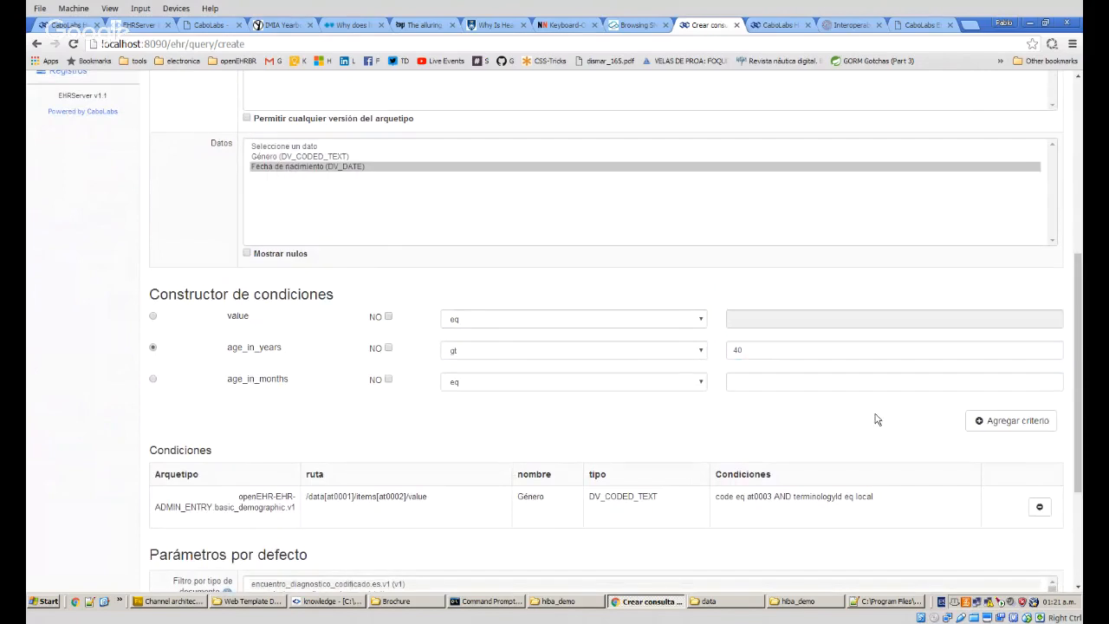
{"action": "left_click", "coordinate": [1012, 423]}
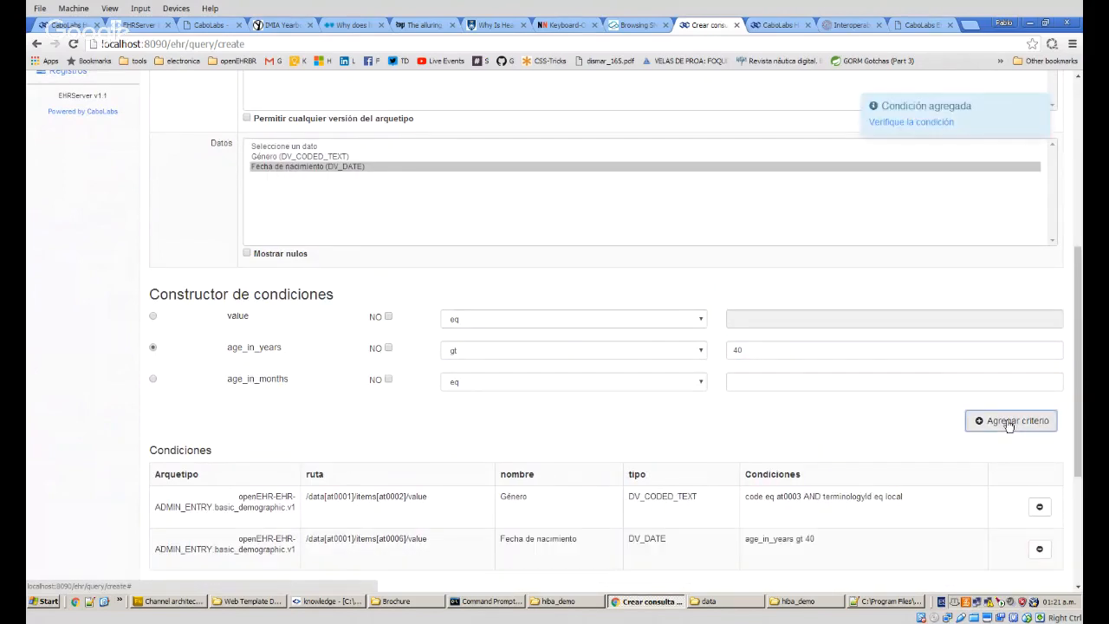
Set the query's default format to JSON and run it as a test without any record, date or author filters.
{"action": "scroll", "coordinate": [858, 422], "scroll_direction": "down", "scroll_amount": 3}
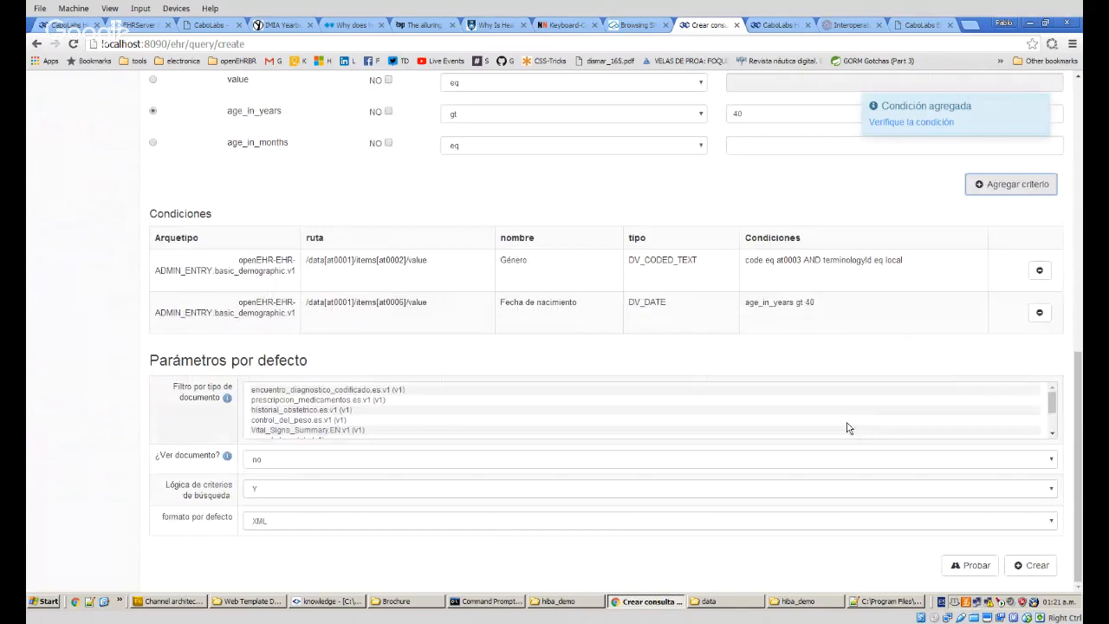
{"action": "left_click", "coordinate": [969, 565]}
{"action": "scroll", "coordinate": [856, 570], "scroll_direction": "down", "scroll_amount": 2}
{"action": "scroll", "coordinate": [448, 419], "scroll_direction": "down", "scroll_amount": 1}
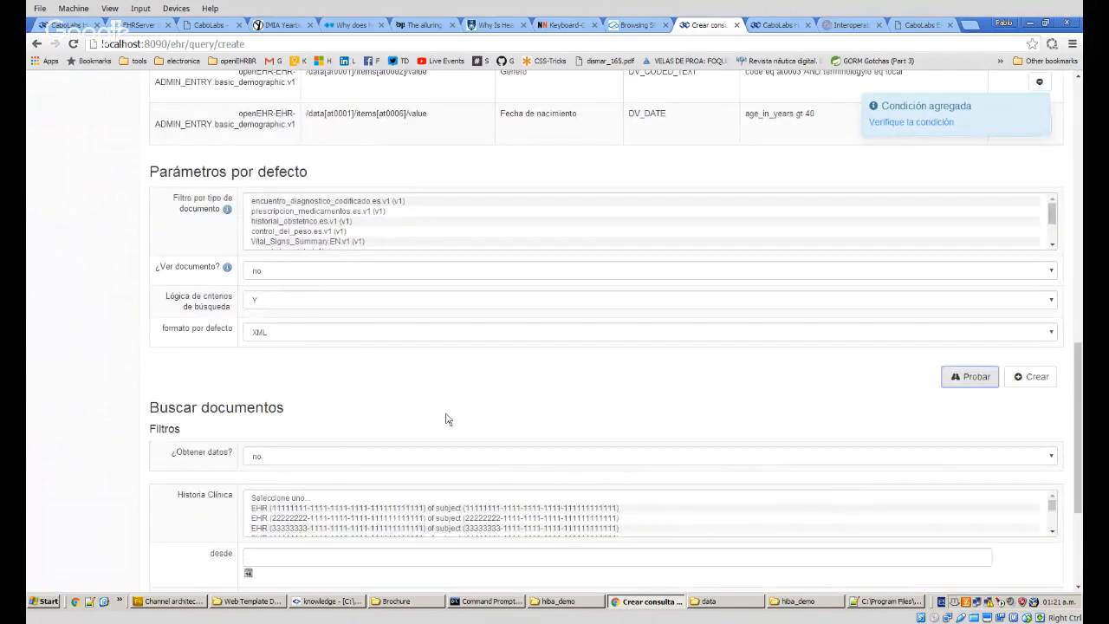
{"action": "left_click", "coordinate": [334, 338]}
{"action": "left_click", "coordinate": [277, 362]}
{"action": "scroll", "coordinate": [277, 362], "scroll_direction": "down", "scroll_amount": 2}
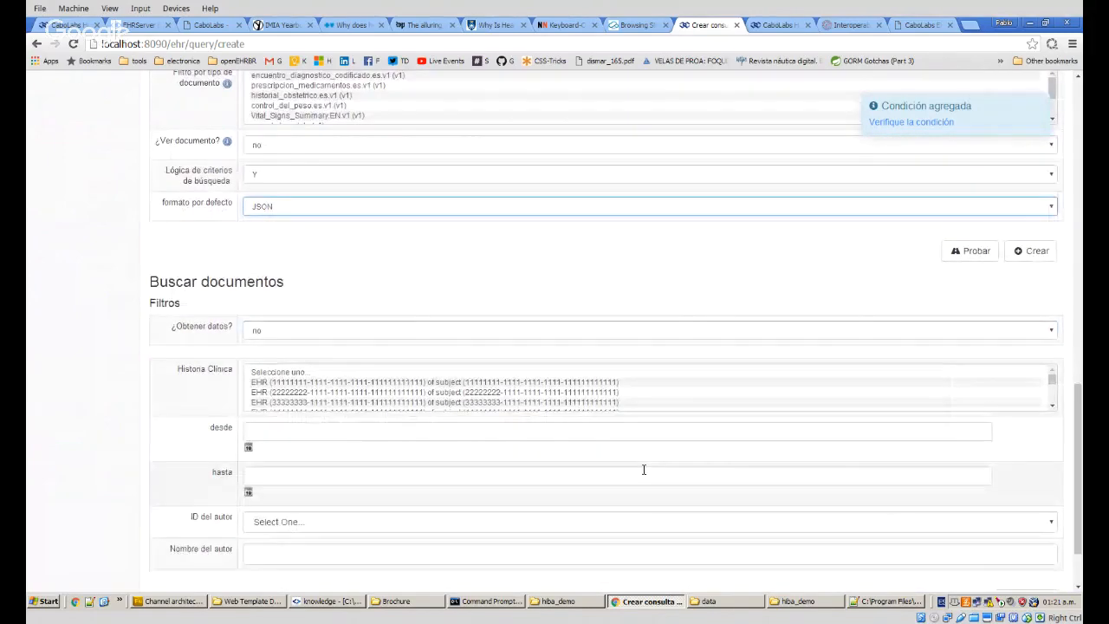
{"action": "scroll", "coordinate": [644, 468], "scroll_direction": "down", "scroll_amount": 1}
{"action": "left_click", "coordinate": [1023, 524]}
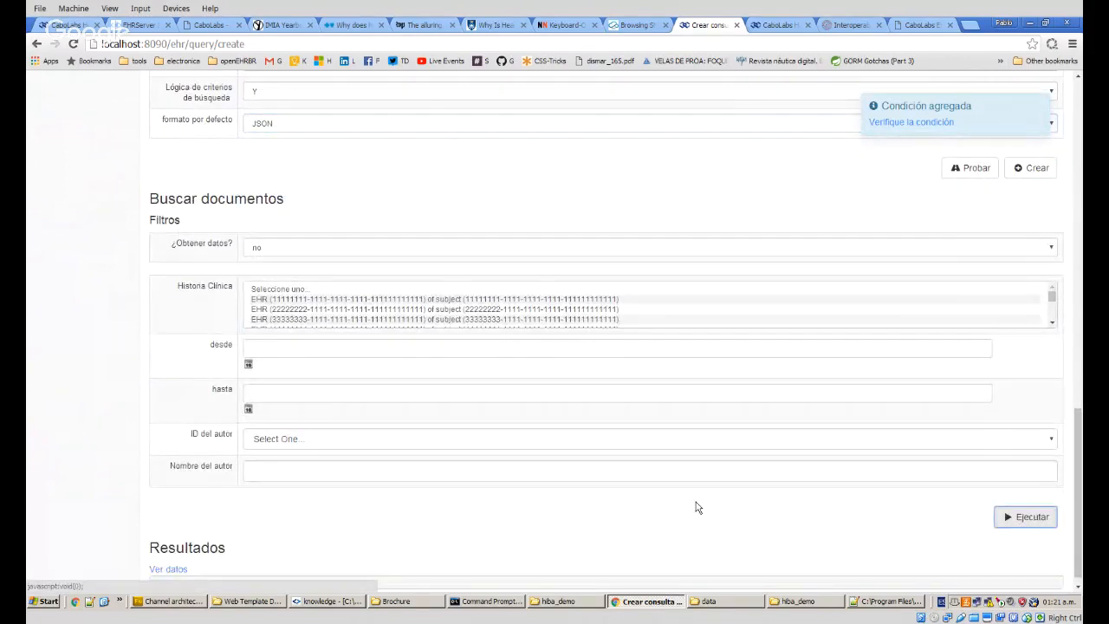
Examine the JSON results for each health record, including the composition's category and template ID.
{"action": "scroll", "coordinate": [699, 508], "scroll_direction": "down", "scroll_amount": 3}
{"action": "scroll", "coordinate": [698, 508], "scroll_direction": "down", "scroll_amount": 2}
{"action": "left_click_drag", "start_coordinate": [195, 225], "coordinate": [309, 225]}
{"action": "left_click_drag", "start_coordinate": [223, 245], "coordinate": [242, 371]}
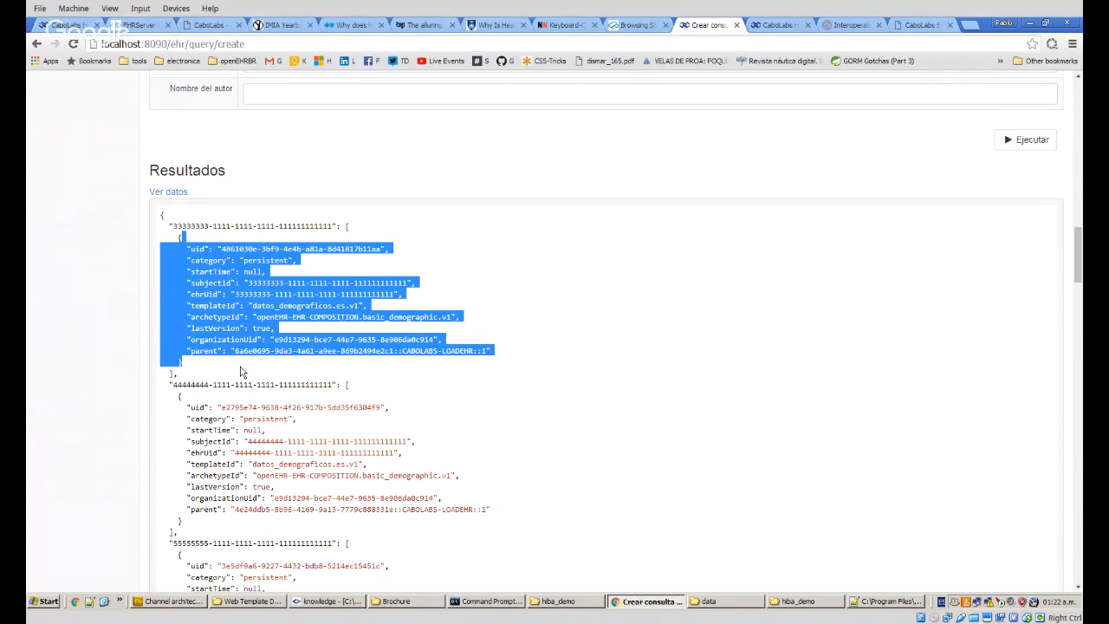
{"action": "left_click", "coordinate": [252, 310]}
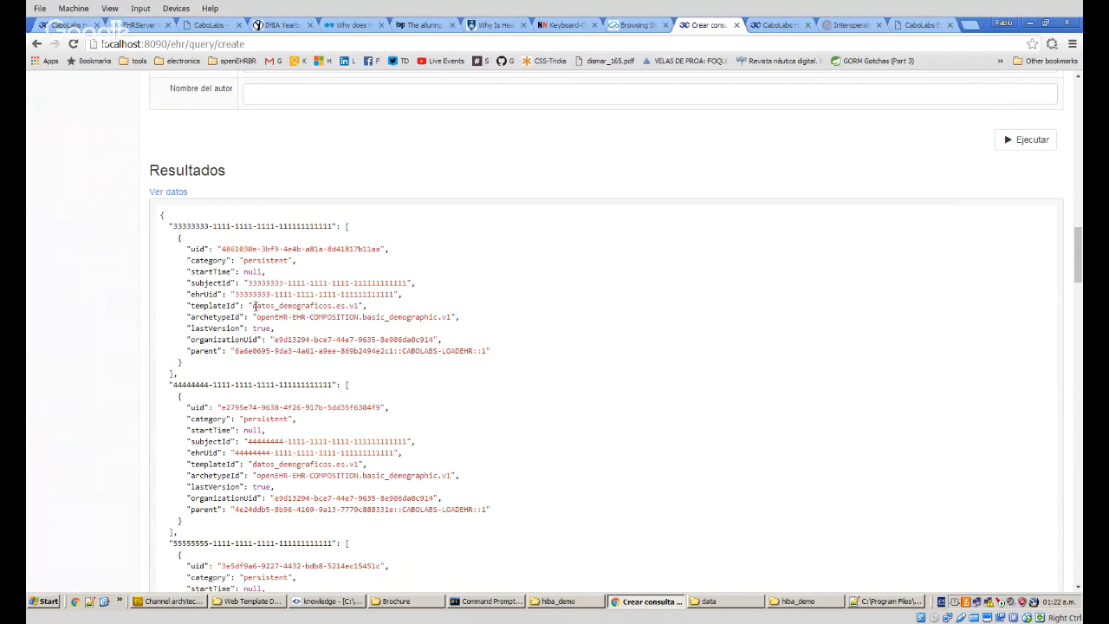
{"action": "left_click_drag", "start_coordinate": [253, 306], "coordinate": [370, 306]}
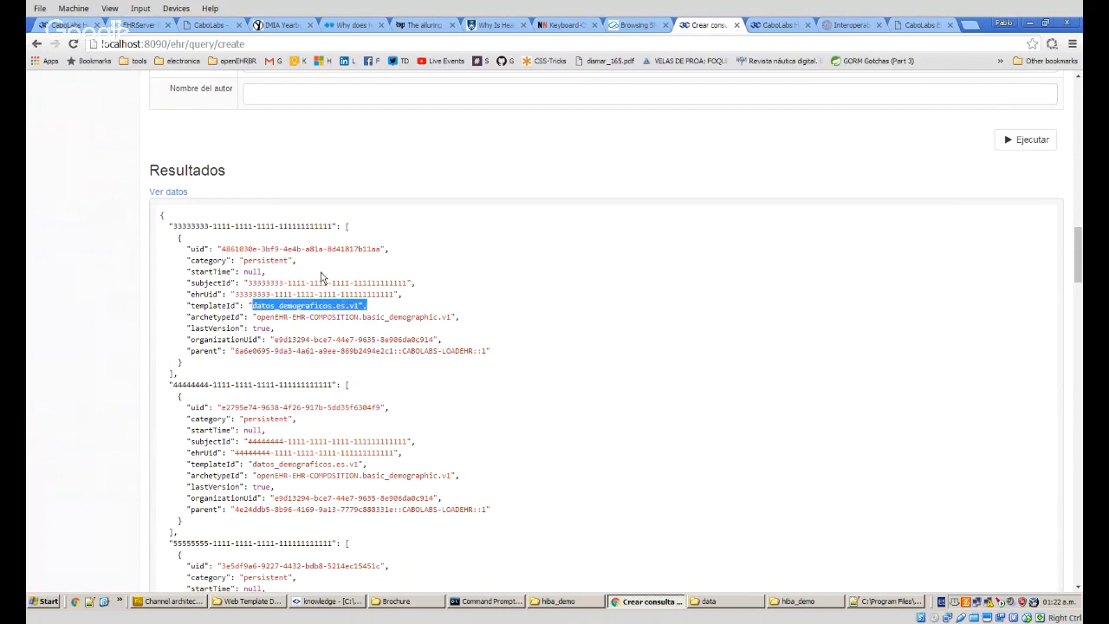
{"action": "double_click", "coordinate": [279, 261]}
{"action": "mouse_move", "coordinate": [389, 243]}
{"action": "left_mouse_down"}
{"action": "mouse_move", "coordinate": [446, 343]}
{"action": "mouse_move", "coordinate": [445, 371]}
{"action": "mouse_move", "coordinate": [390, 251]}
{"action": "mouse_move", "coordinate": [371, 245]}
{"action": "left_mouse_up"}
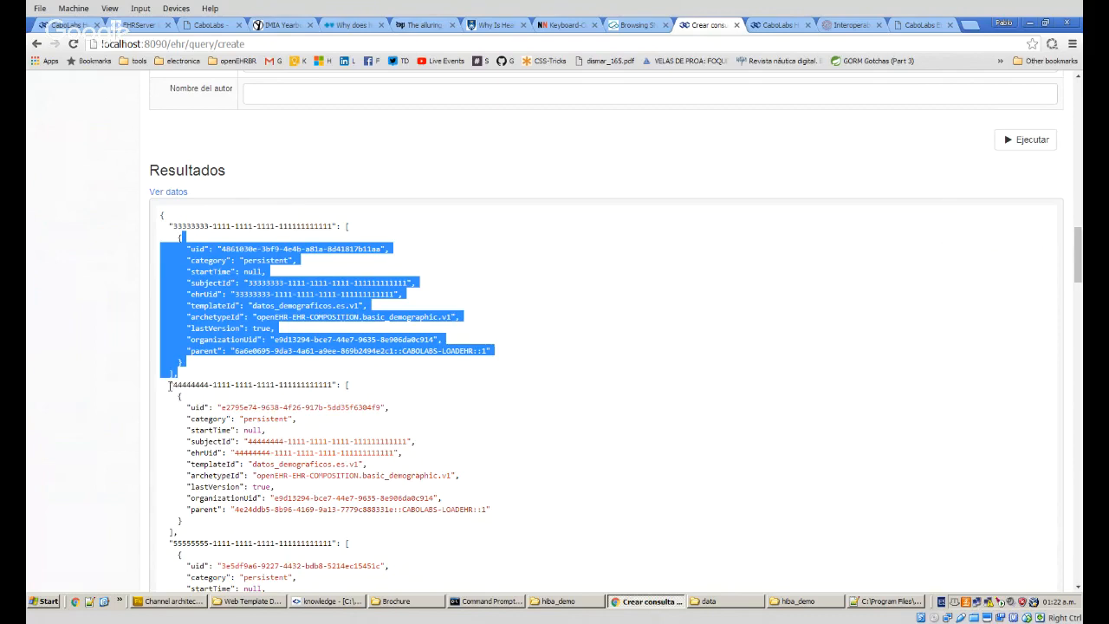
{"action": "left_click_drag", "start_coordinate": [172, 384], "coordinate": [336, 384]}
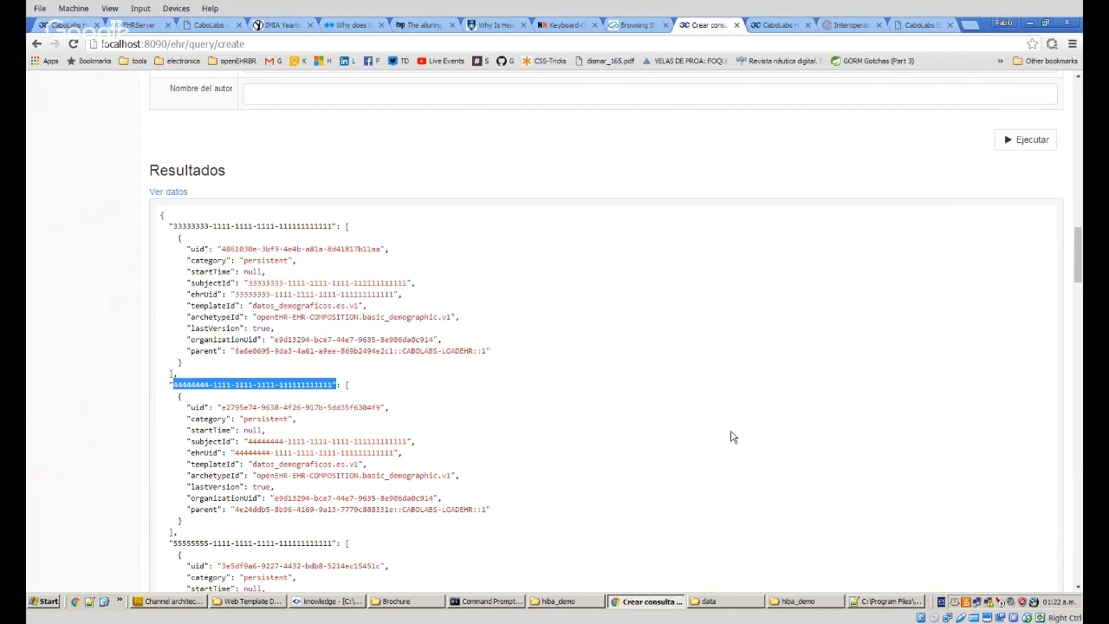
Create the Males older than 40 query and return to the list of saved queries.
{"action": "scroll", "coordinate": [731, 437], "scroll_direction": "up", "scroll_amount": 1}
{"action": "scroll", "coordinate": [731, 438], "scroll_direction": "up", "scroll_amount": 4}
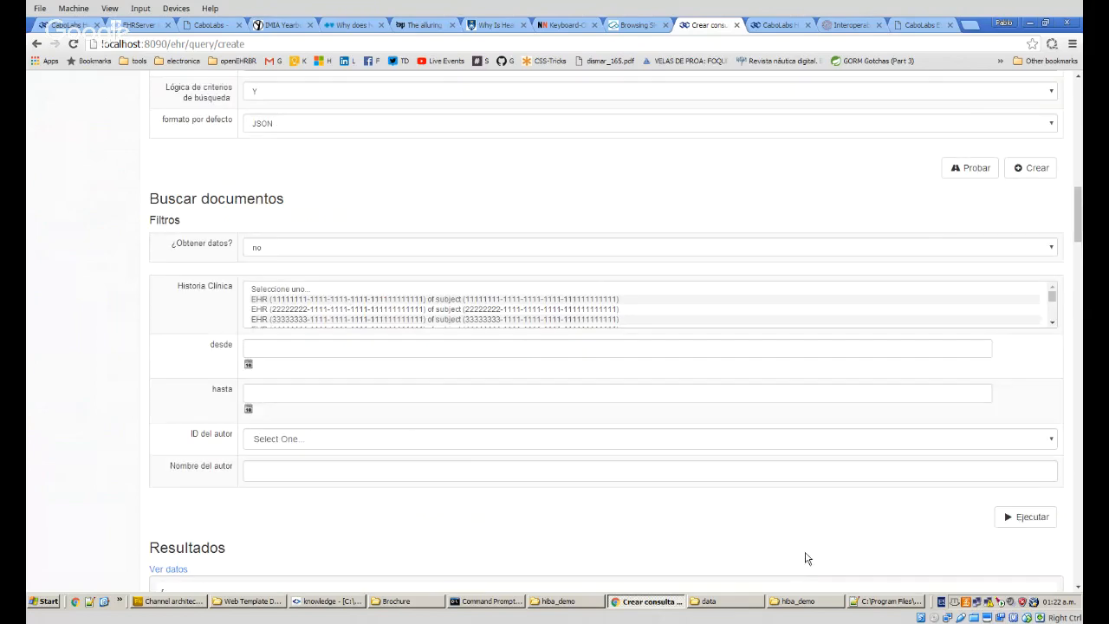
{"action": "left_click", "coordinate": [1031, 171]}
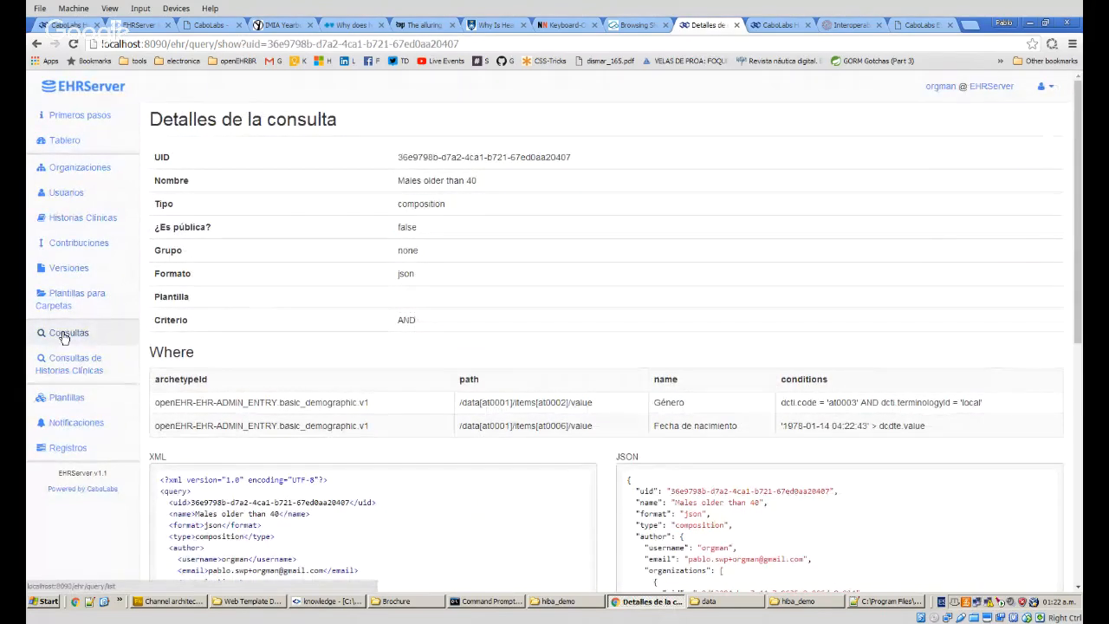
{"action": "left_click", "coordinate": [64, 335]}
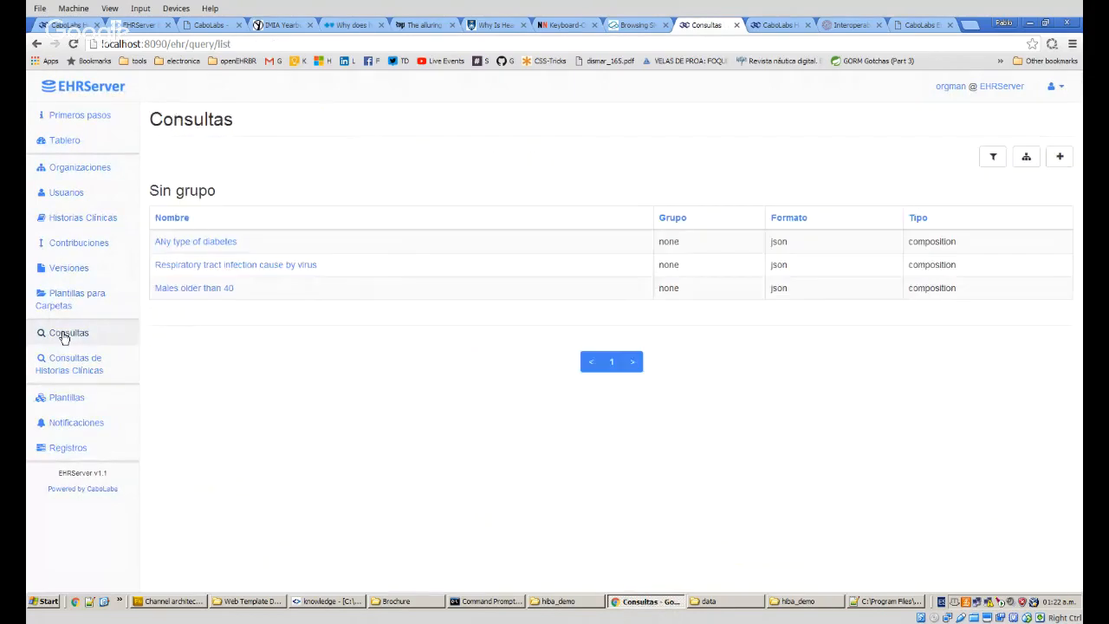
Start a new query named Obese or worst with the type composition.
{"action": "left_click", "coordinate": [1060, 156]}
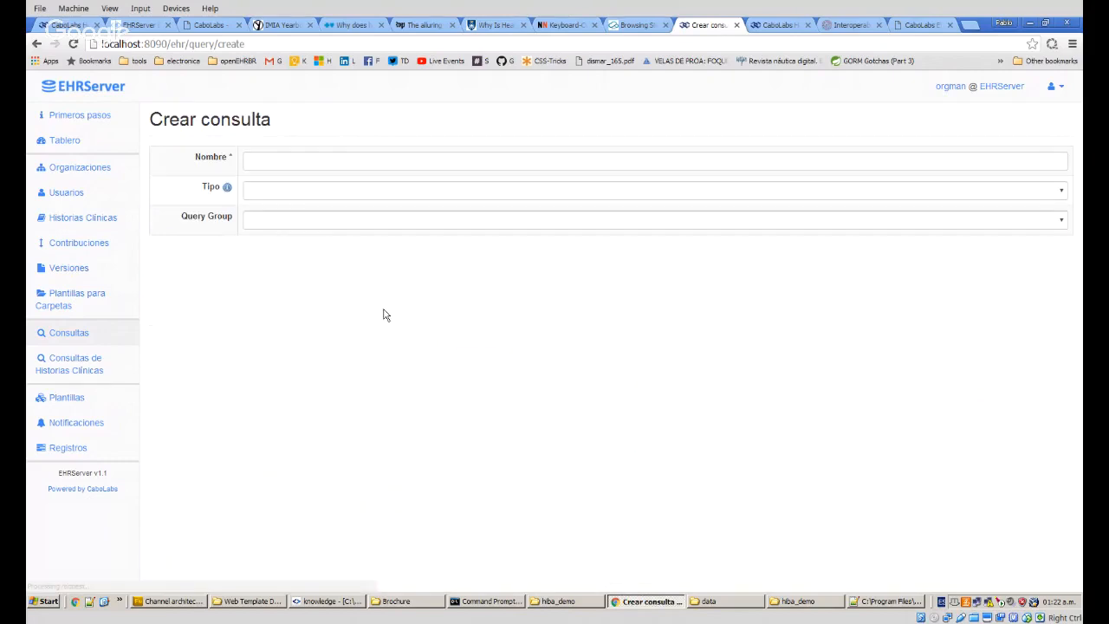
{"action": "left_click", "coordinate": [269, 157]}
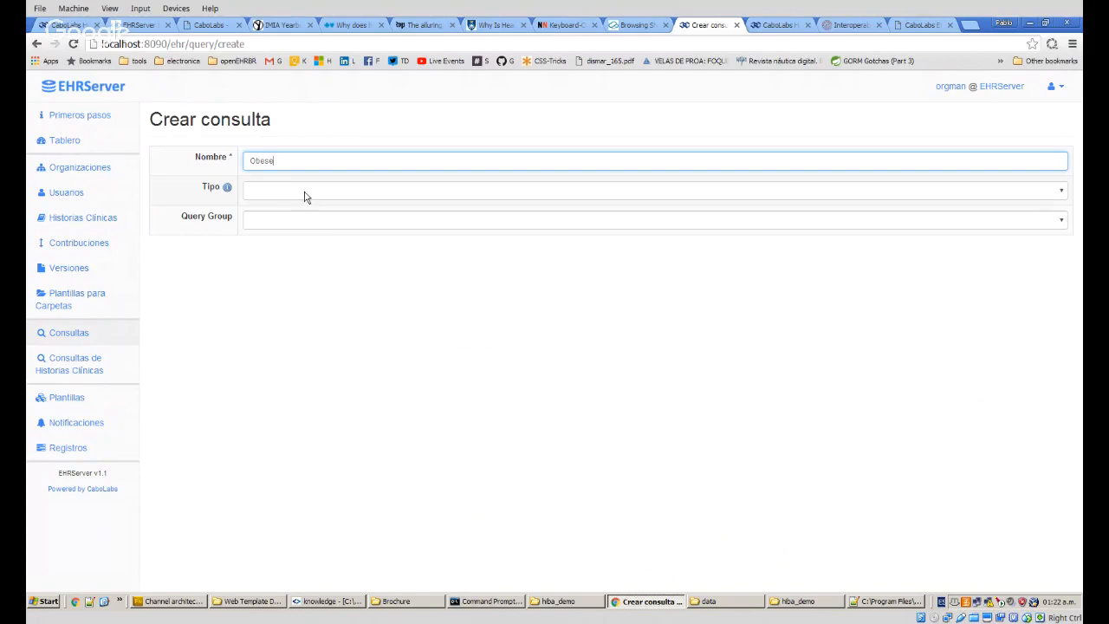
{"action": "type", "text": "or worst"}
{"action": "left_click", "coordinate": [329, 198]}
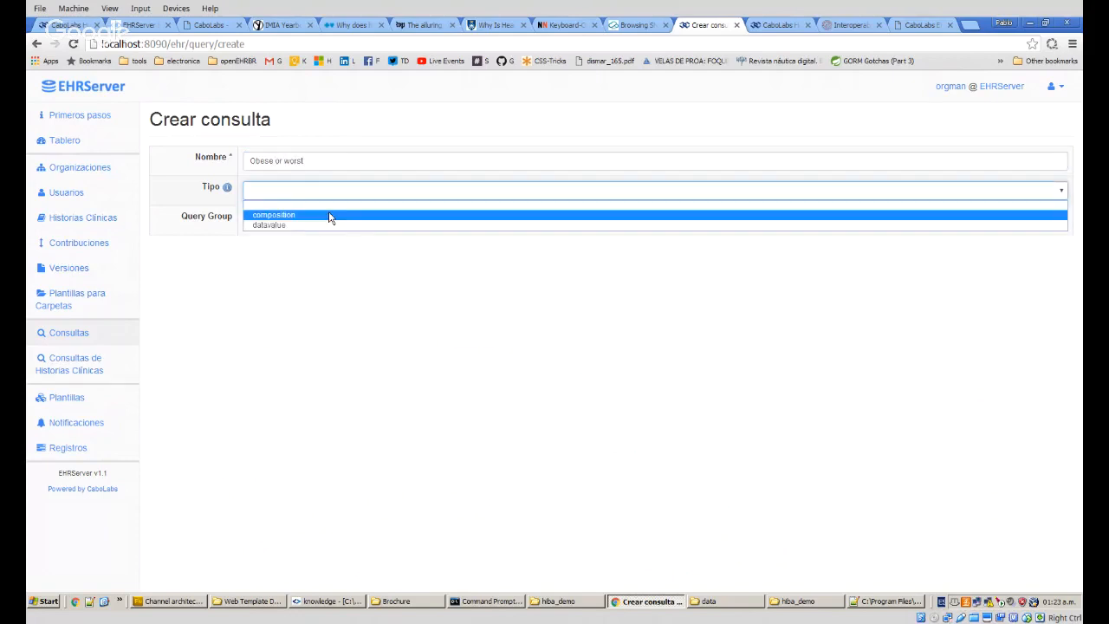
{"action": "left_click", "coordinate": [331, 216]}
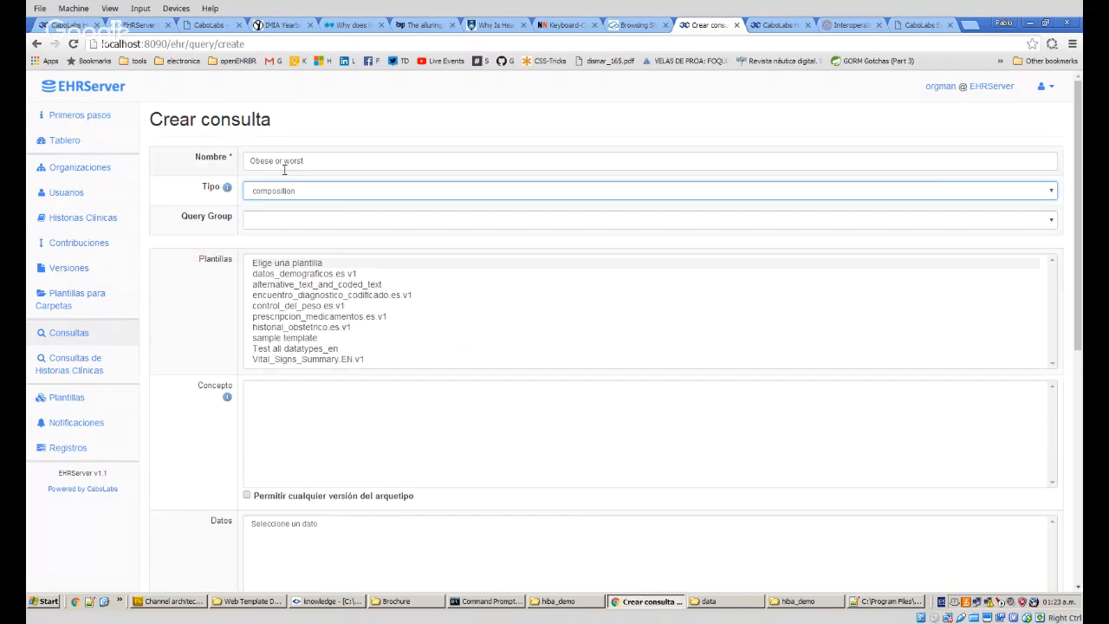
{"action": "left_click", "coordinate": [330, 161]}
{"action": "left_click_drag", "start_coordinate": [330, 161], "coordinate": [220, 163]}
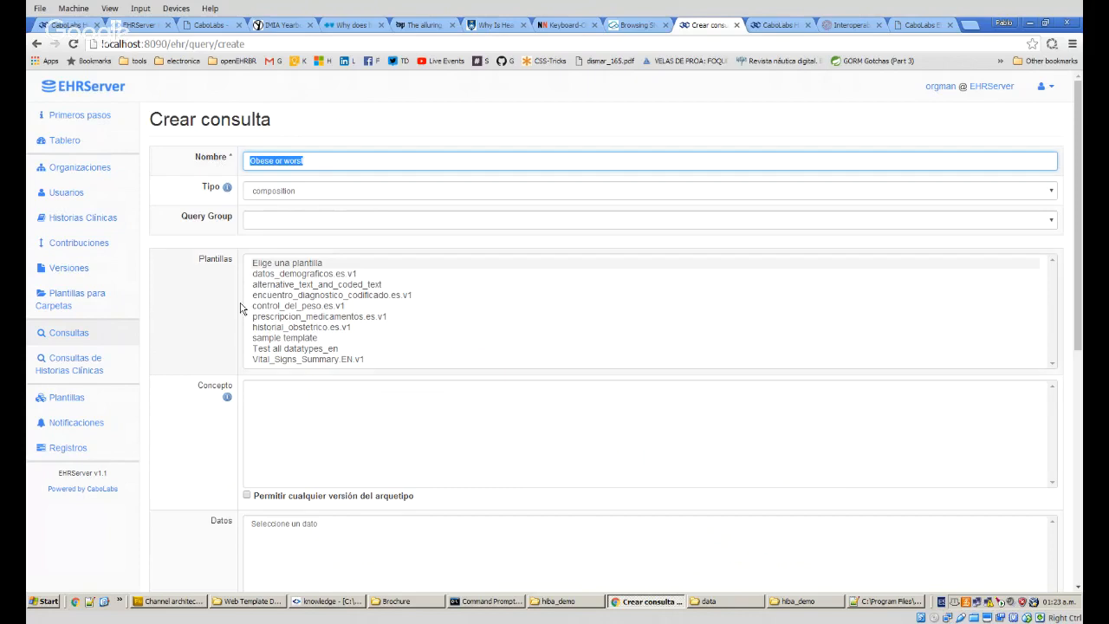
Select the control_del_peso.es.v1 template, its Índice de masa corporal OBSERVATION concept and the Índice de Masa Corporal (DV_QUANTITY) data item.
{"action": "left_click", "coordinate": [310, 306]}
{"action": "scroll", "coordinate": [185, 312], "scroll_direction": "down", "scroll_amount": 1}
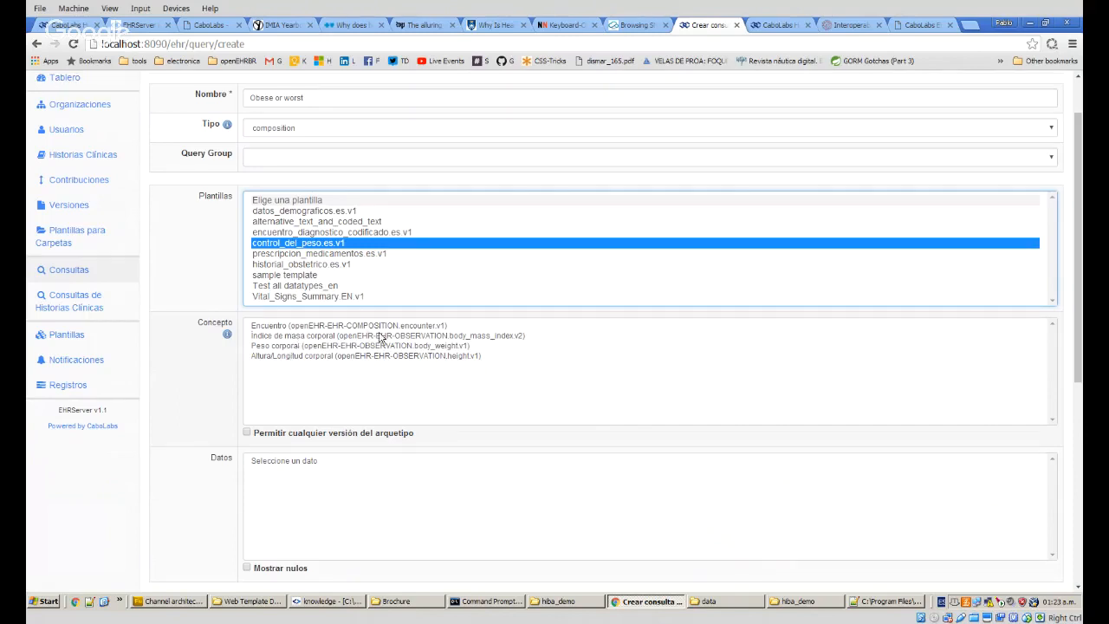
{"action": "left_click", "coordinate": [385, 337]}
{"action": "scroll", "coordinate": [157, 428], "scroll_direction": "down", "scroll_amount": 1}
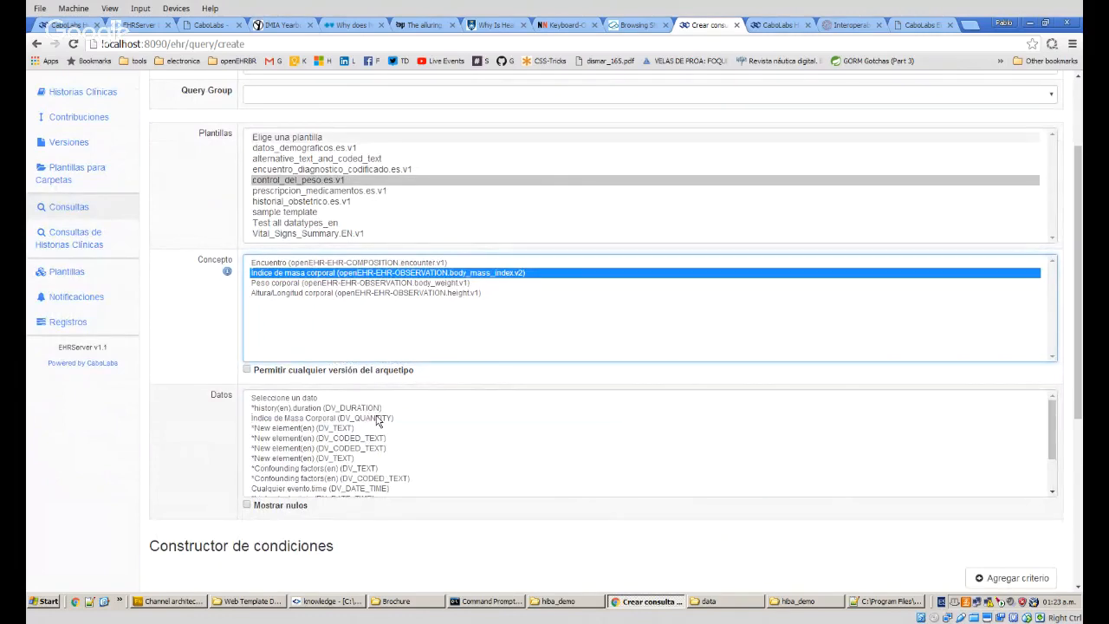
{"action": "left_click", "coordinate": [378, 420]}
{"action": "scroll", "coordinate": [196, 416], "scroll_direction": "down", "scroll_amount": 2}
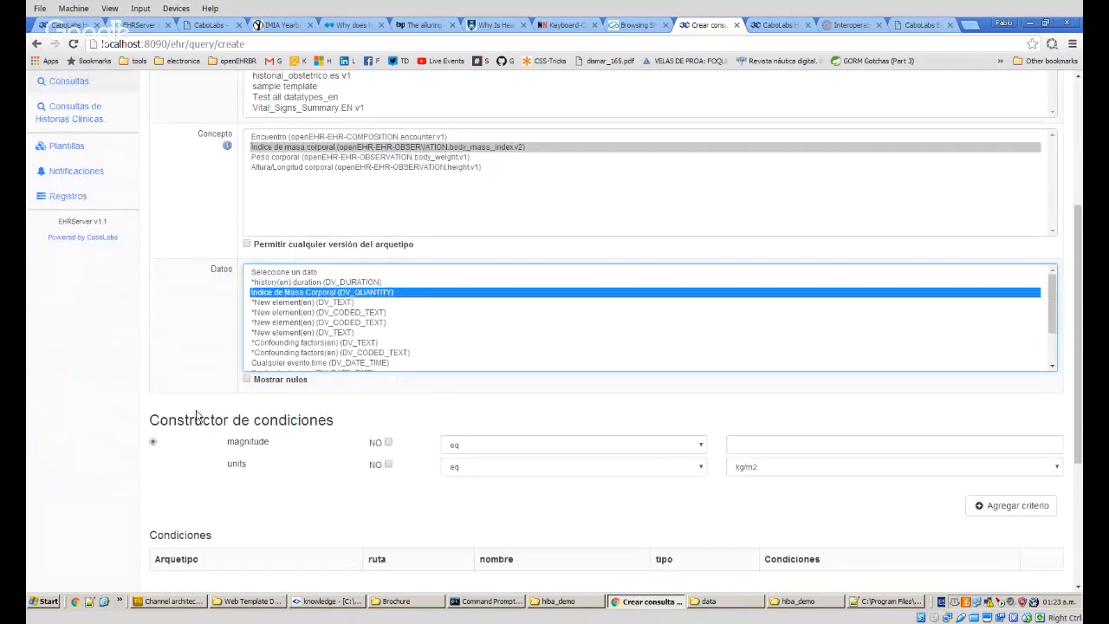
Add a body mass index criterion with magnitude gt 30 and units eq kg/m2.
{"action": "left_click", "coordinate": [512, 446]}
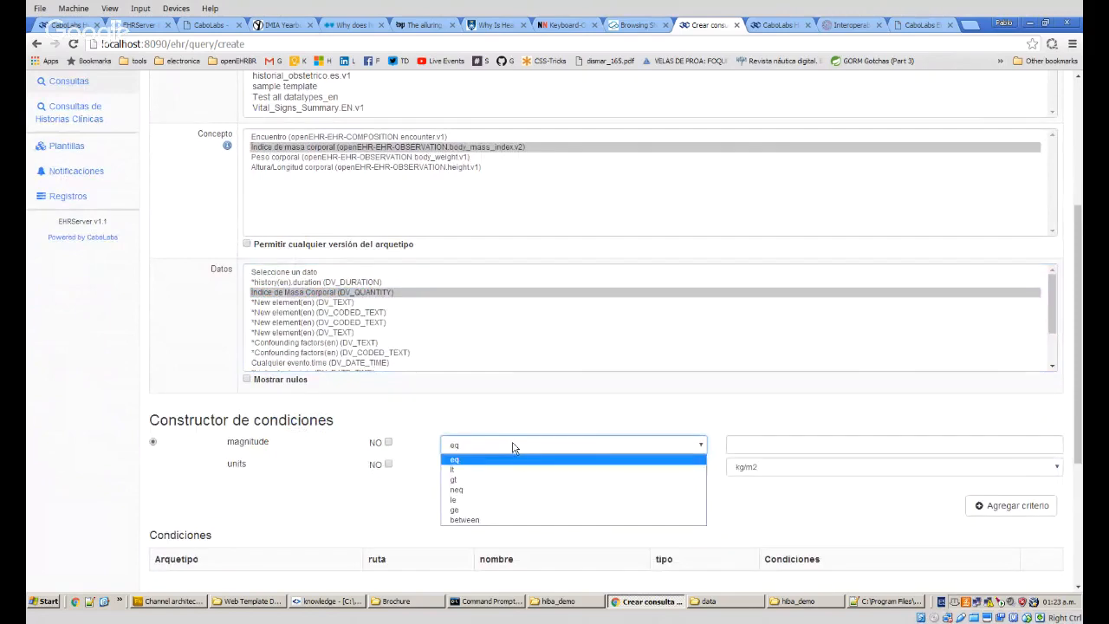
{"action": "left_click", "coordinate": [454, 479]}
{"action": "left_click", "coordinate": [758, 446]}
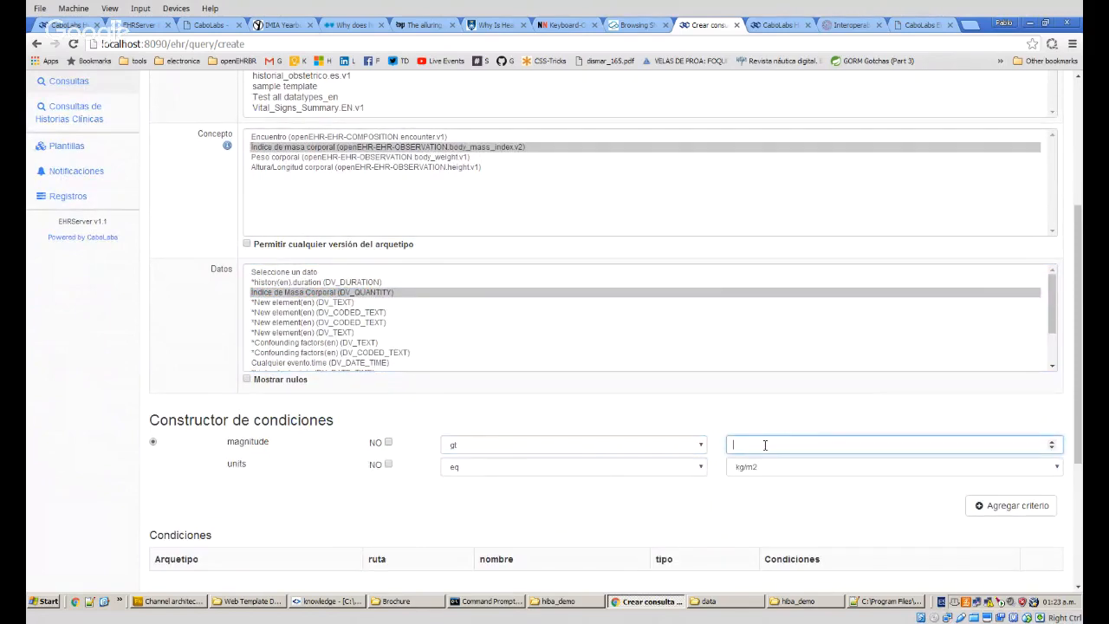
{"action": "type", "text": "30"}
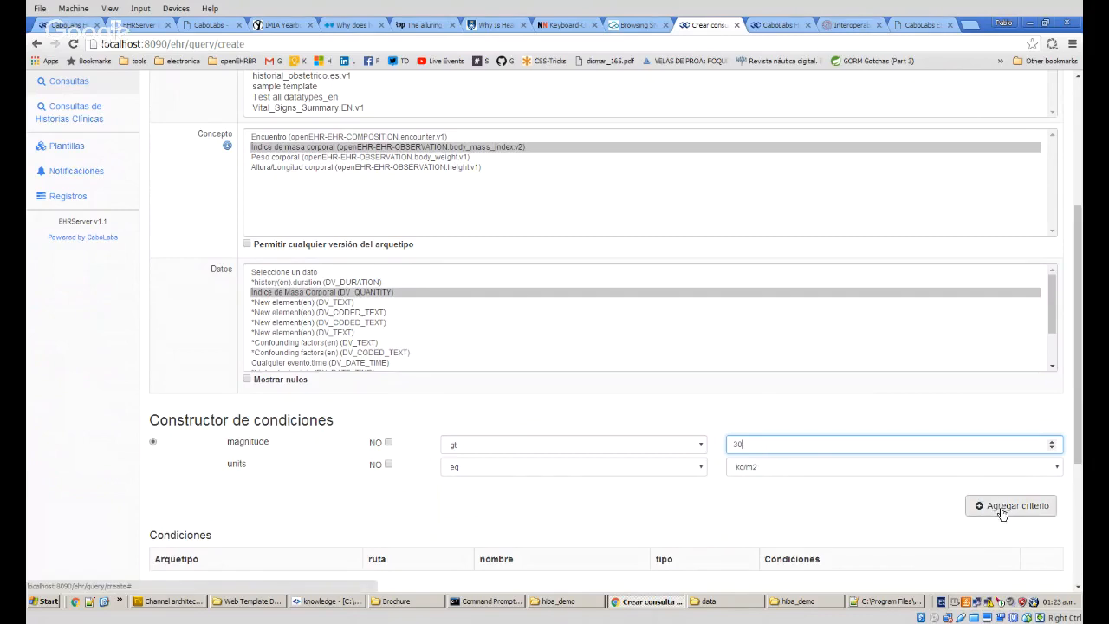
{"action": "left_click", "coordinate": [783, 467]}
{"action": "left_click", "coordinate": [781, 468]}
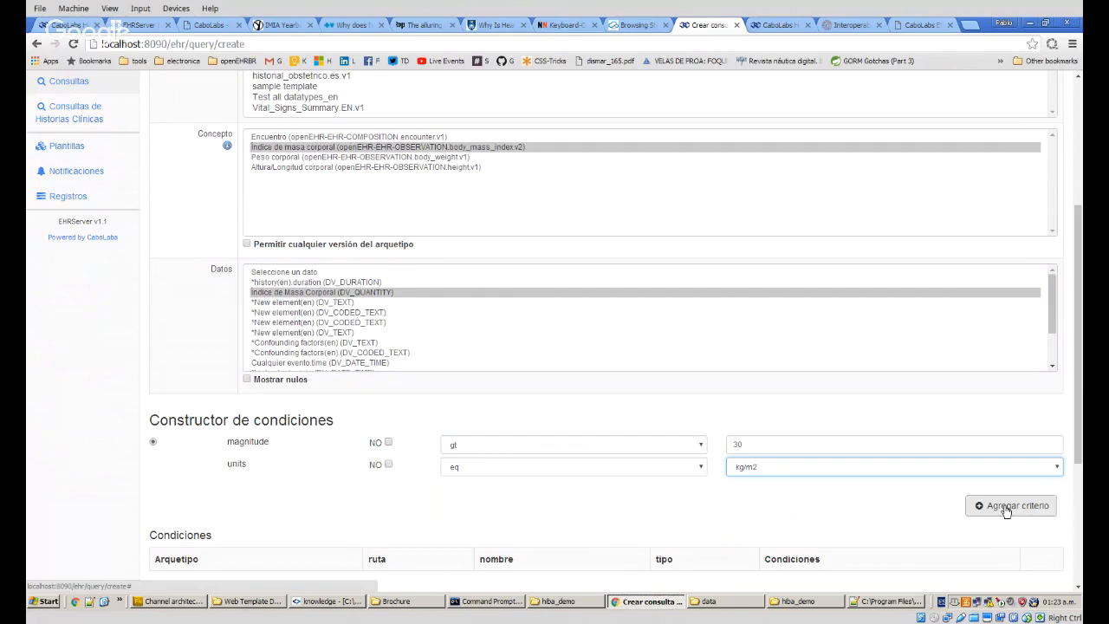
{"action": "left_click", "coordinate": [1006, 511]}
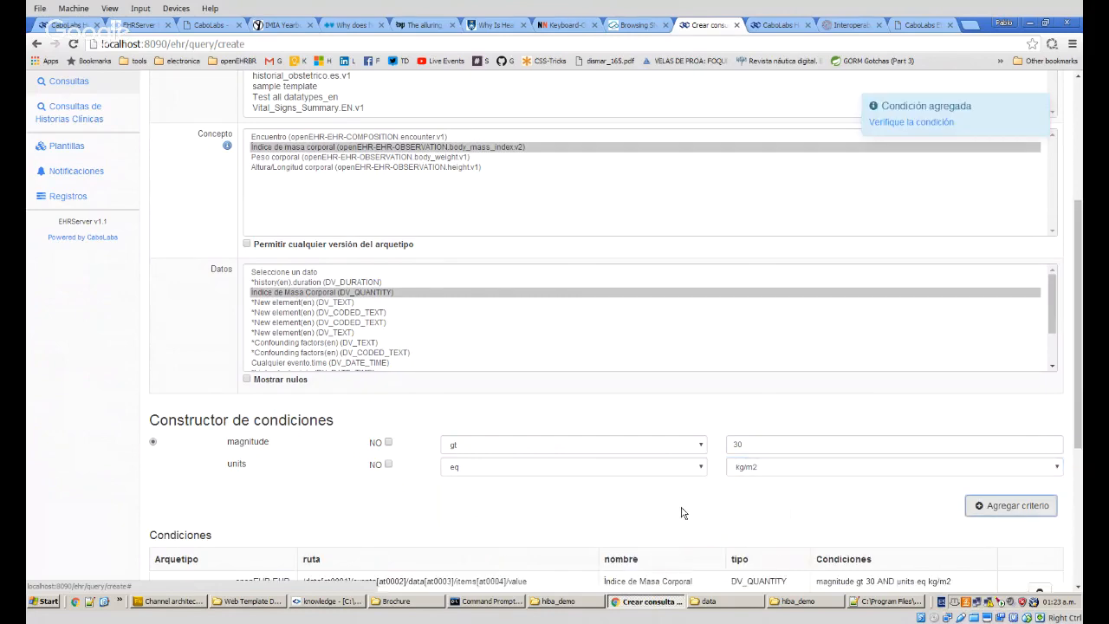
Set the default format of the Obese or worst query to JSON.
{"action": "scroll", "coordinate": [633, 513], "scroll_direction": "down", "scroll_amount": 3}
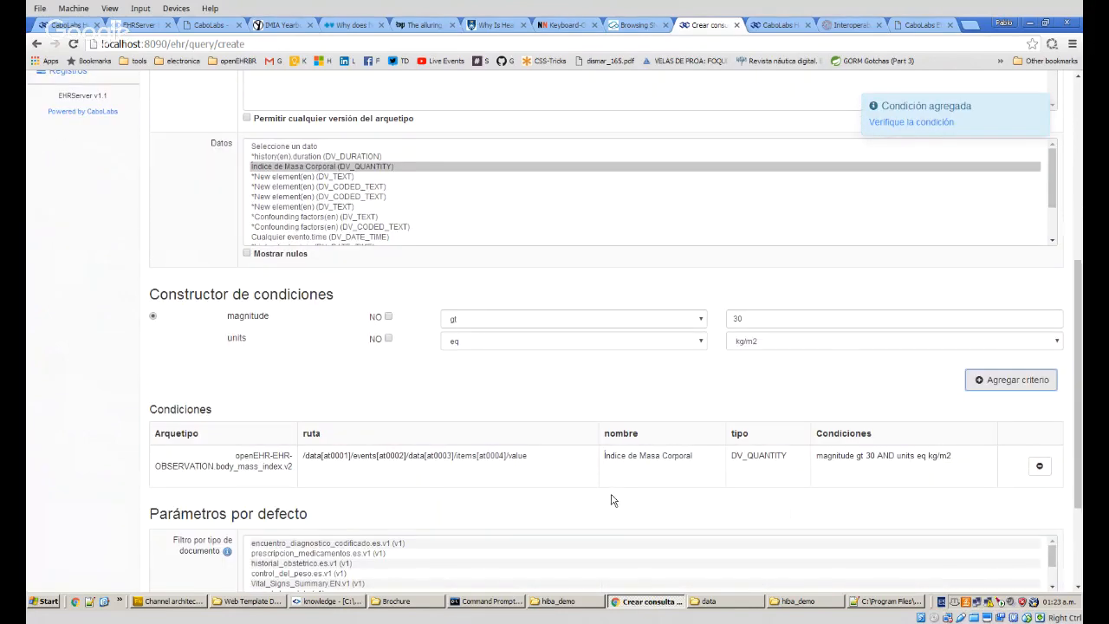
{"action": "scroll", "coordinate": [611, 500], "scroll_direction": "down", "scroll_amount": 3}
{"action": "left_click", "coordinate": [438, 520]}
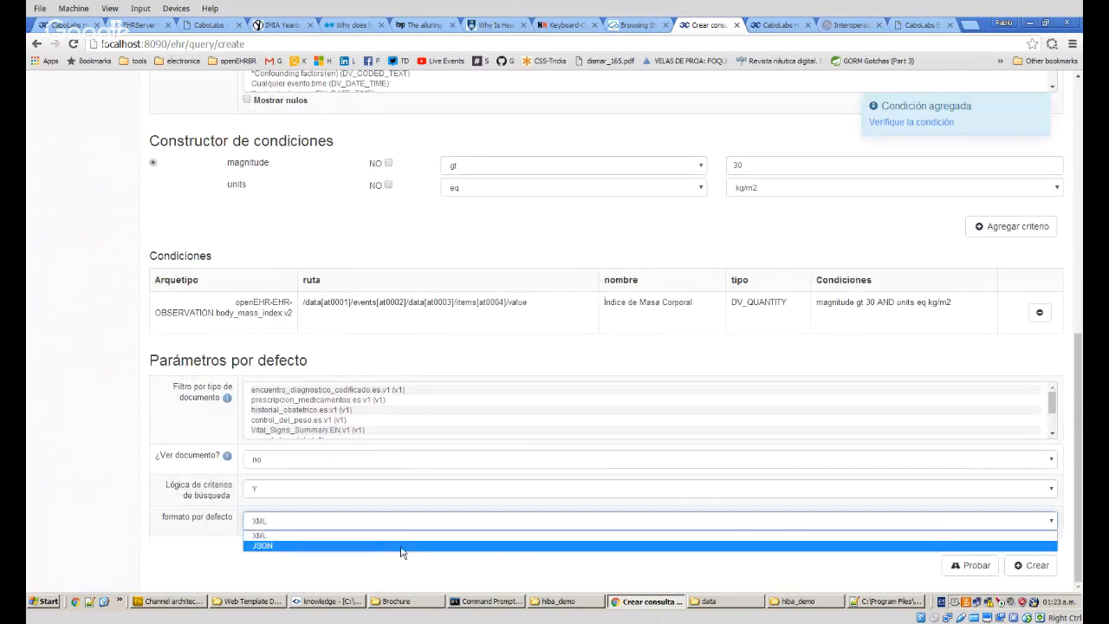
{"action": "left_click", "coordinate": [401, 546]}
Test the Obese or worst query without any filters and examine the returned compositions.
{"action": "left_click", "coordinate": [976, 564]}
{"action": "scroll", "coordinate": [892, 567], "scroll_direction": "down", "scroll_amount": 2}
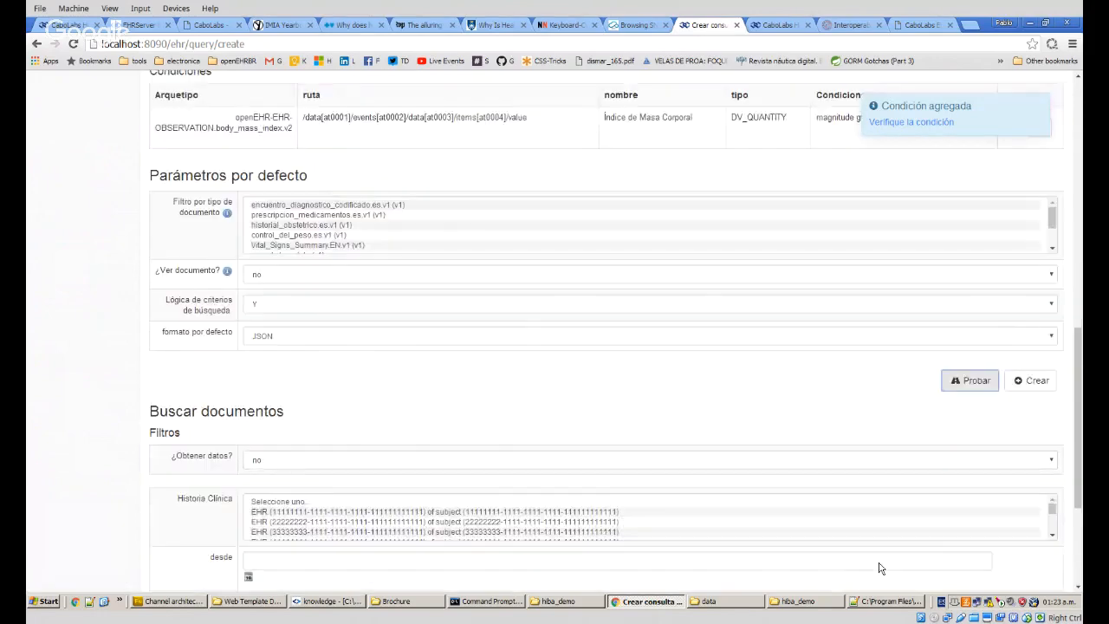
{"action": "scroll", "coordinate": [880, 568], "scroll_direction": "down", "scroll_amount": 1}
{"action": "scroll", "coordinate": [875, 569], "scroll_direction": "down", "scroll_amount": 3}
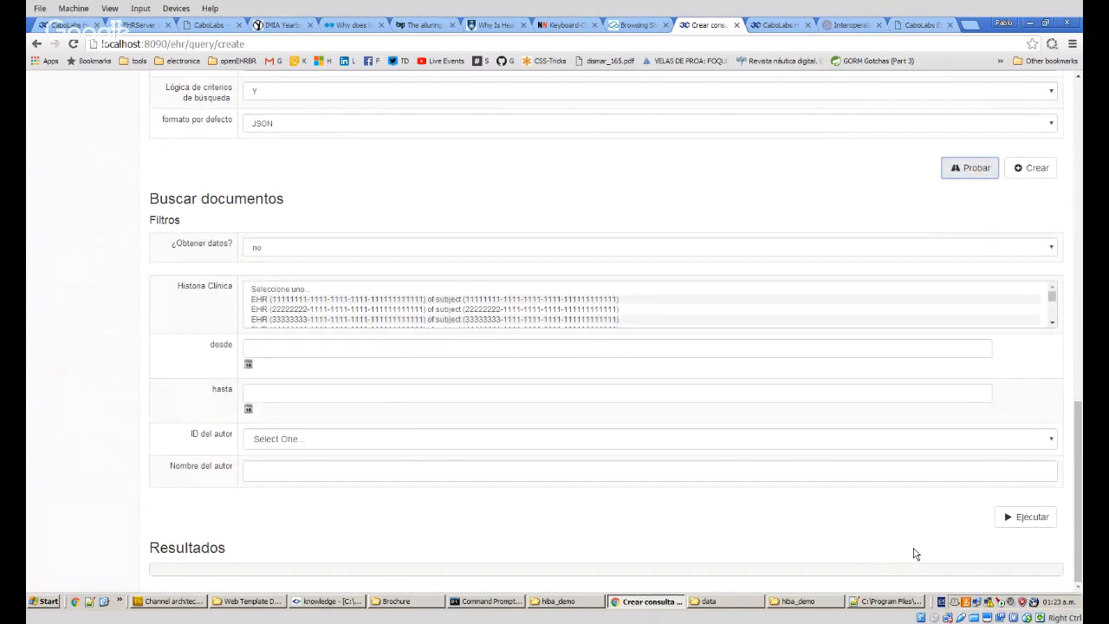
{"action": "left_click", "coordinate": [1028, 520]}
{"action": "scroll", "coordinate": [935, 527], "scroll_direction": "down", "scroll_amount": 3}
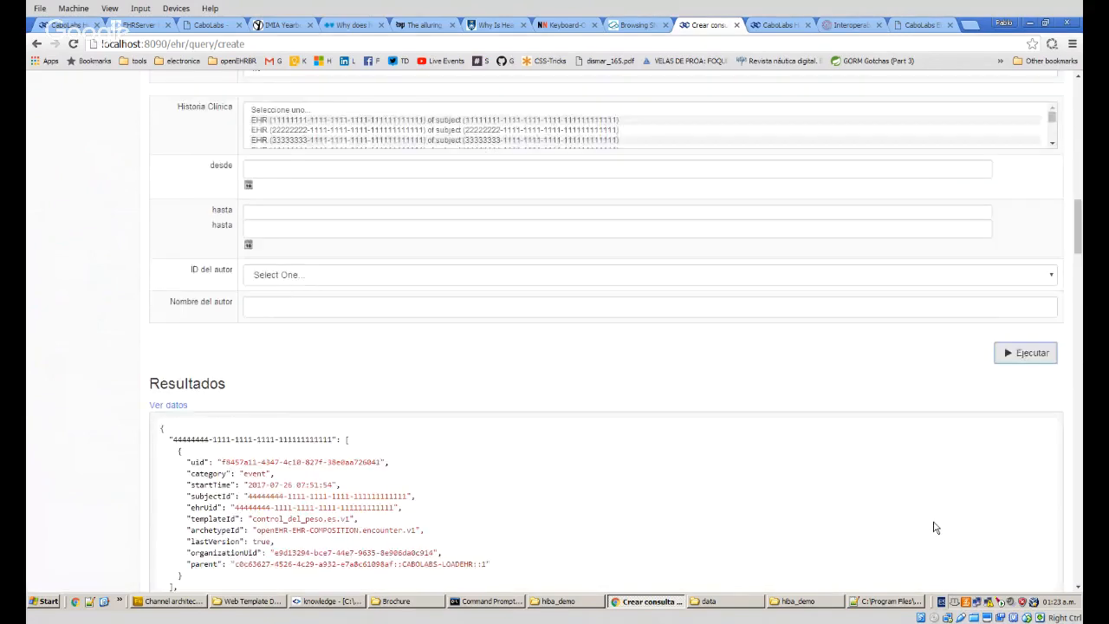
{"action": "scroll", "coordinate": [935, 527], "scroll_direction": "down", "scroll_amount": 3}
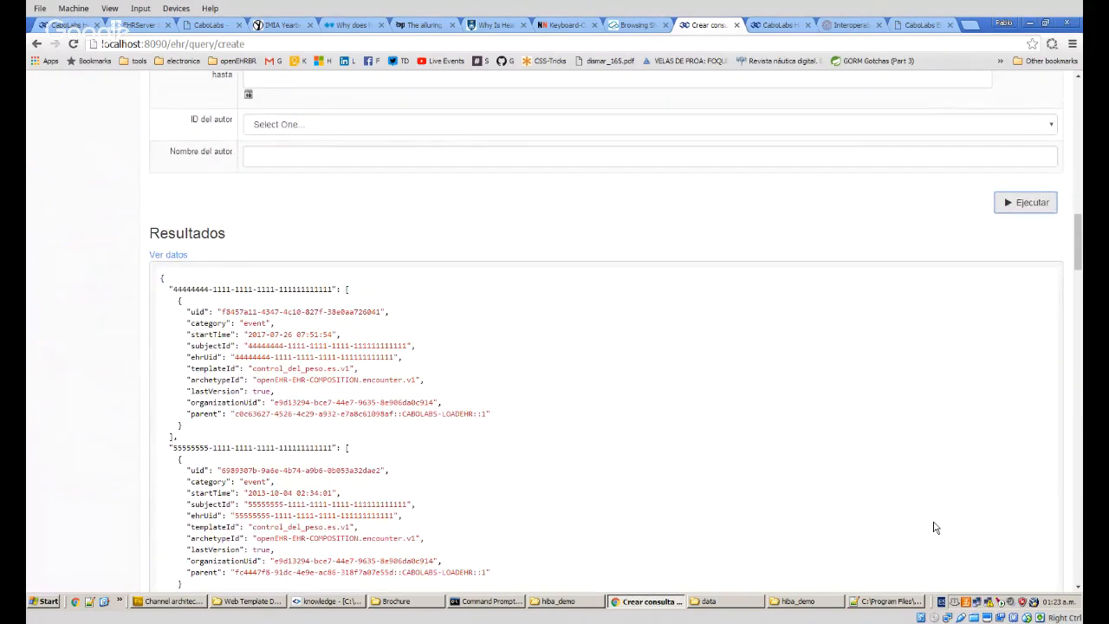
{"action": "scroll", "coordinate": [600, 314], "scroll_direction": "down", "scroll_amount": 3}
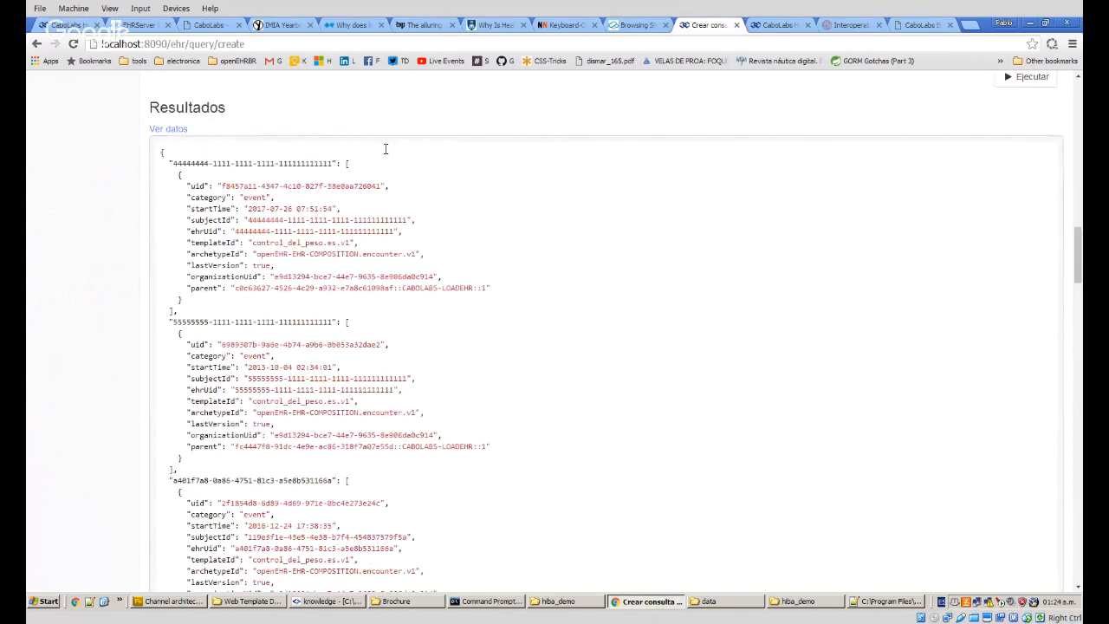
{"action": "left_click_drag", "start_coordinate": [385, 149], "coordinate": [343, 526]}
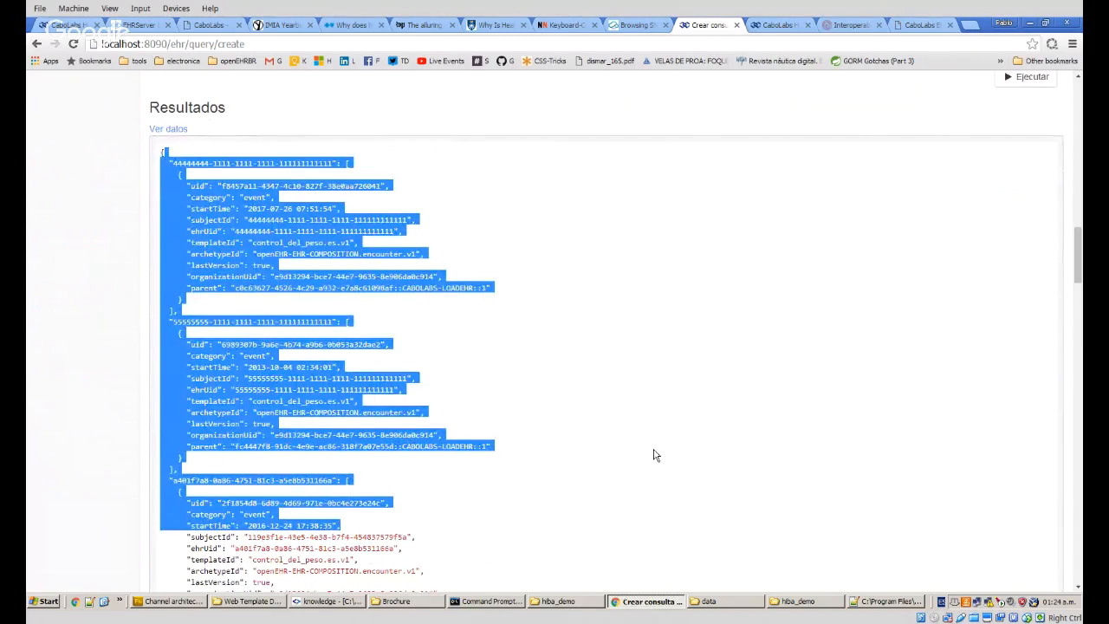
Create the Obese or worst query and return to the list of saved queries.
{"action": "scroll", "coordinate": [664, 451], "scroll_direction": "up", "scroll_amount": 10}
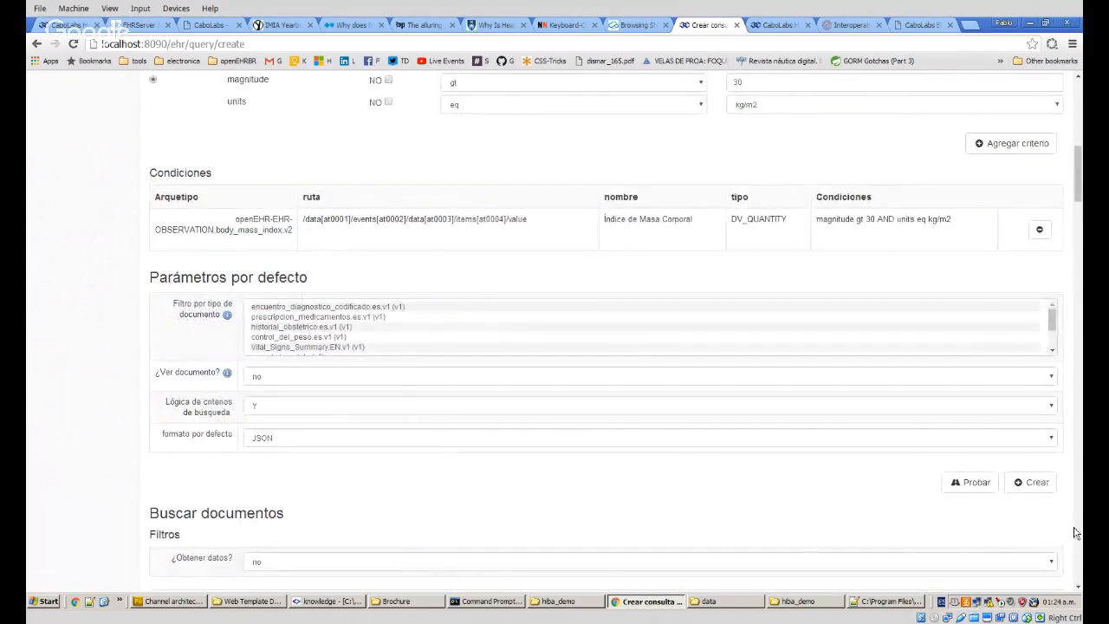
{"action": "left_click", "coordinate": [1028, 483]}
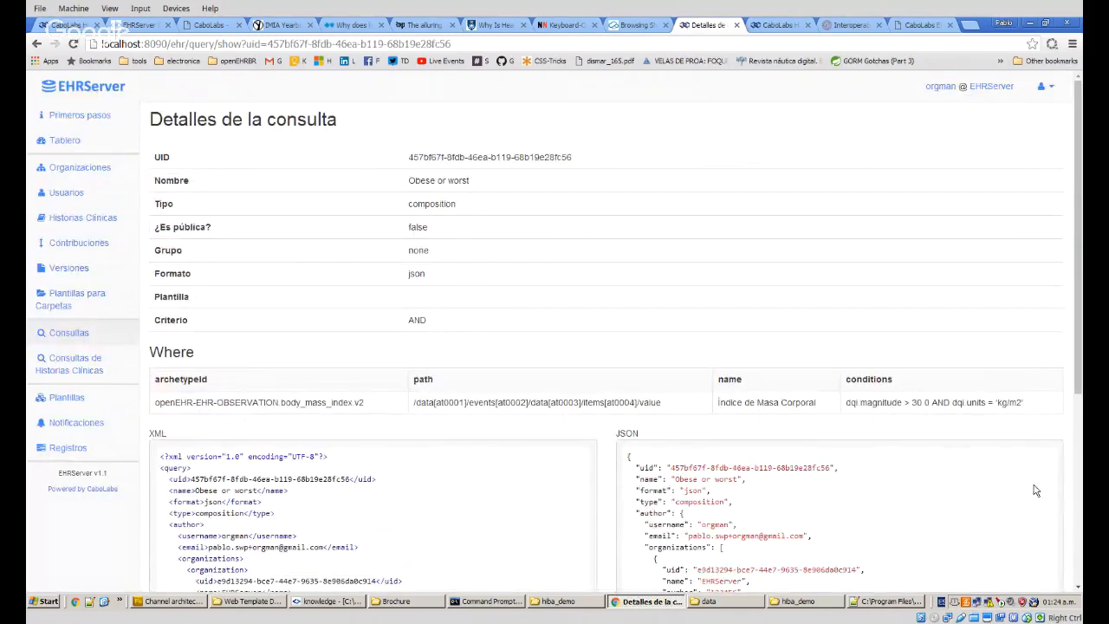
{"action": "left_click", "coordinate": [69, 340]}
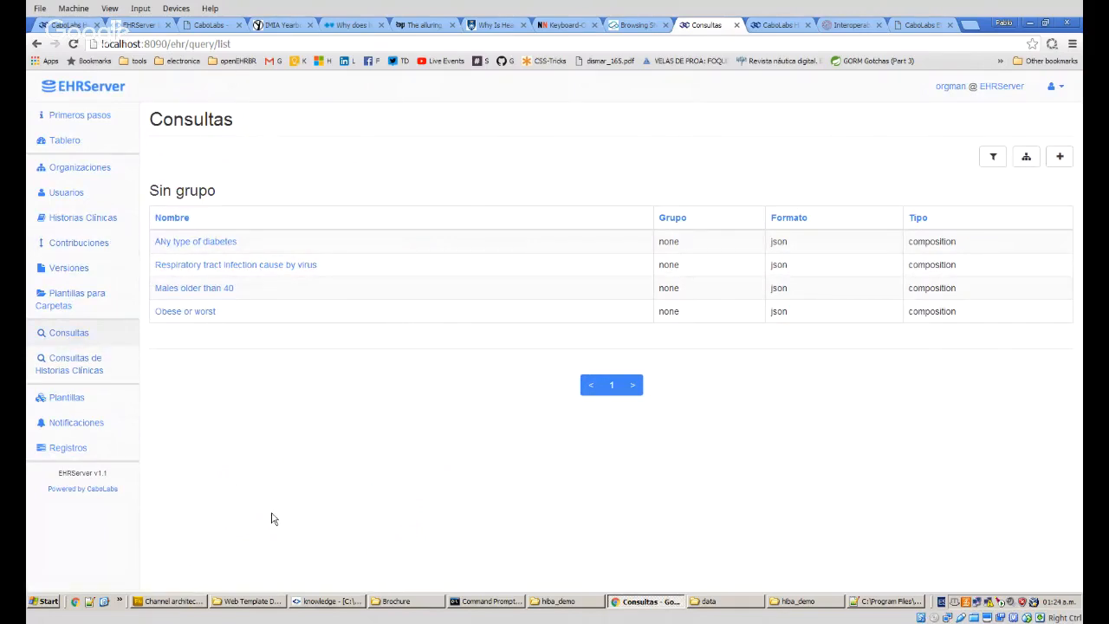
Create a new query group named Test queries.
{"action": "left_click", "coordinate": [1025, 158]}
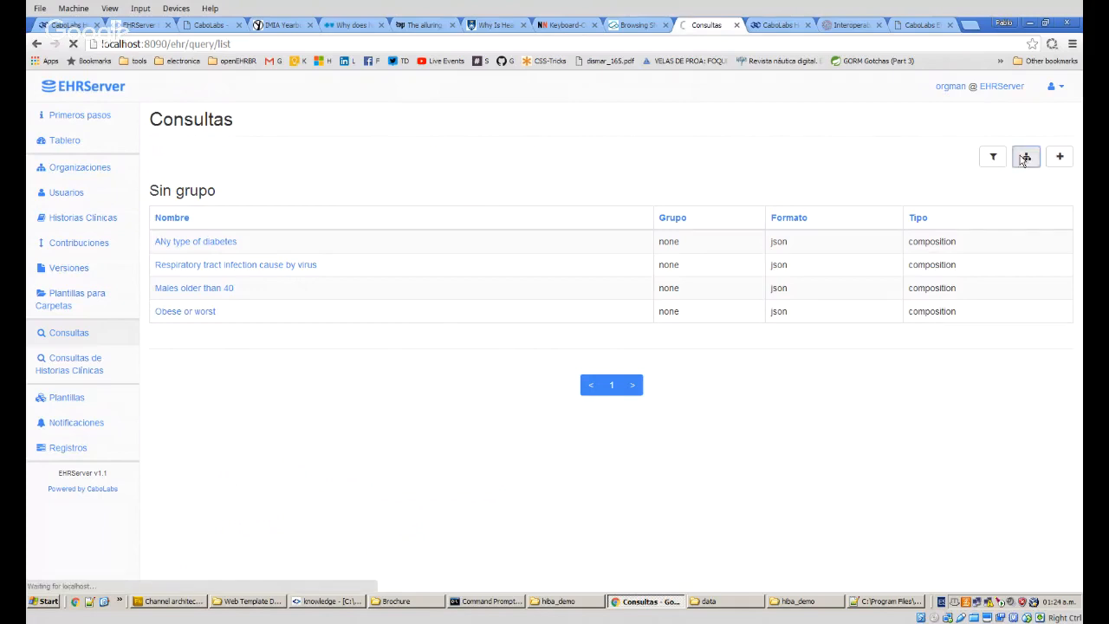
{"action": "left_click", "coordinate": [1057, 157]}
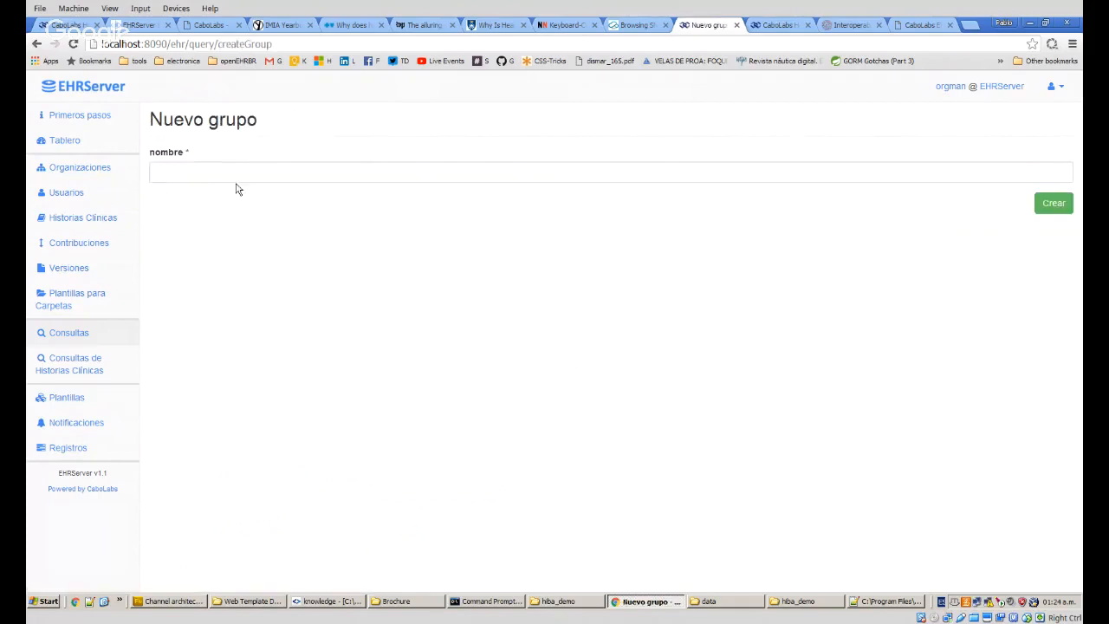
{"action": "left_click", "coordinate": [234, 180]}
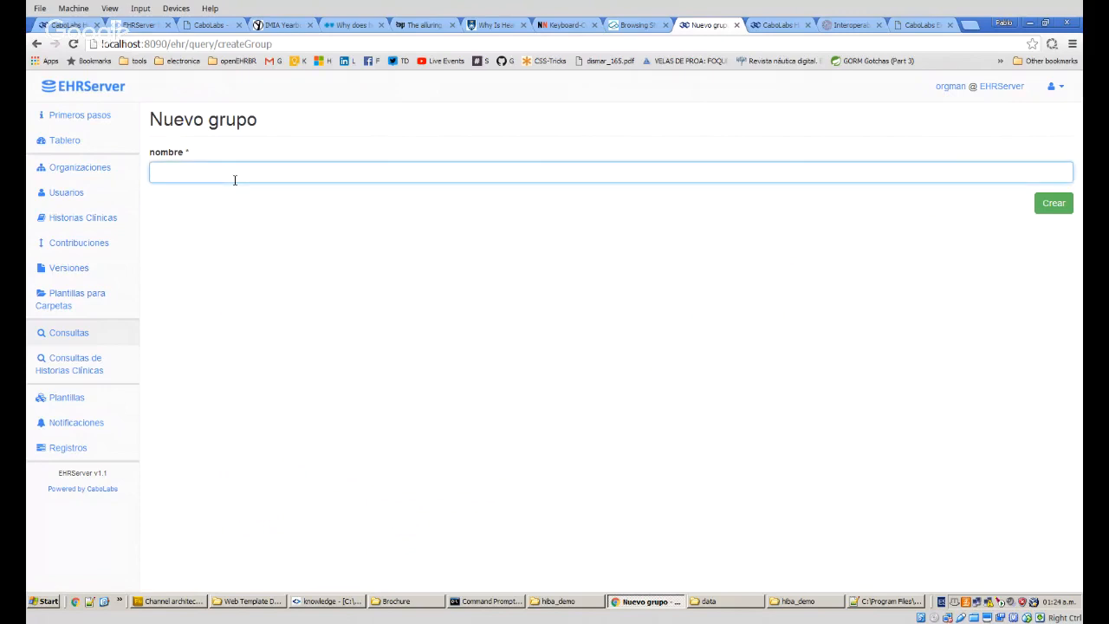
{"action": "type", "text": "Test queries"}
{"action": "left_click", "coordinate": [1068, 212]}
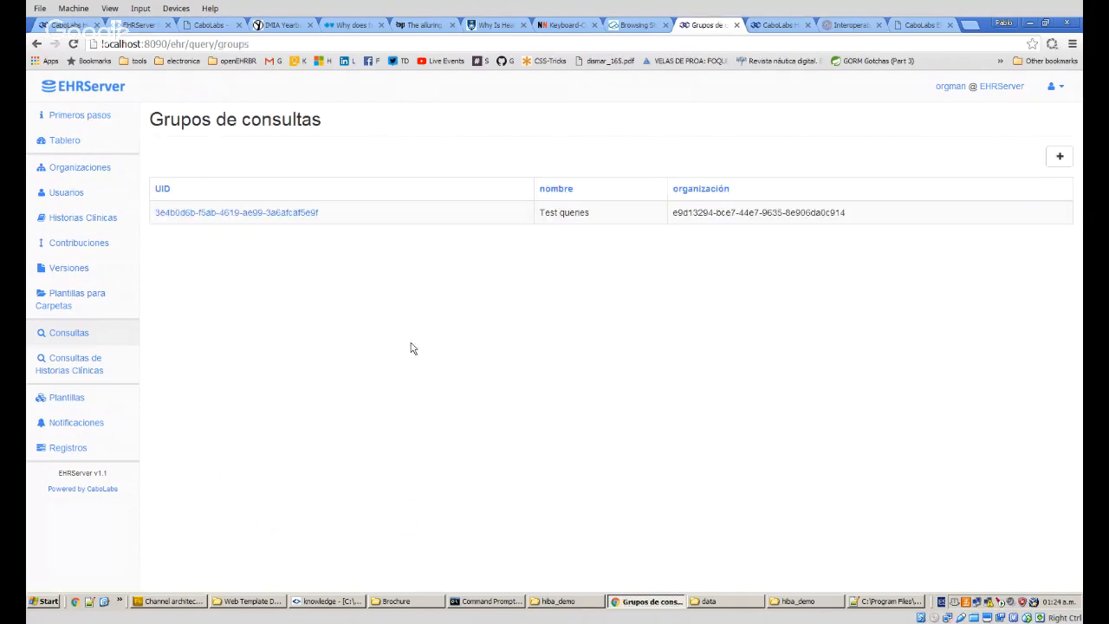
Return to the list of saved queries and open the details of all four queries in separate browser tabs.
{"action": "left_click", "coordinate": [67, 336]}
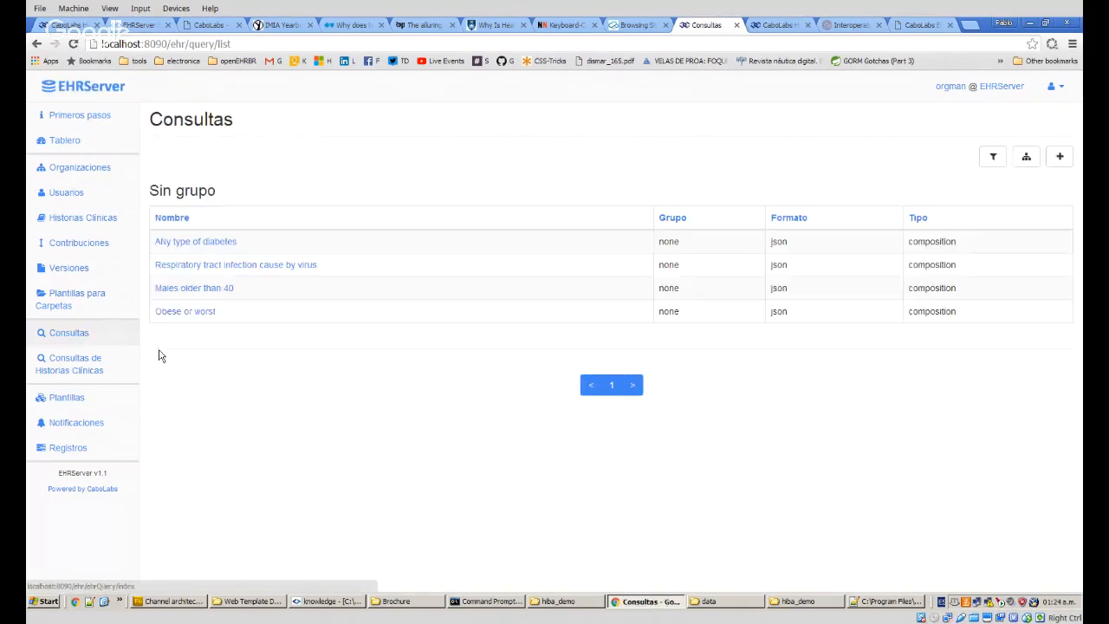
{"action": "middle_click", "coordinate": [217, 246]}
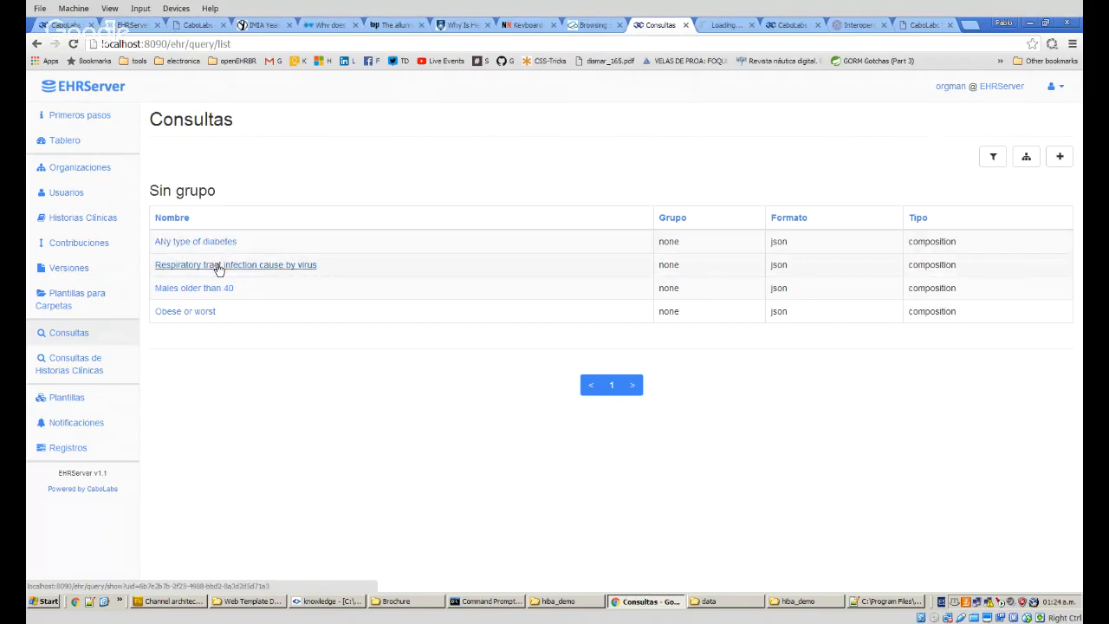
{"action": "middle_click", "coordinate": [218, 265]}
{"action": "middle_click", "coordinate": [218, 290]}
{"action": "middle_click", "coordinate": [202, 314]}
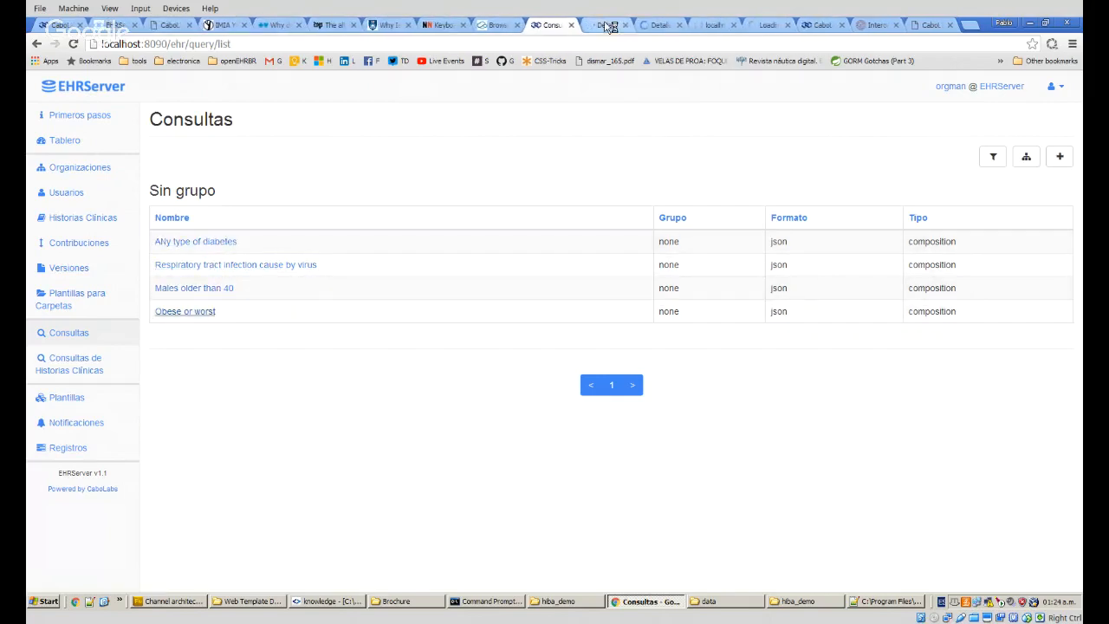
Open each of the four queries for editing in its own browser tab.
{"action": "key", "text": "ctrl+Tab"}
{"action": "scroll", "coordinate": [840, 417], "scroll_direction": "down", "scroll_amount": 5}
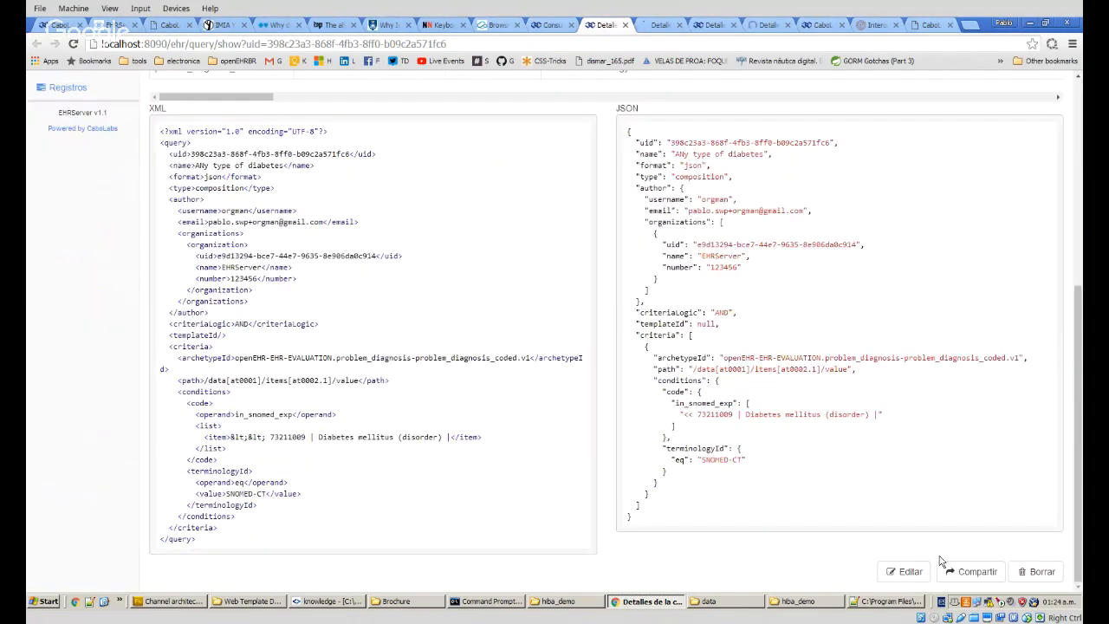
{"action": "left_click", "coordinate": [660, 26]}
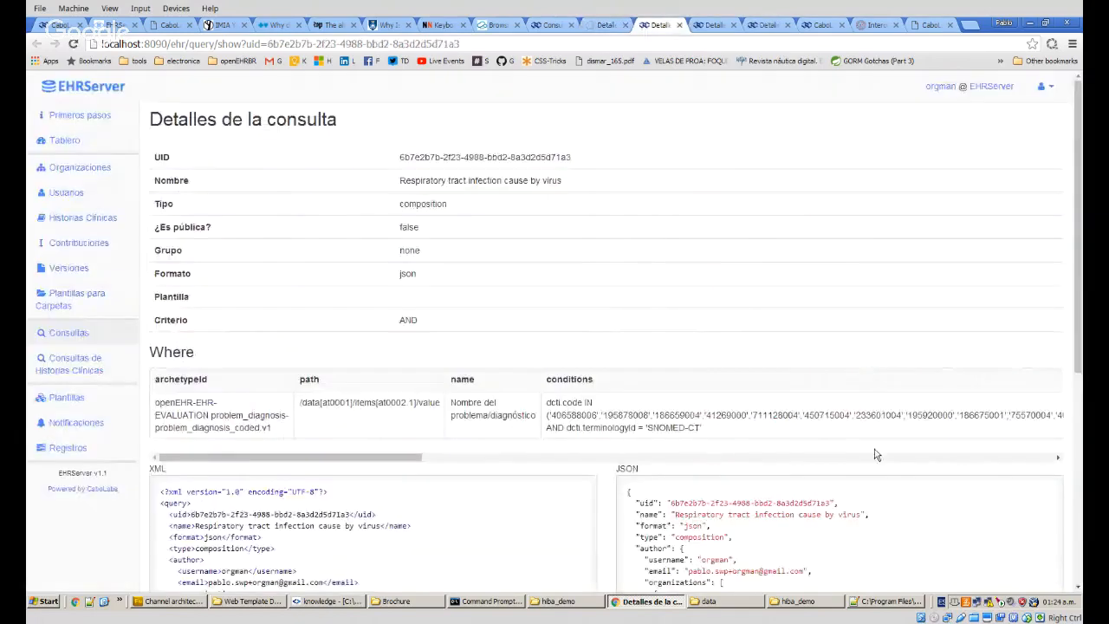
{"action": "scroll", "coordinate": [875, 453], "scroll_direction": "down", "scroll_amount": 5}
{"action": "left_click", "coordinate": [907, 576]}
{"action": "left_click", "coordinate": [713, 25]}
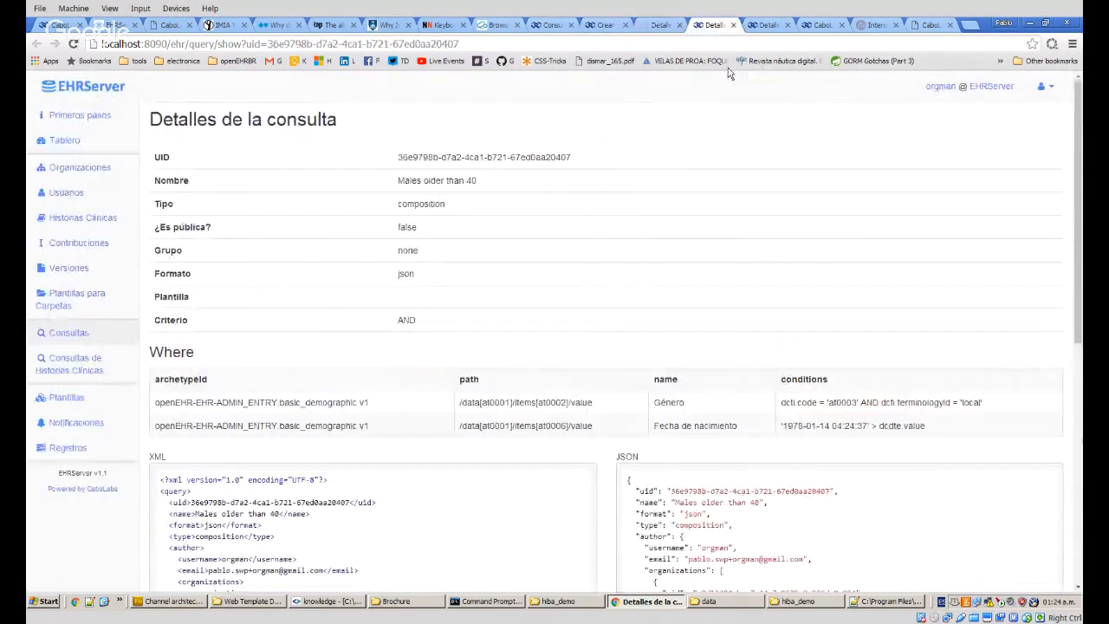
{"action": "scroll", "coordinate": [884, 540], "scroll_direction": "down", "scroll_amount": 10}
{"action": "left_click", "coordinate": [767, 24]}
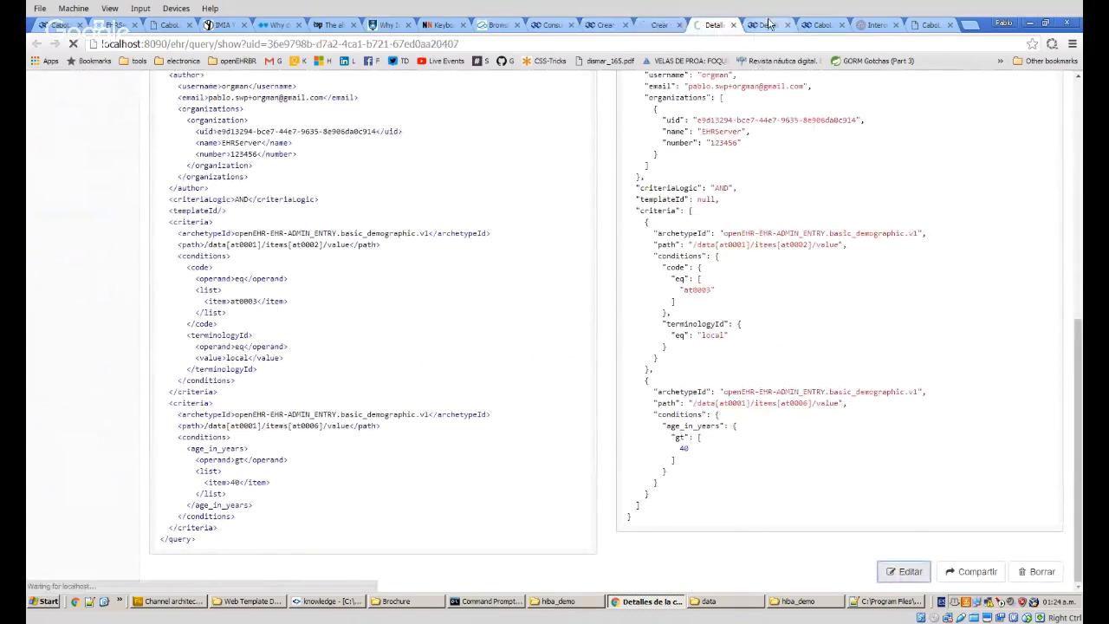
{"action": "scroll", "coordinate": [854, 434], "scroll_direction": "down", "scroll_amount": 10}
{"action": "left_click", "coordinate": [908, 572]}
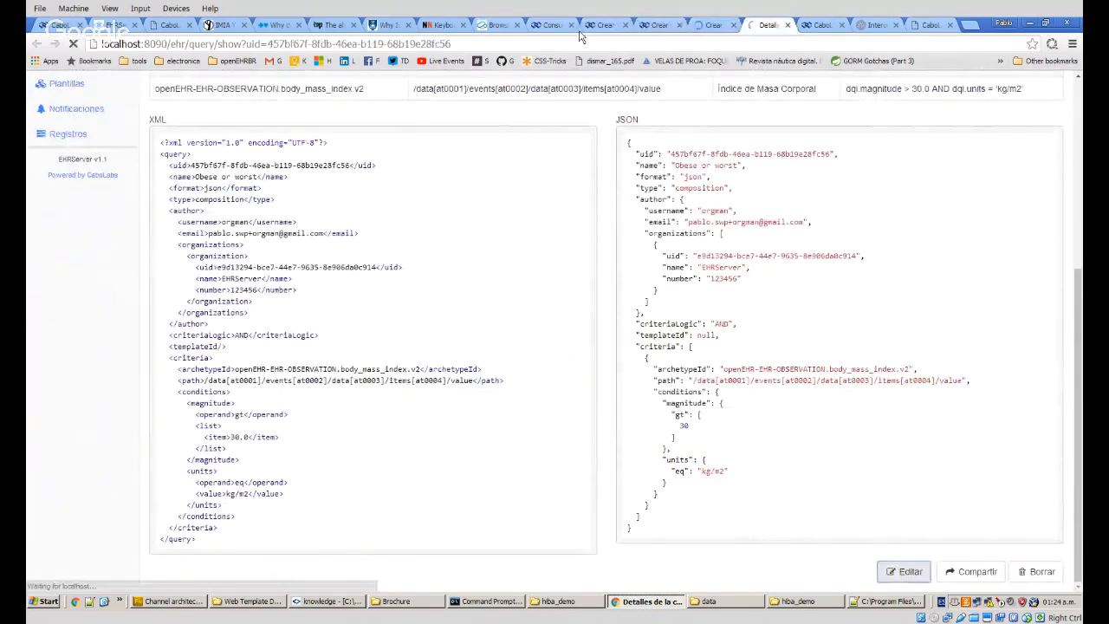
Assign the ANy type of diabetes query to the Test queries group and update it.
{"action": "left_click", "coordinate": [602, 24]}
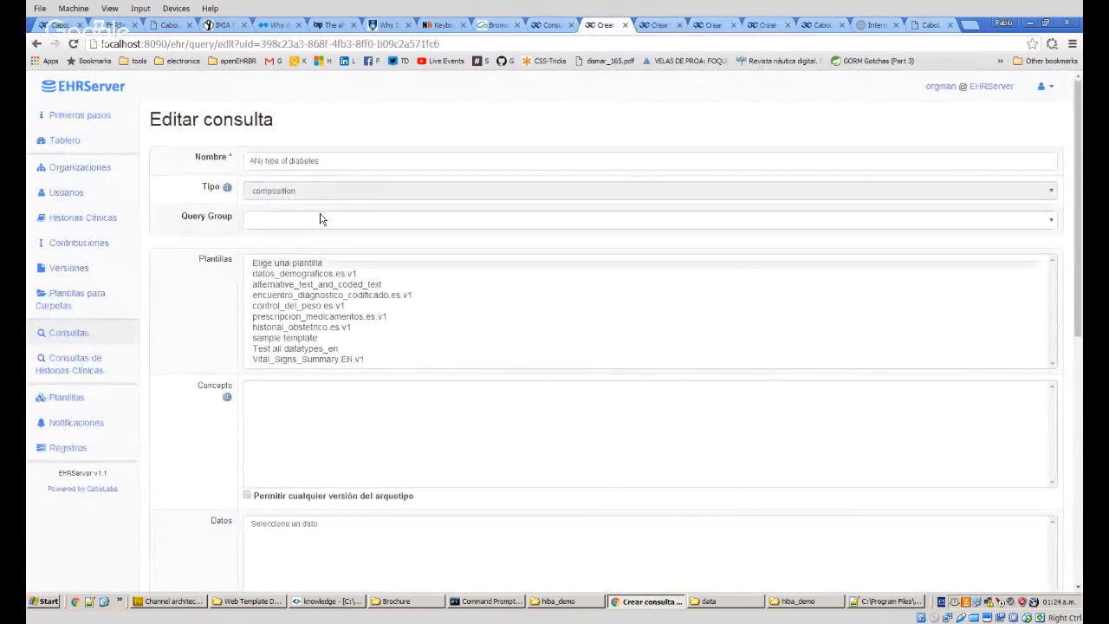
{"action": "left_click", "coordinate": [319, 223]}
{"action": "left_click", "coordinate": [319, 238]}
{"action": "scroll", "coordinate": [207, 313], "scroll_direction": "down", "scroll_amount": 10}
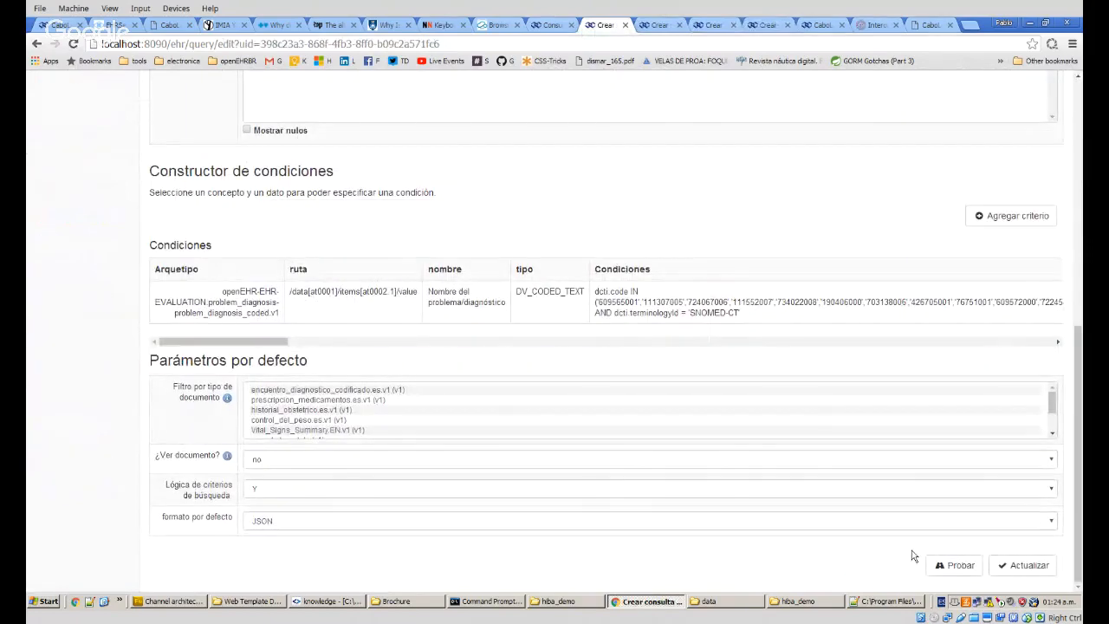
{"action": "left_click", "coordinate": [1025, 565]}
Assign the Respiratory tract infection cause by virus query to the Test queries group and update it.
{"action": "left_click", "coordinate": [650, 26]}
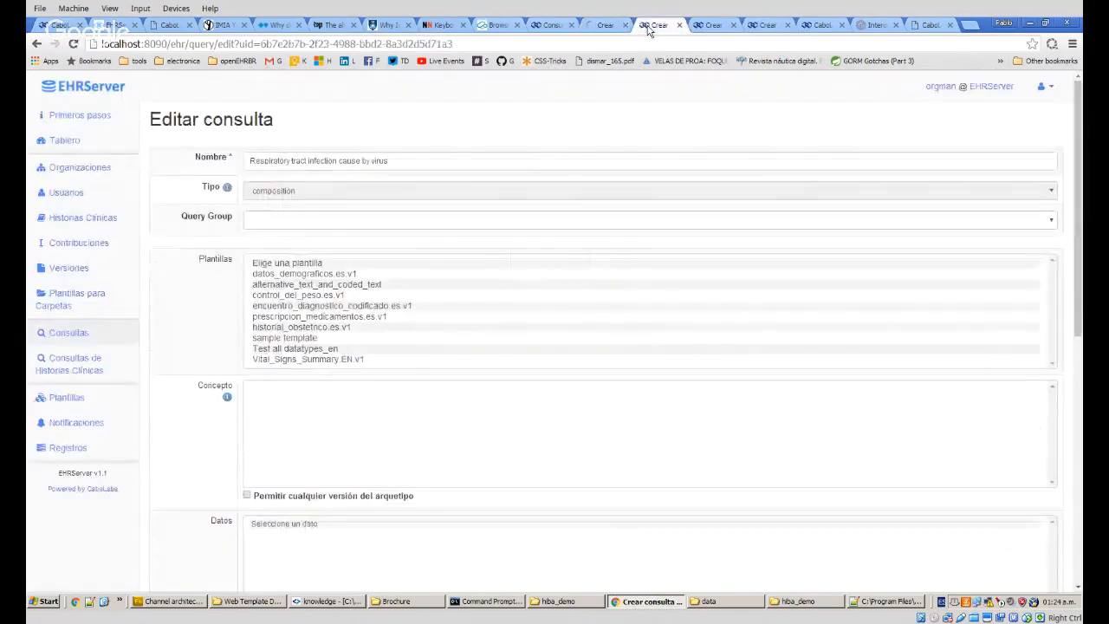
{"action": "left_click", "coordinate": [308, 222]}
{"action": "left_click", "coordinate": [291, 245]}
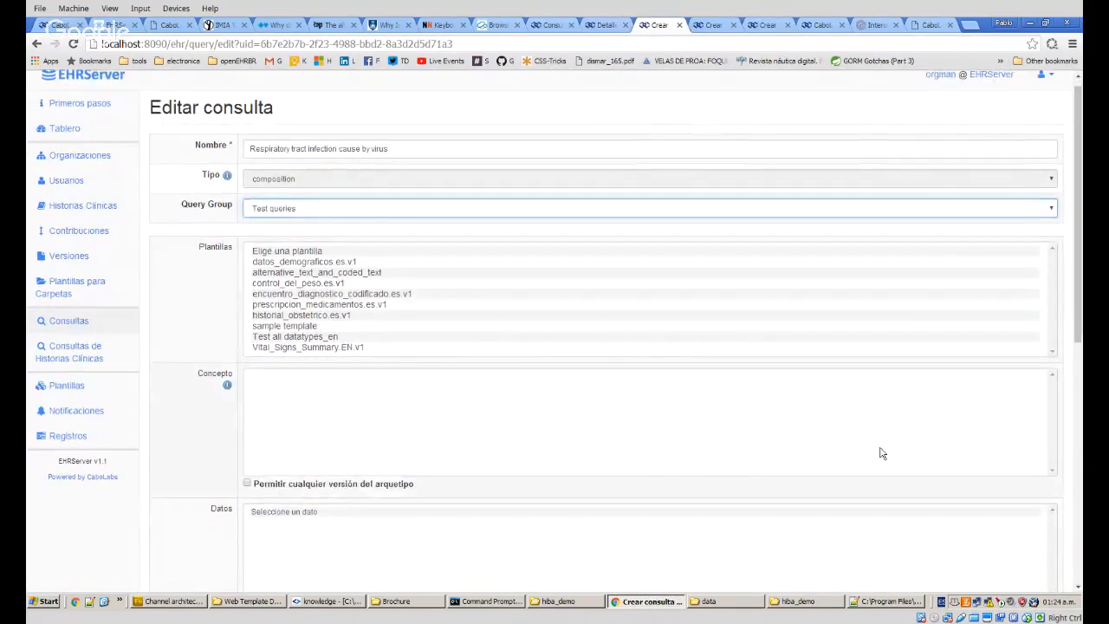
{"action": "scroll", "coordinate": [879, 451], "scroll_direction": "down", "scroll_amount": 10}
{"action": "left_click", "coordinate": [1021, 277]}
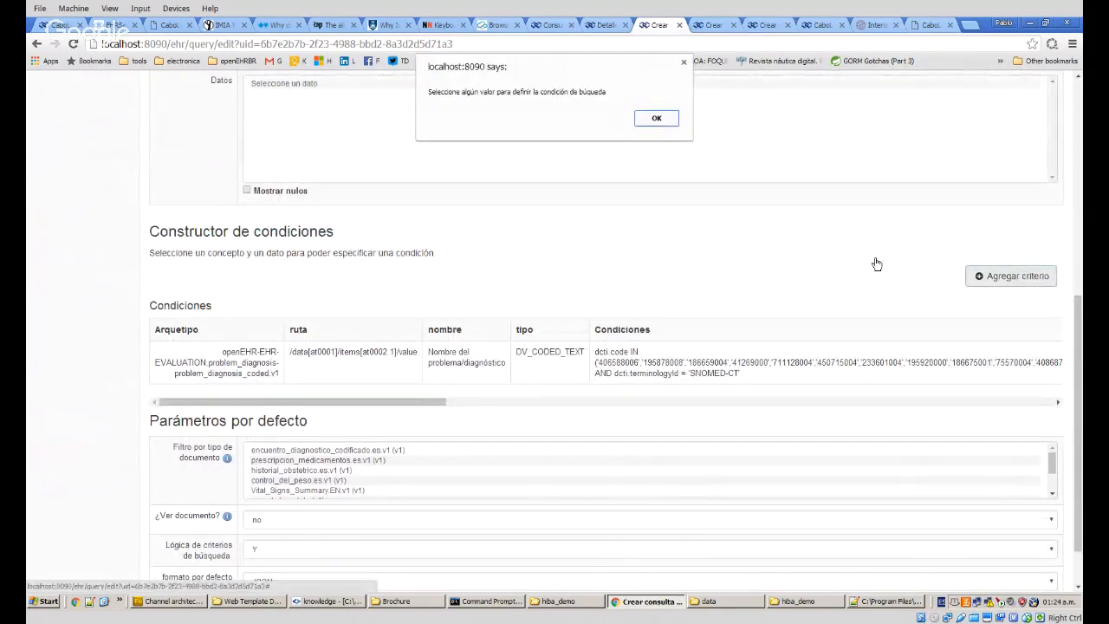
{"action": "left_click", "coordinate": [651, 119]}
{"action": "scroll", "coordinate": [840, 257], "scroll_direction": "down", "scroll_amount": 2}
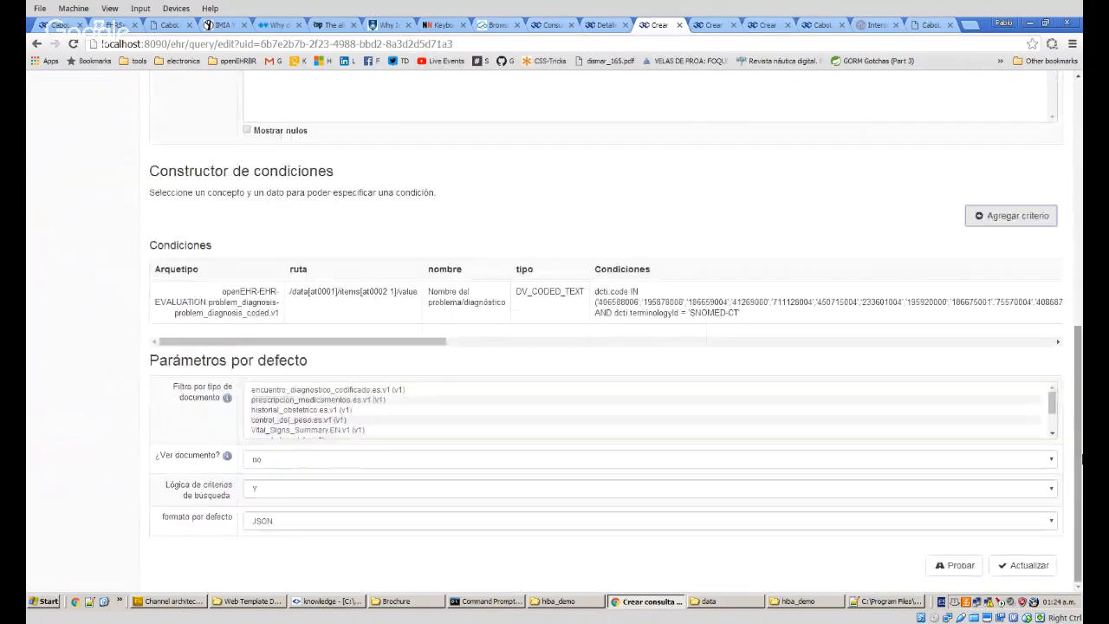
{"action": "left_click", "coordinate": [1024, 565]}
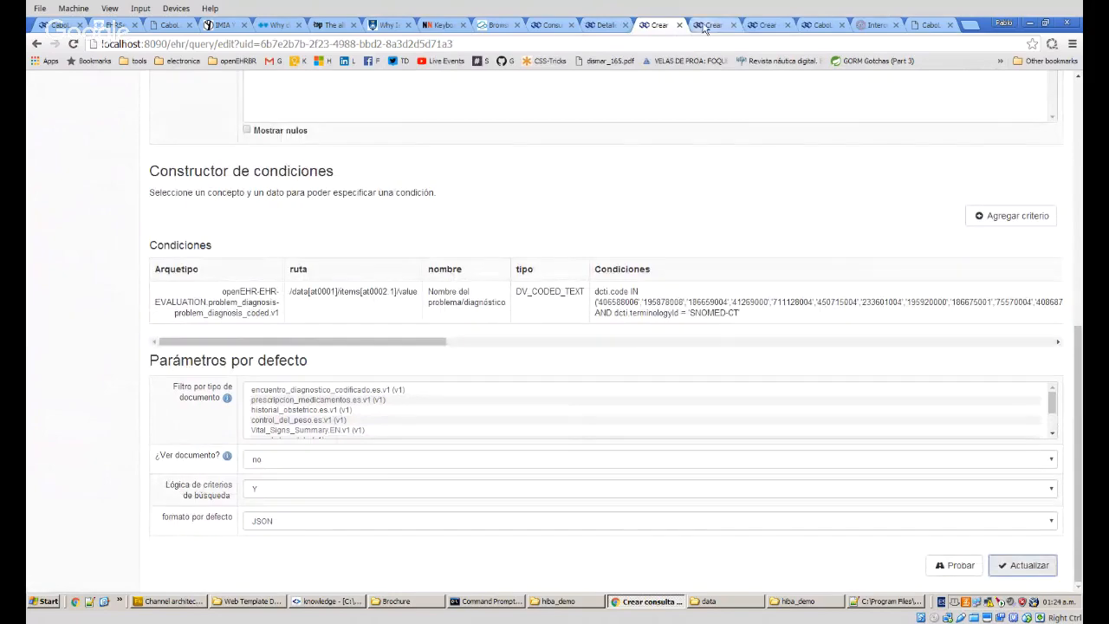
Assign the Males older than 40 query to the Test queries group and update it.
{"action": "left_click", "coordinate": [696, 28]}
{"action": "left_click", "coordinate": [282, 217]}
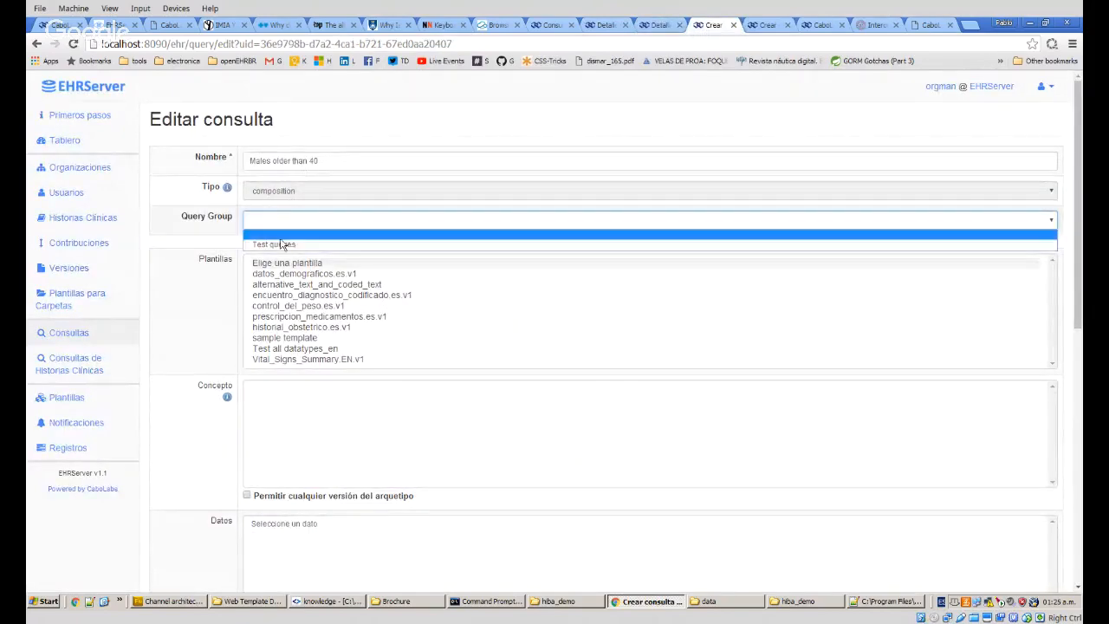
{"action": "left_click", "coordinate": [281, 240]}
{"action": "scroll", "coordinate": [867, 442], "scroll_direction": "down", "scroll_amount": 4}
{"action": "scroll", "coordinate": [994, 480], "scroll_direction": "down", "scroll_amount": 3}
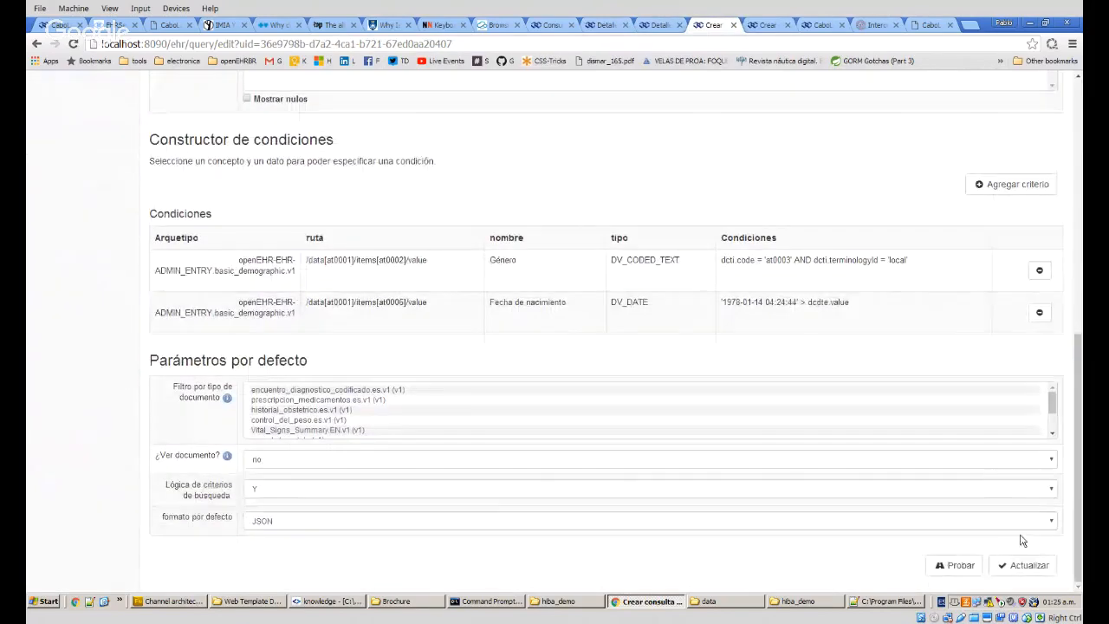
{"action": "left_click", "coordinate": [1022, 563]}
Assign the Obese or worst query to the Test queries group and update it.
{"action": "left_click", "coordinate": [759, 26]}
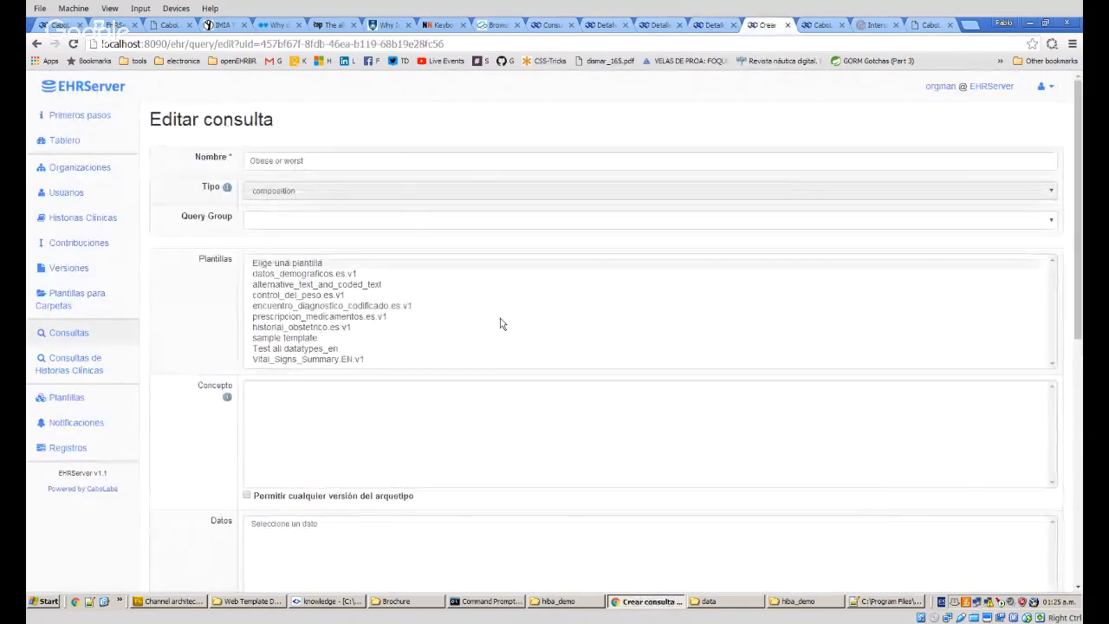
{"action": "left_click", "coordinate": [275, 218]}
{"action": "left_click", "coordinate": [286, 245]}
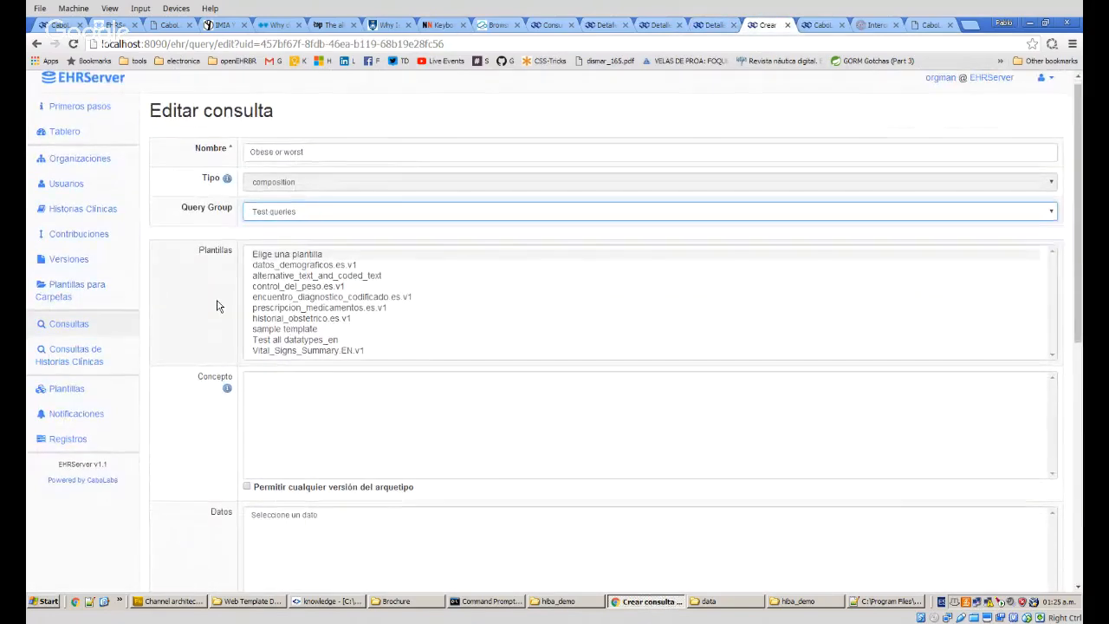
{"action": "scroll", "coordinate": [607, 390], "scroll_direction": "down", "scroll_amount": 4}
{"action": "scroll", "coordinate": [979, 460], "scroll_direction": "down", "scroll_amount": 2}
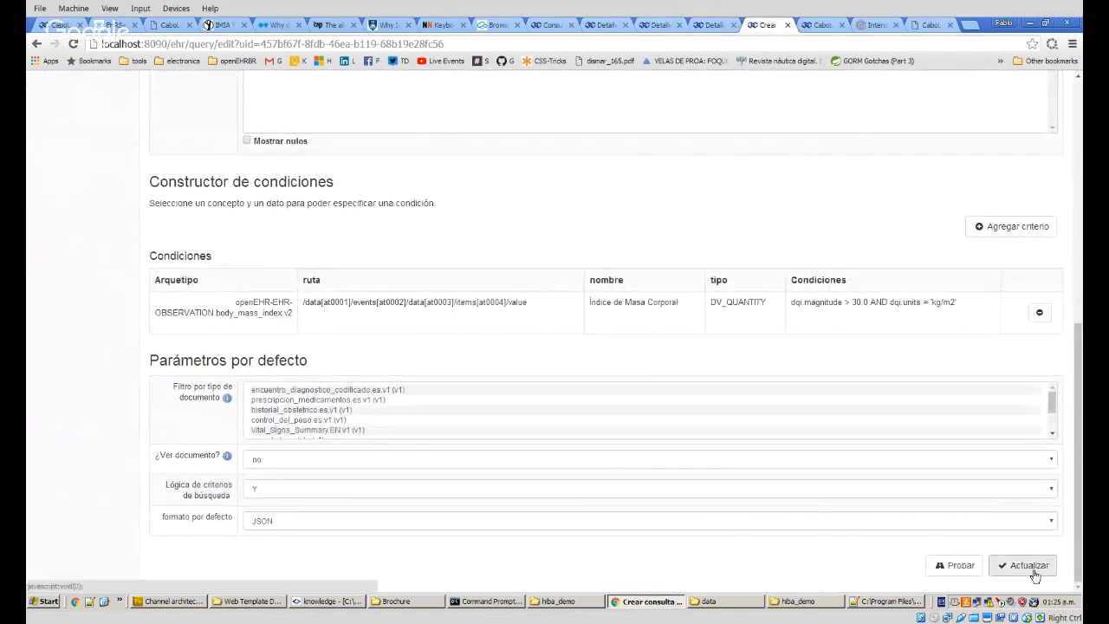
{"action": "left_click", "coordinate": [1034, 575]}
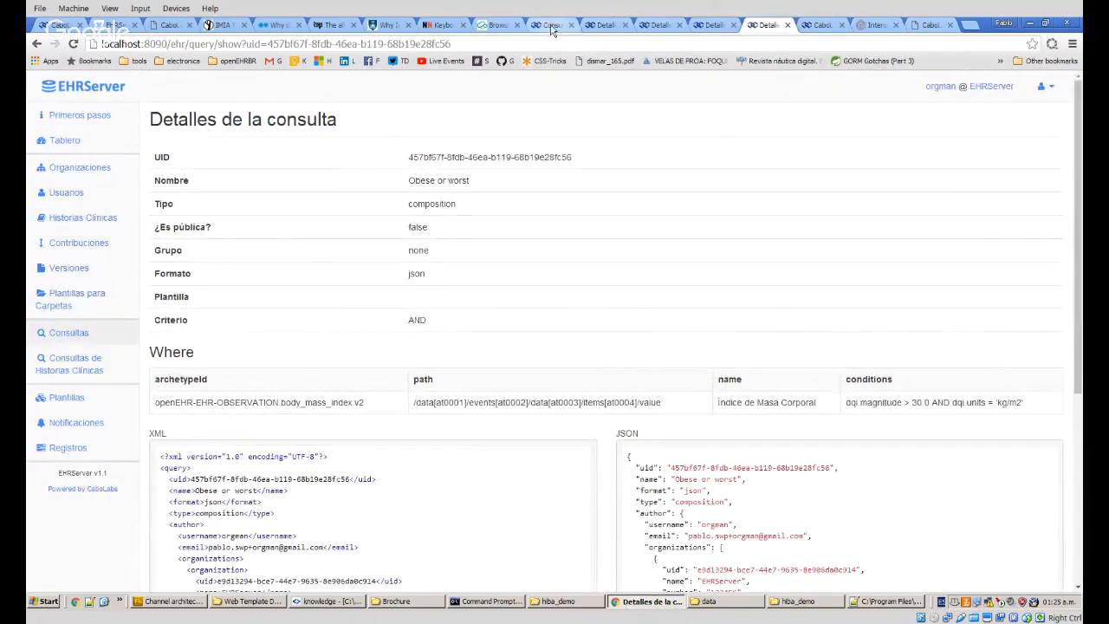
Close the four query detail tabs and reload the query list.
{"action": "left_click", "coordinate": [624, 24]}
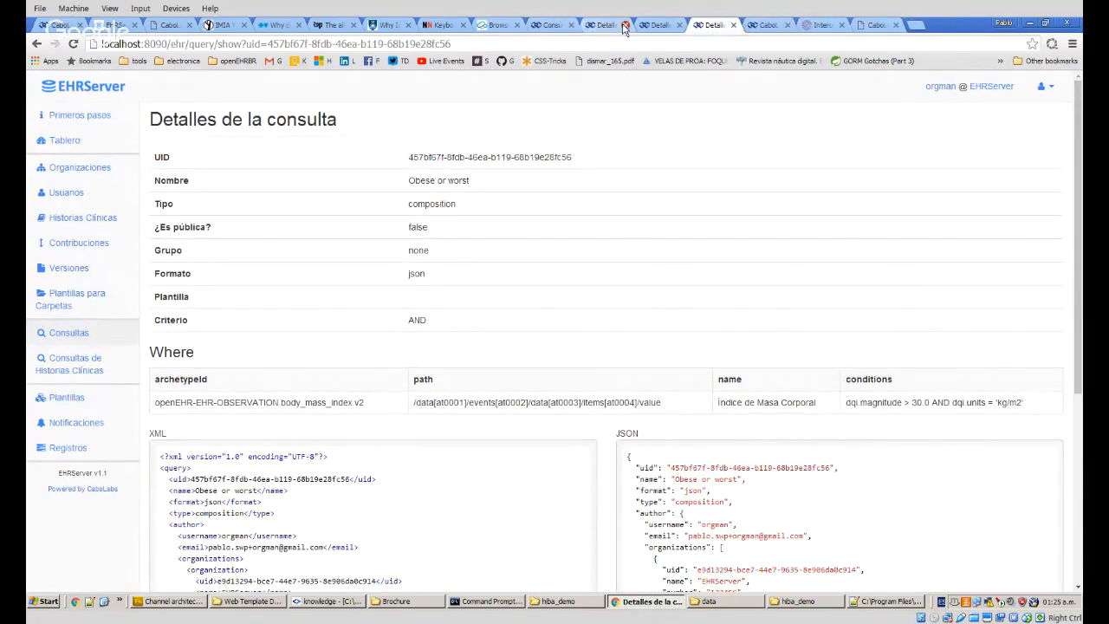
{"action": "left_click", "coordinate": [625, 24]}
{"action": "left_click", "coordinate": [625, 24]}
{"action": "left_click", "coordinate": [625, 25]}
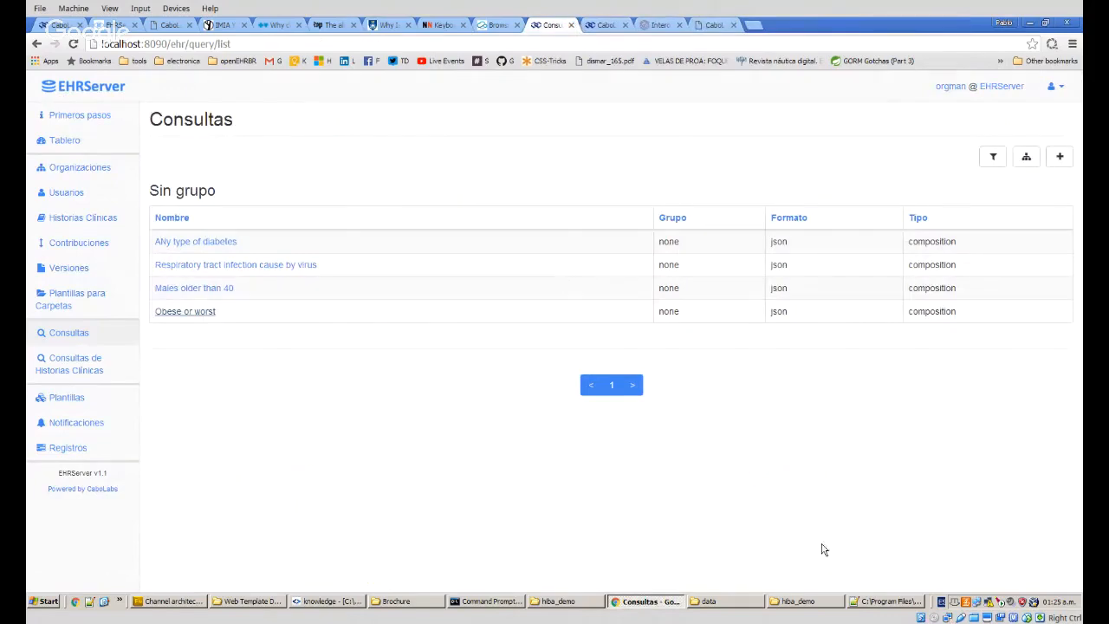
{"action": "key", "text": "F5"}
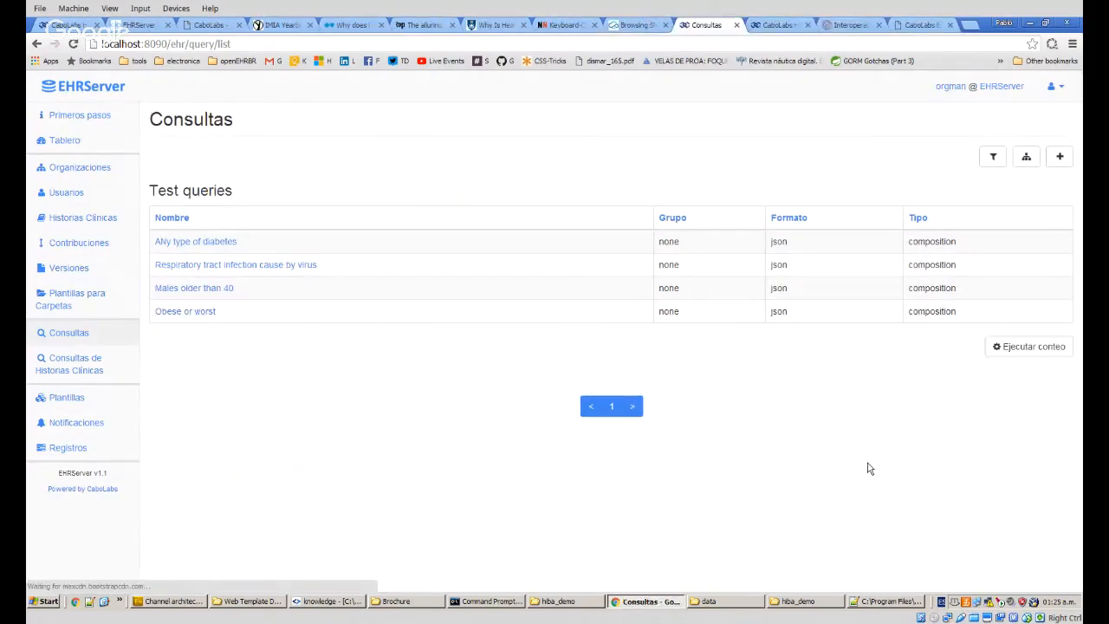
Run the count for the Test queries group and dismiss the notifications.
{"action": "left_click", "coordinate": [1037, 349]}
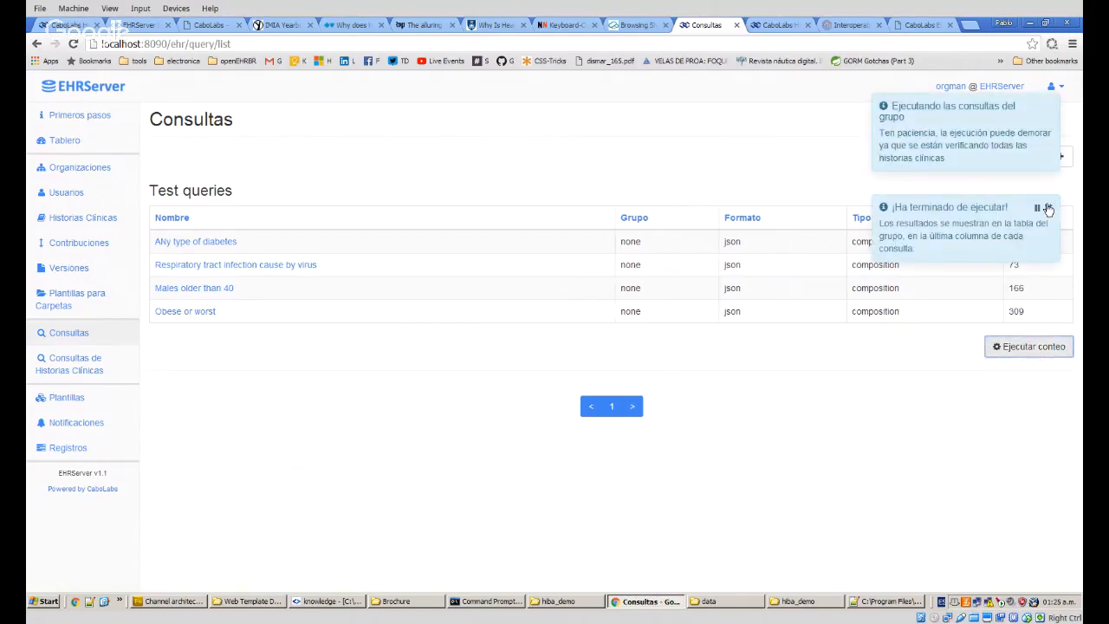
{"action": "left_click", "coordinate": [1049, 209]}
{"action": "left_click", "coordinate": [1050, 107]}
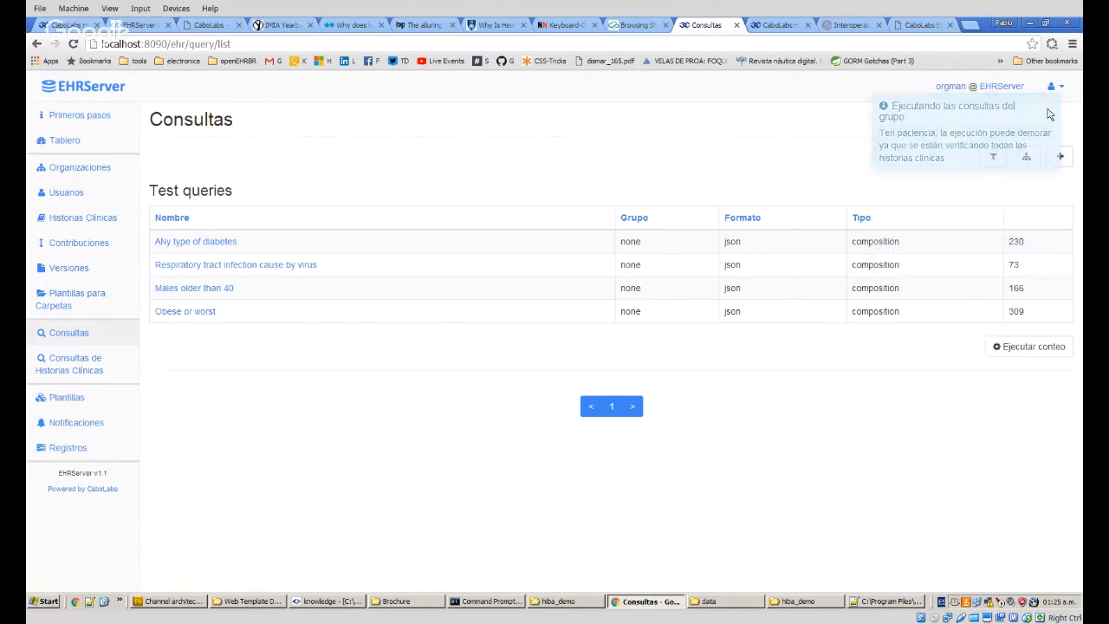
Examine the count for each query in the Test queries group, from Obese or worst up to ANy type of diabetes.
{"action": "double_click", "coordinate": [1014, 311]}
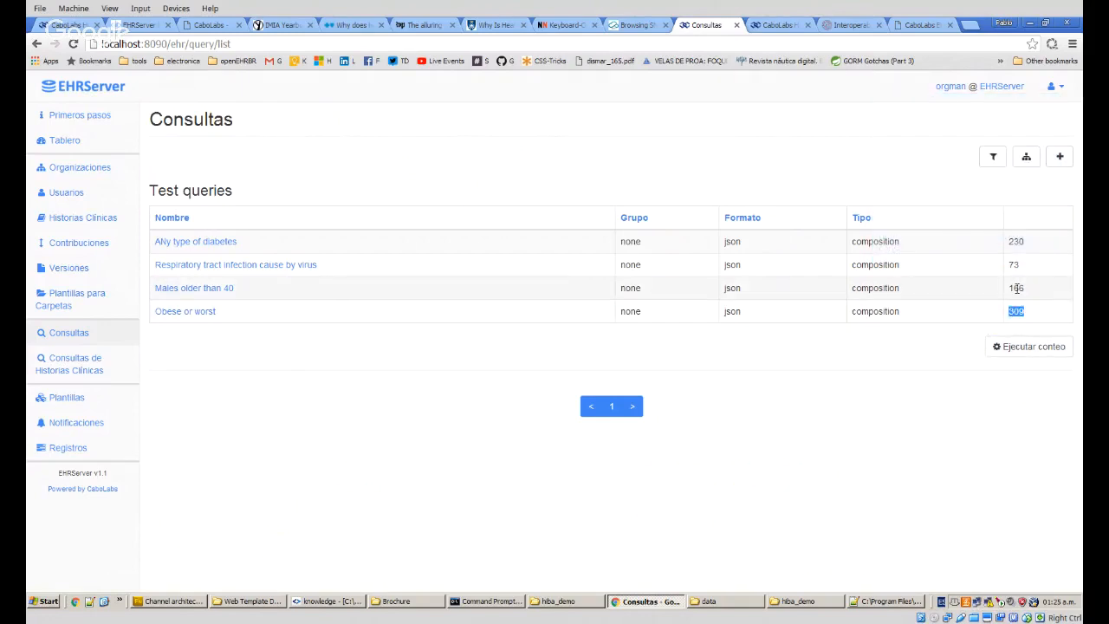
{"action": "double_click", "coordinate": [1016, 287]}
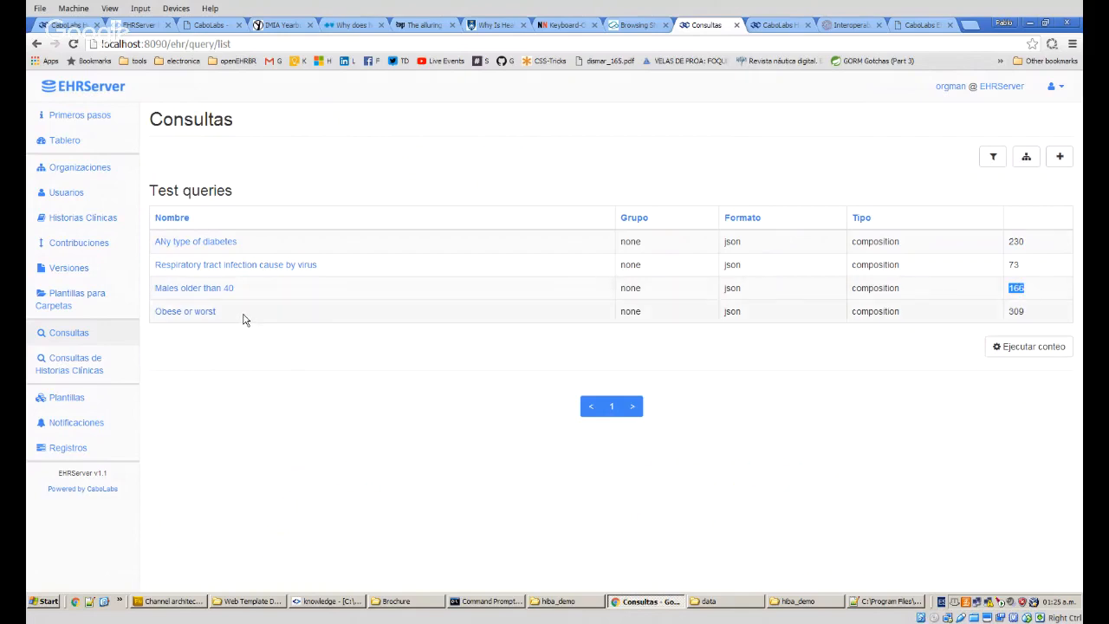
{"action": "left_click_drag", "start_coordinate": [245, 318], "coordinate": [151, 311]}
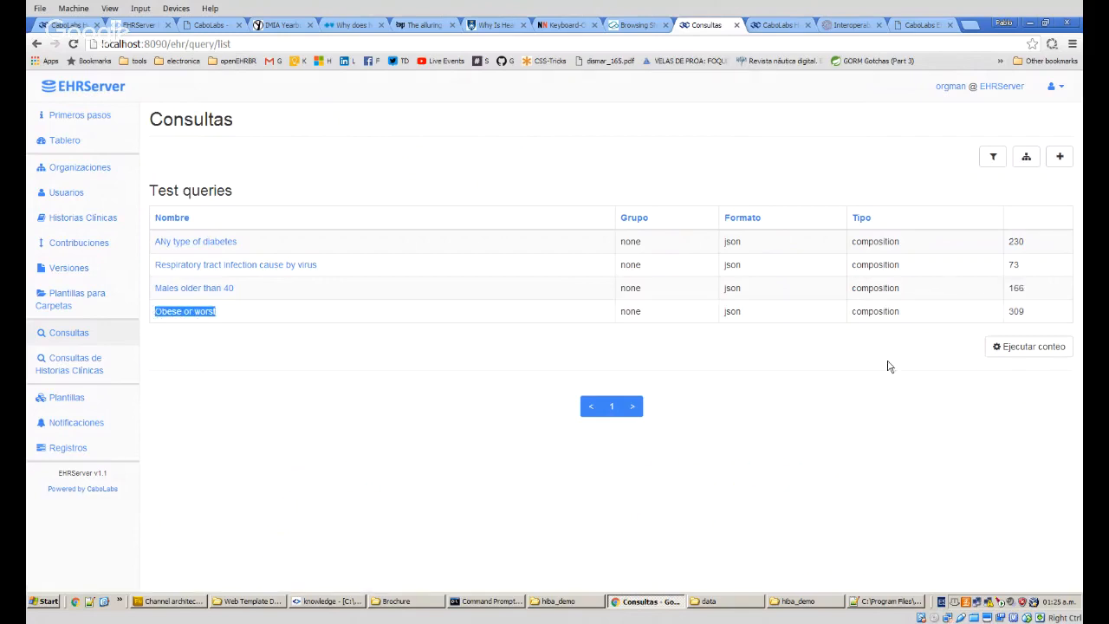
{"action": "double_click", "coordinate": [1015, 312]}
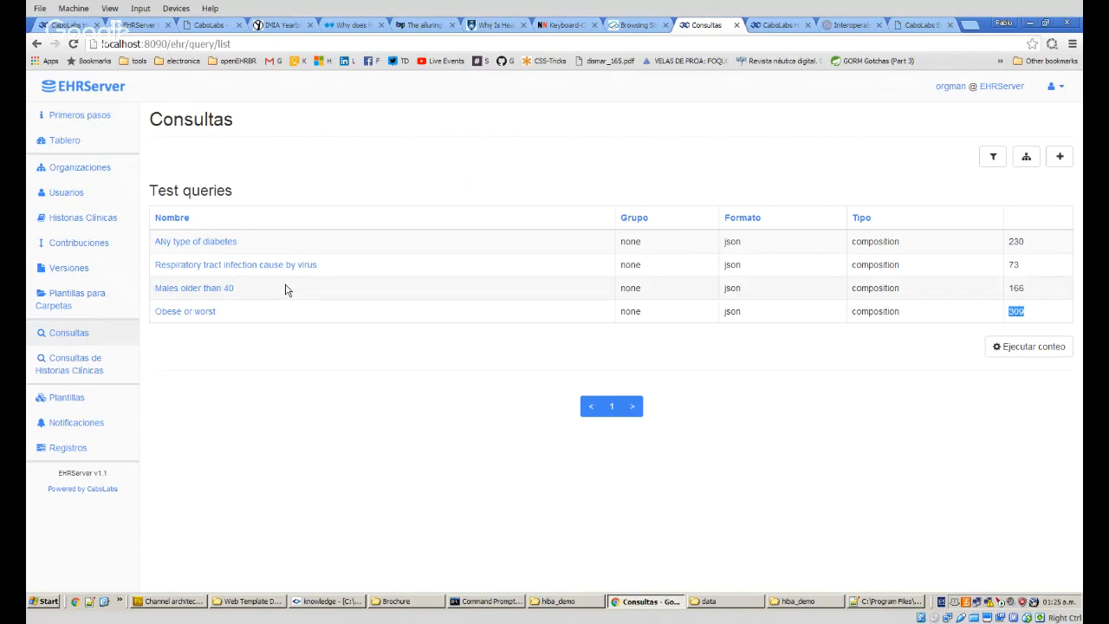
{"action": "left_click_drag", "start_coordinate": [287, 290], "coordinate": [153, 289]}
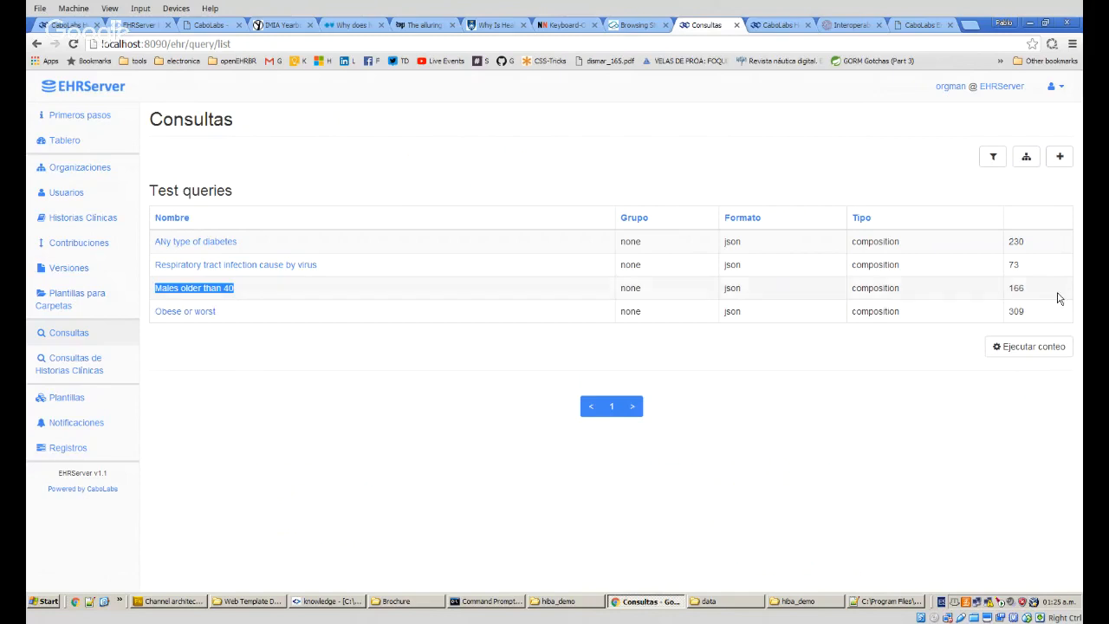
{"action": "double_click", "coordinate": [1030, 293]}
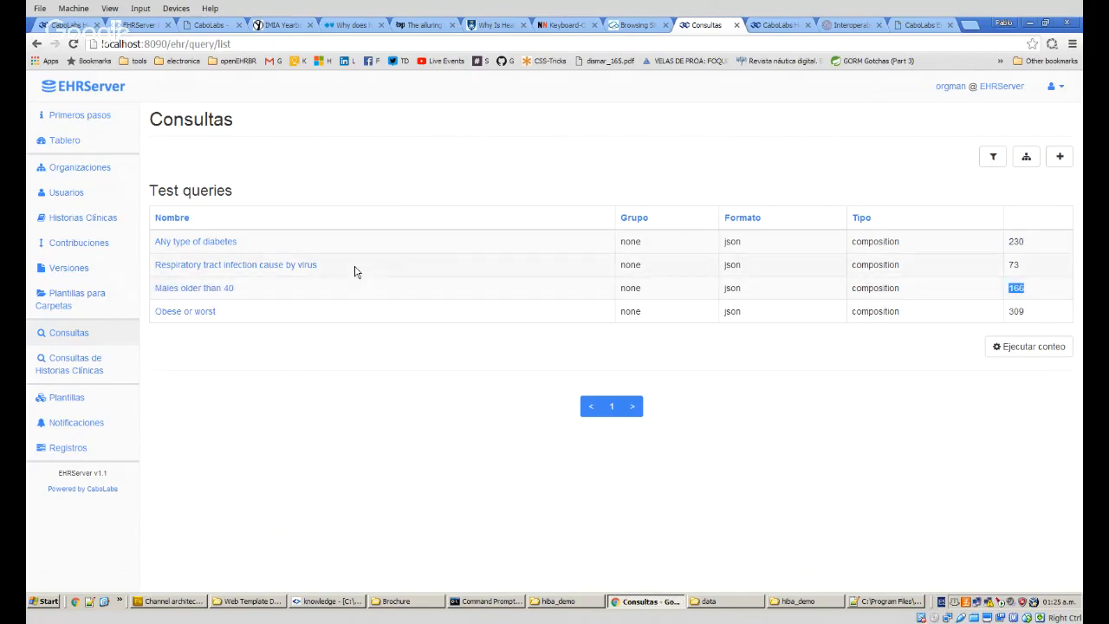
{"action": "left_click_drag", "start_coordinate": [379, 269], "coordinate": [146, 268]}
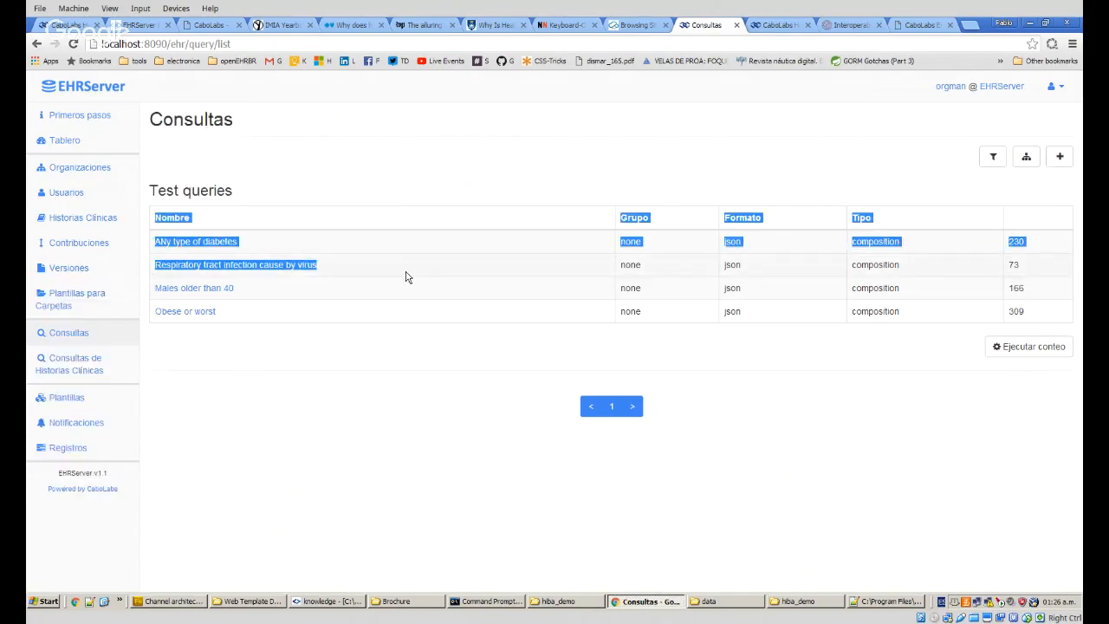
{"action": "double_click", "coordinate": [1013, 265]}
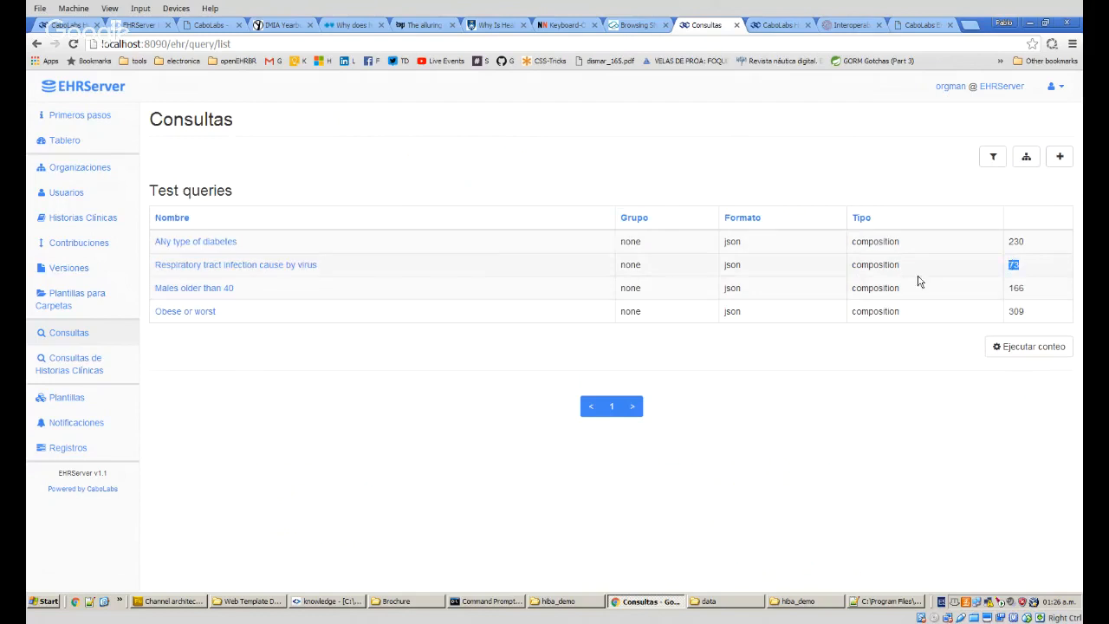
{"action": "triple_click", "coordinate": [279, 241]}
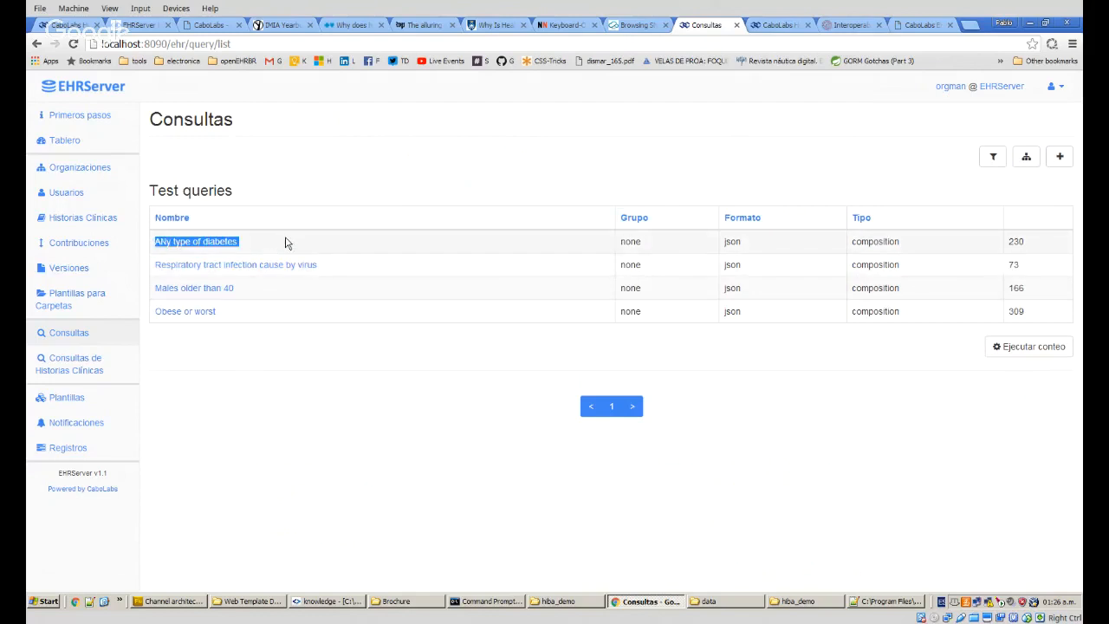
{"action": "double_click", "coordinate": [1015, 242]}
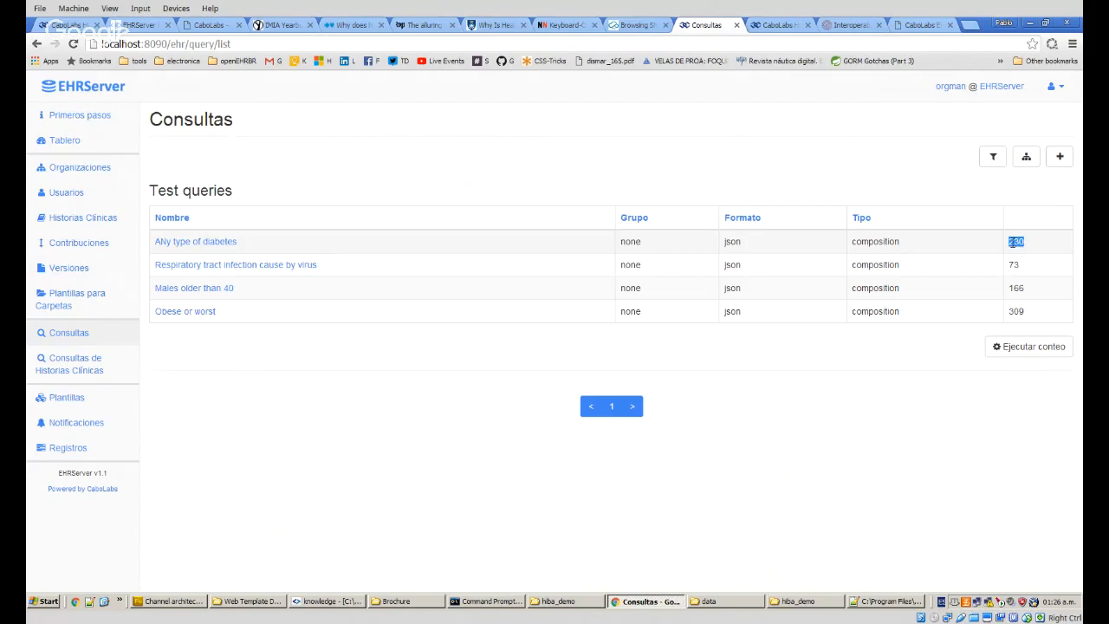
{"action": "left_click", "coordinate": [909, 404]}
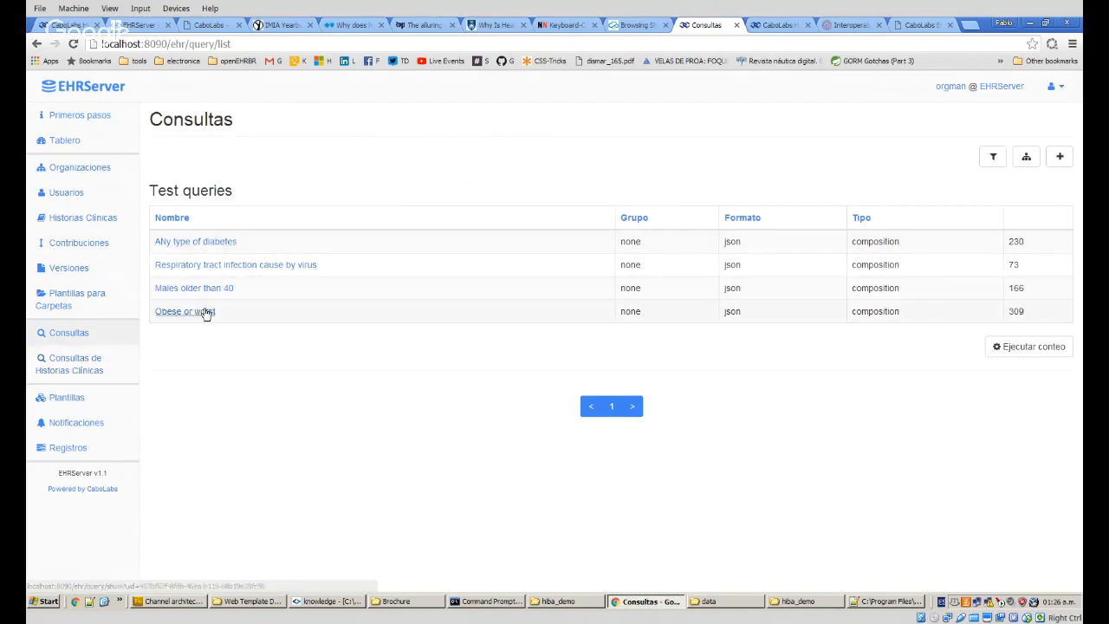
Start a new clinical history query that combines the ANy type of diabetes, Males older than 40 and Obese or worst queries.
{"action": "left_click", "coordinate": [75, 339]}
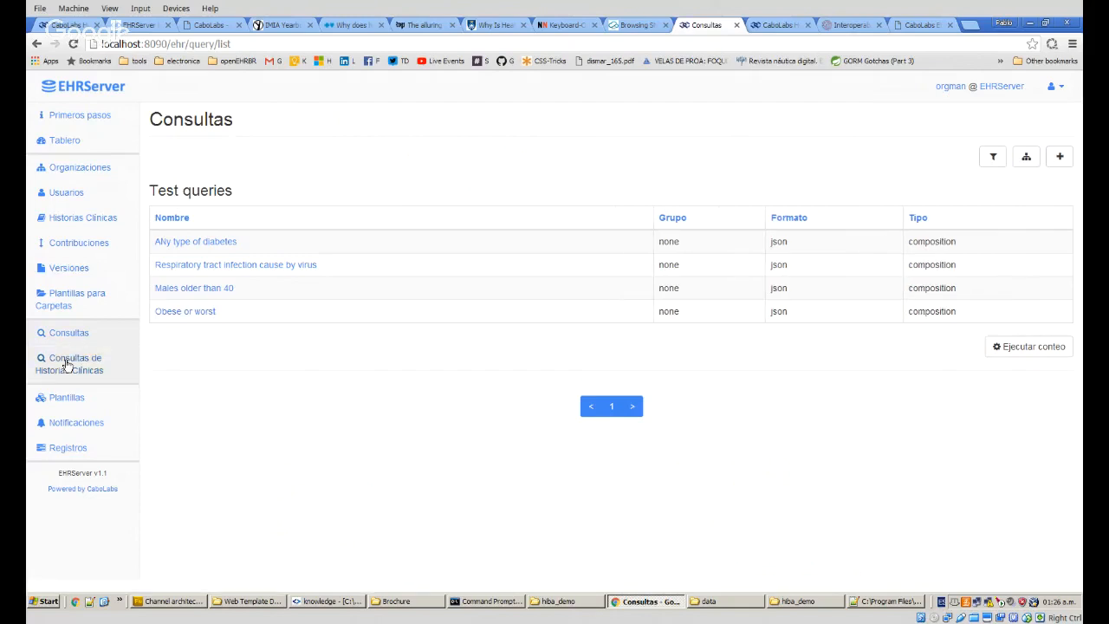
{"action": "left_click", "coordinate": [66, 365]}
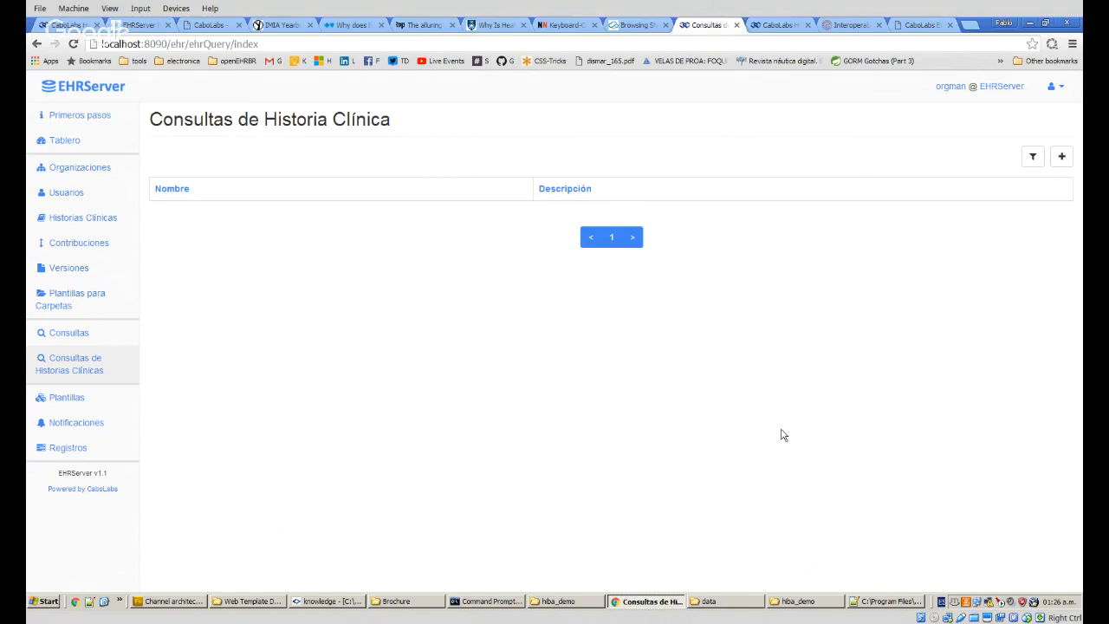
{"action": "left_click", "coordinate": [1063, 158]}
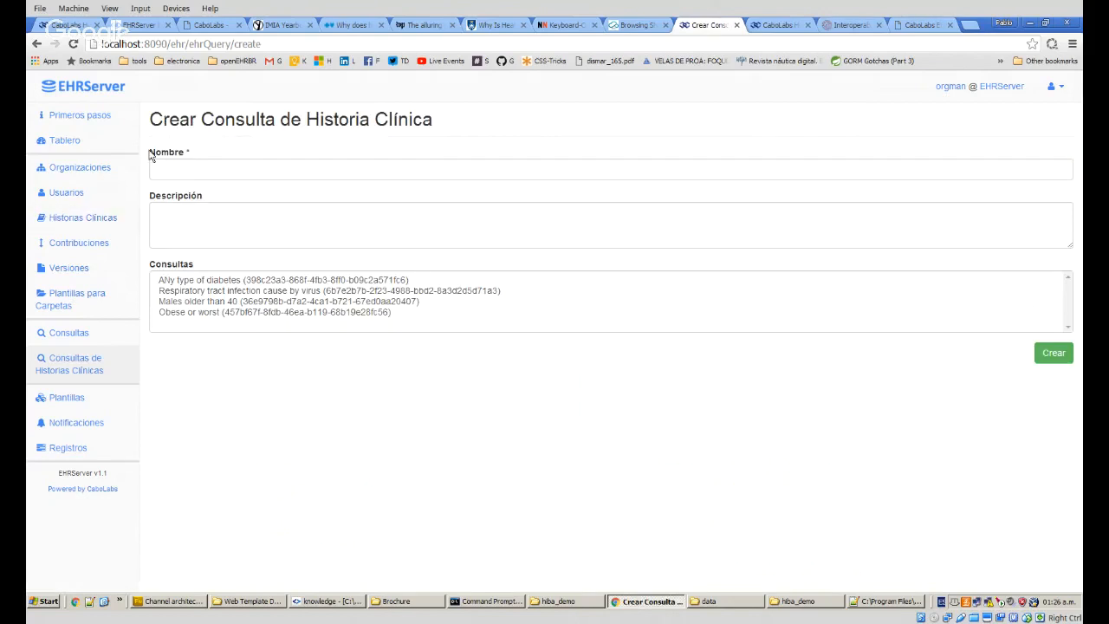
{"action": "left_click", "coordinate": [228, 166]}
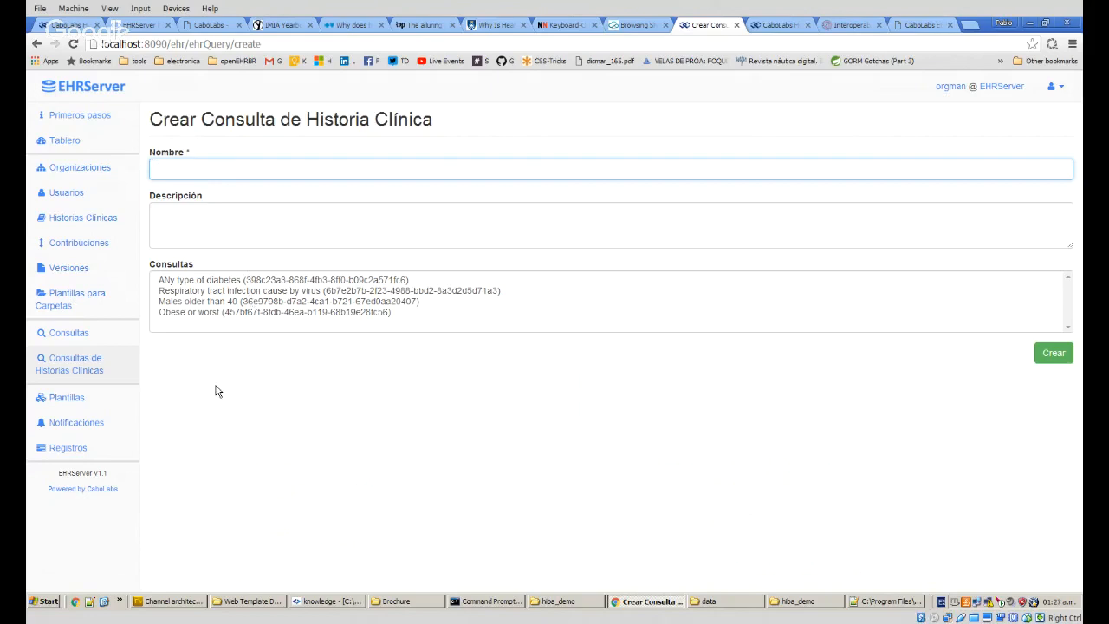
{"action": "left_click", "coordinate": [200, 303]}
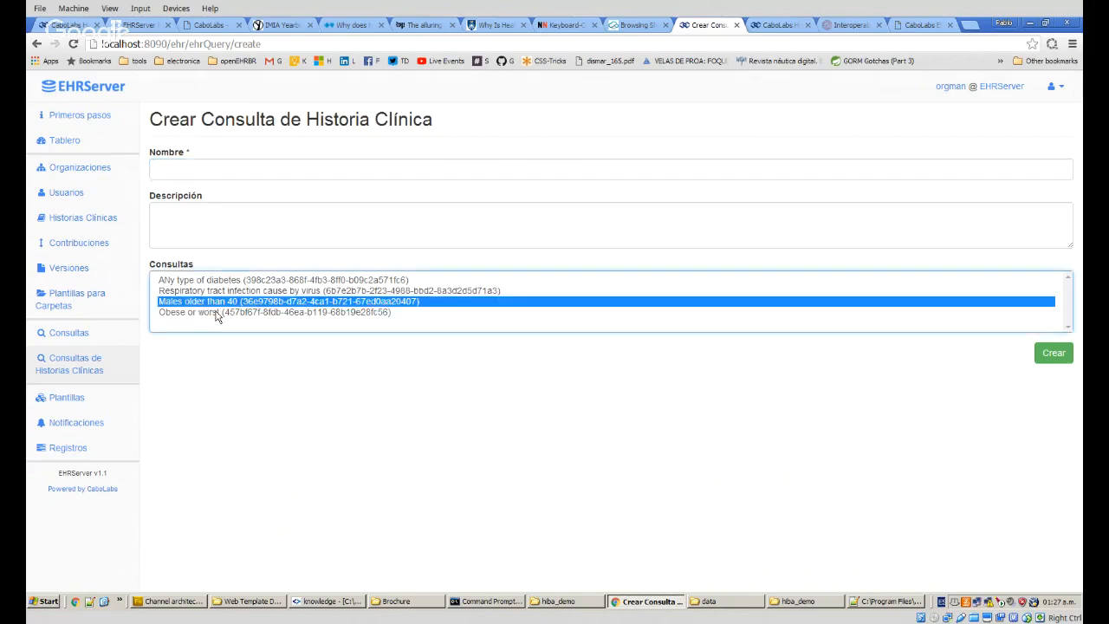
{"action": "left_click", "coordinate": [217, 314], "text": "ctrl"}
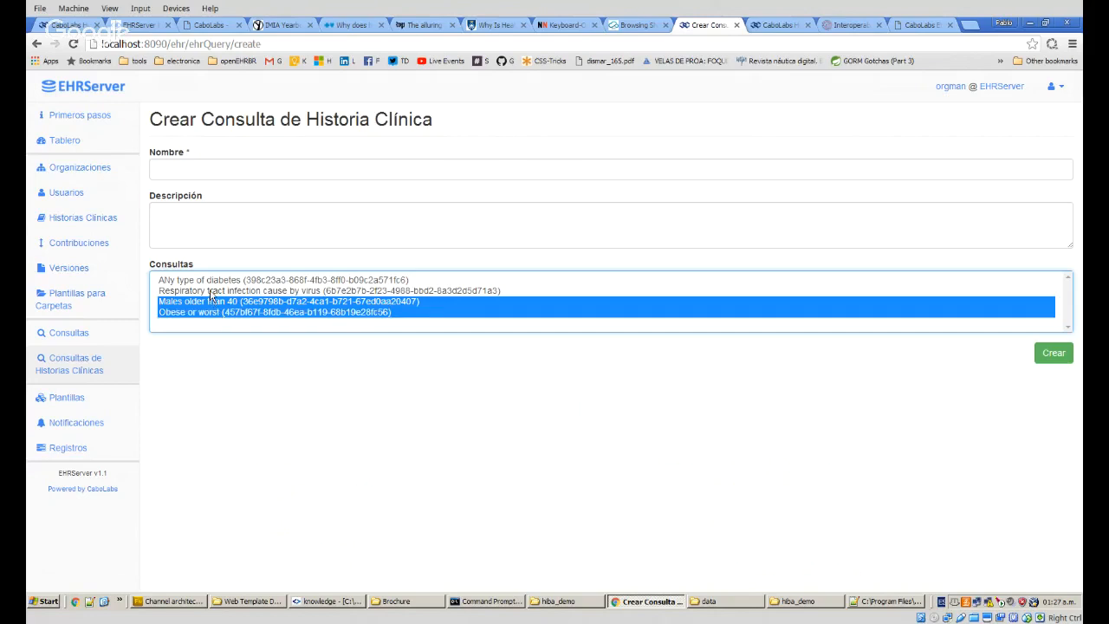
{"action": "left_click", "coordinate": [210, 282], "text": "ctrl"}
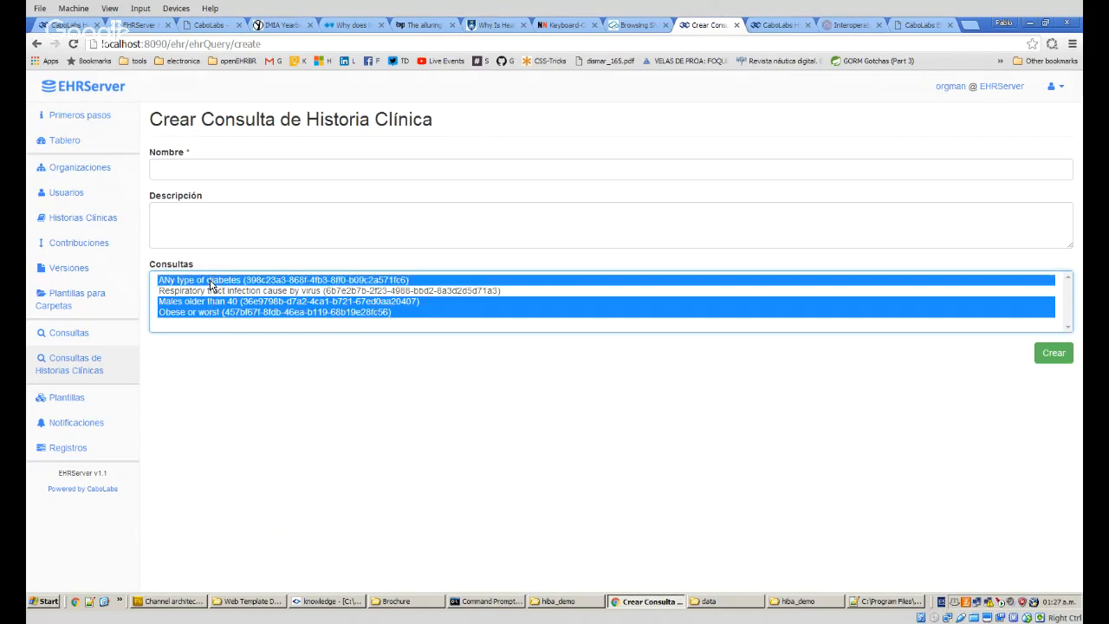
Name the clinical history query "diabetes, male, > 40, obese or worst" and create it.
{"action": "left_click", "coordinate": [225, 171]}
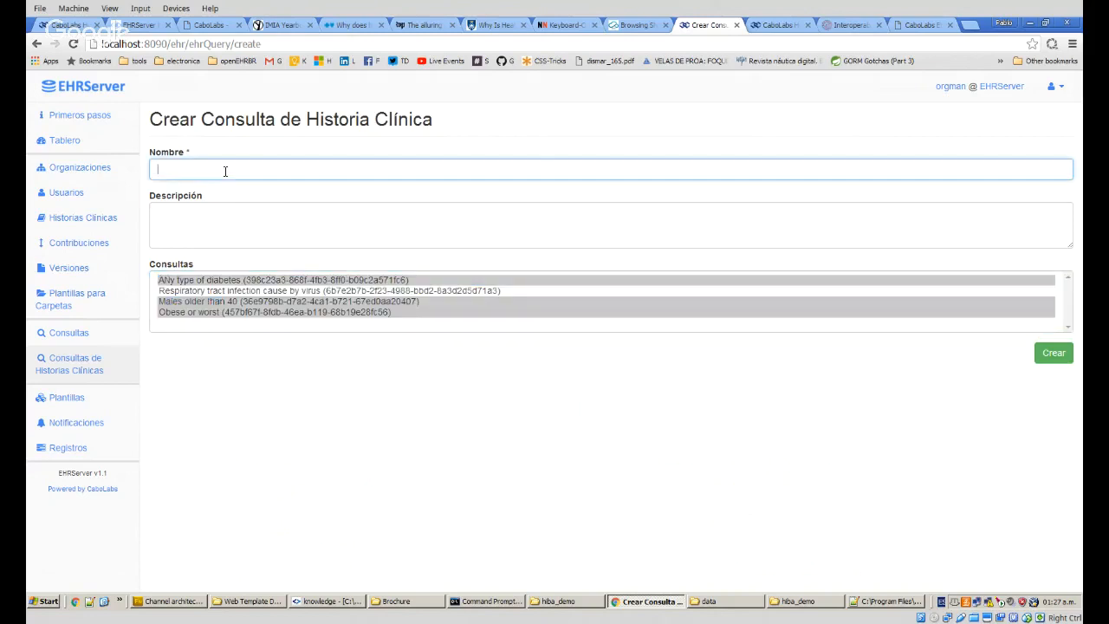
{"action": "type", "text": "diabetes. "}
{"action": "type", "text": "male"}
{"action": "type", "text": ", o"}
{"action": "type", "text": ">"}
{"action": "type", "text": "40"}
{"action": "type", "text": ", obese o"}
{"action": "type", "text": "r worst"}
{"action": "left_click", "coordinate": [1054, 353]}
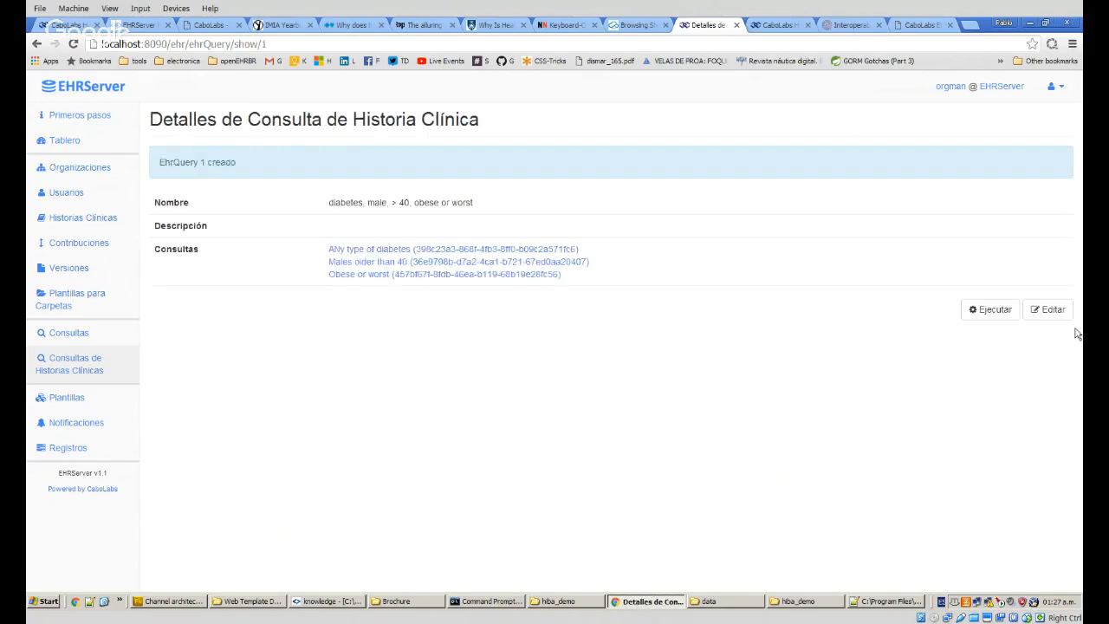
Execute the combined clinical history query, dismiss the notifications and review the list of matching EHR UIDs.
{"action": "left_click", "coordinate": [1001, 321]}
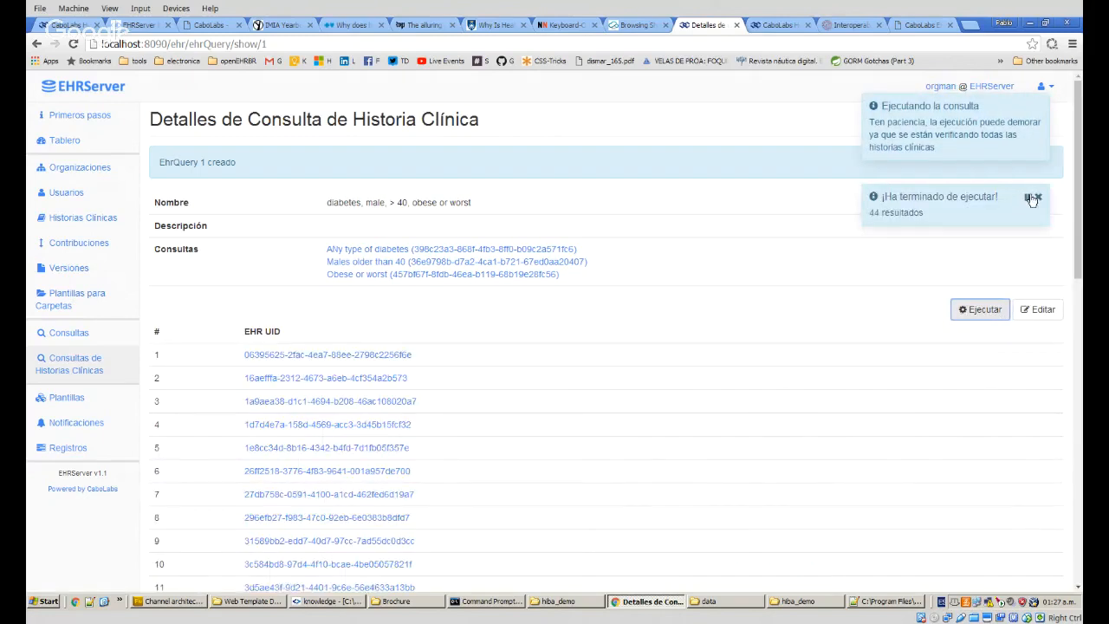
{"action": "left_click", "coordinate": [1035, 199]}
{"action": "left_click", "coordinate": [1041, 108]}
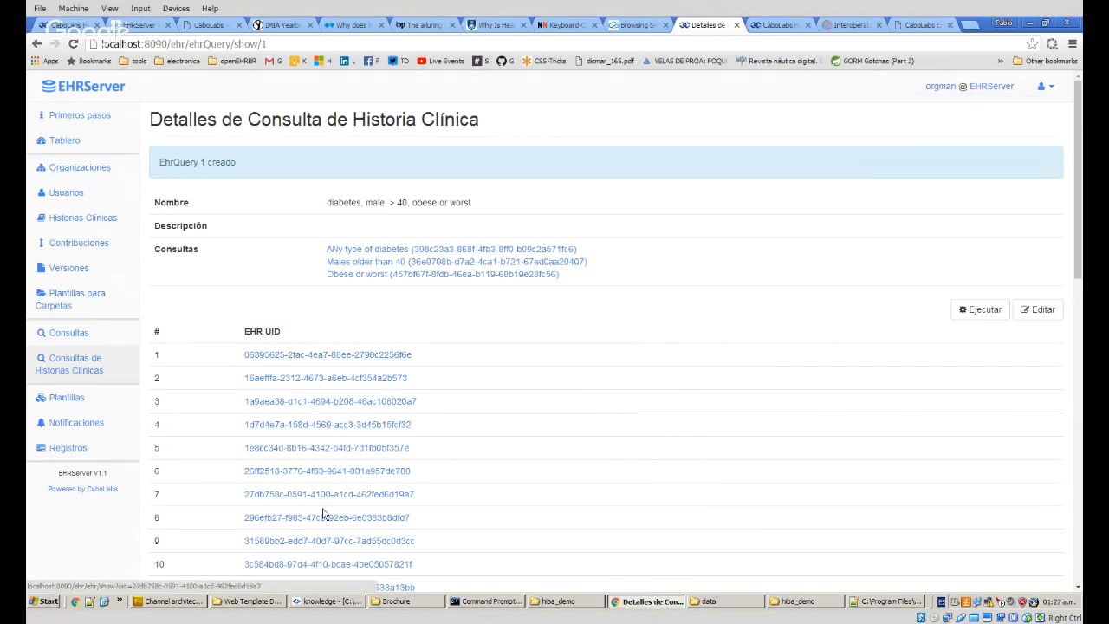
{"action": "scroll", "coordinate": [491, 480], "scroll_direction": "down", "scroll_amount": 10}
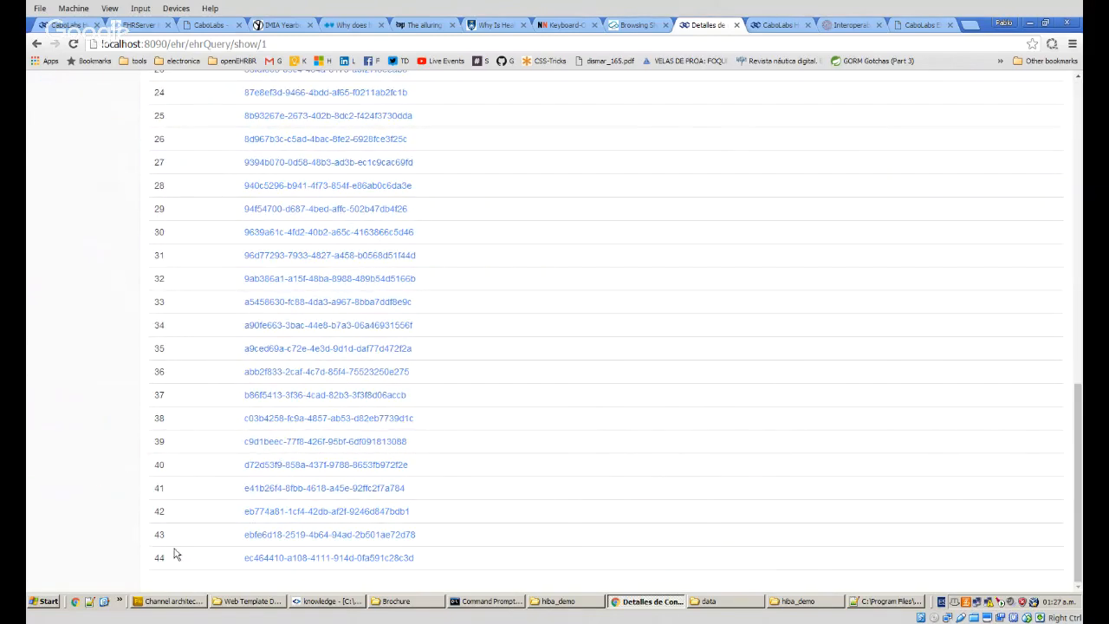
{"action": "scroll", "coordinate": [248, 549], "scroll_direction": "up", "scroll_amount": 10}
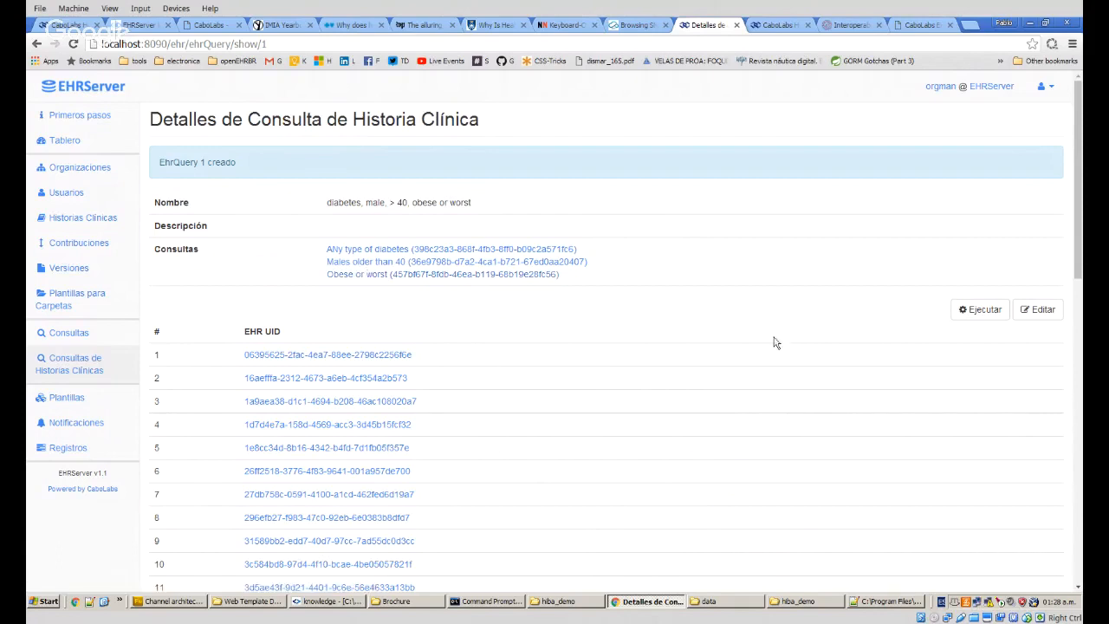
{"action": "left_click", "coordinate": [964, 303]}
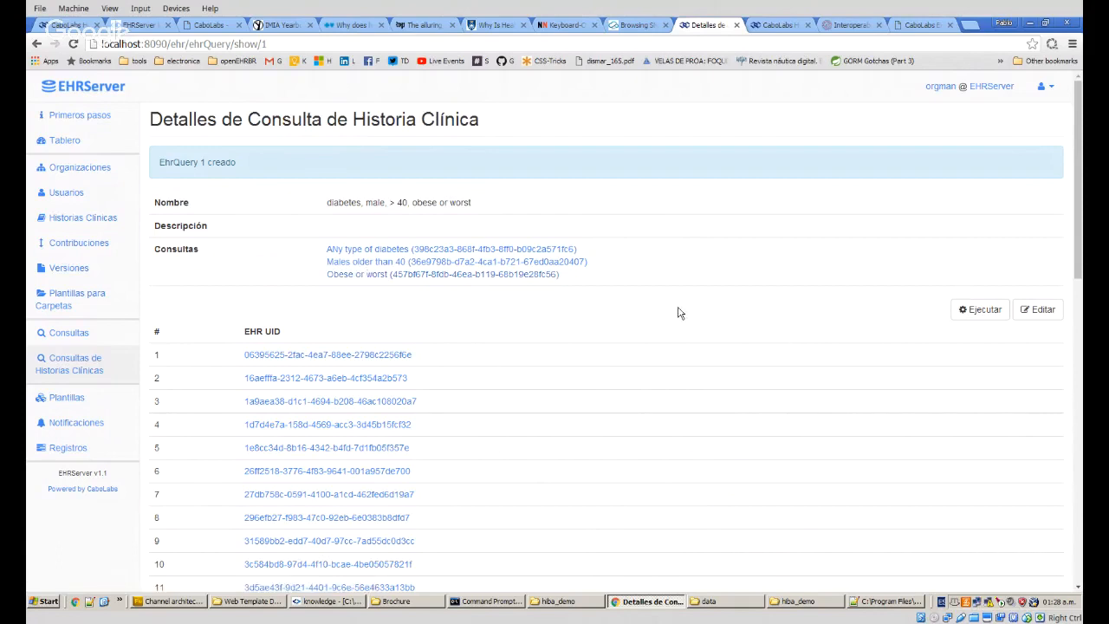